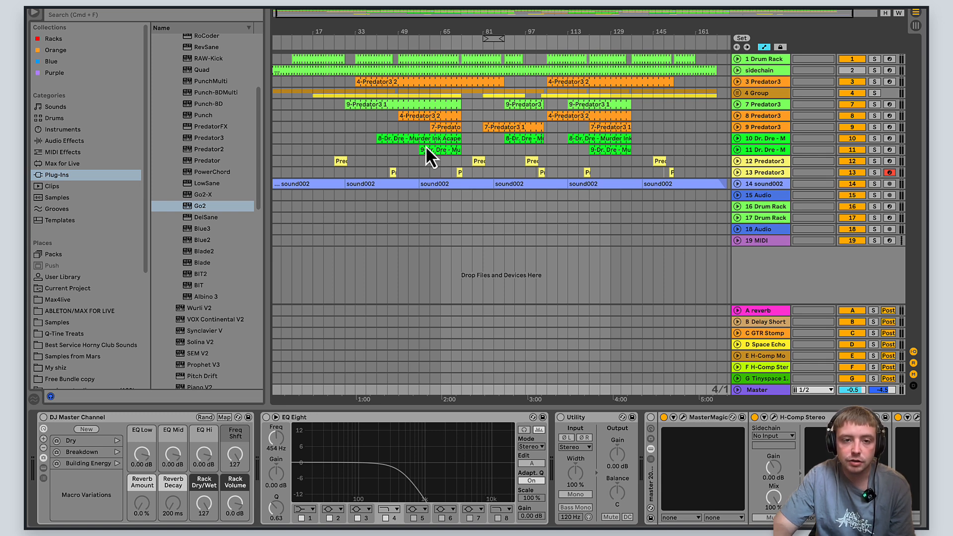
double_click(315, 104)
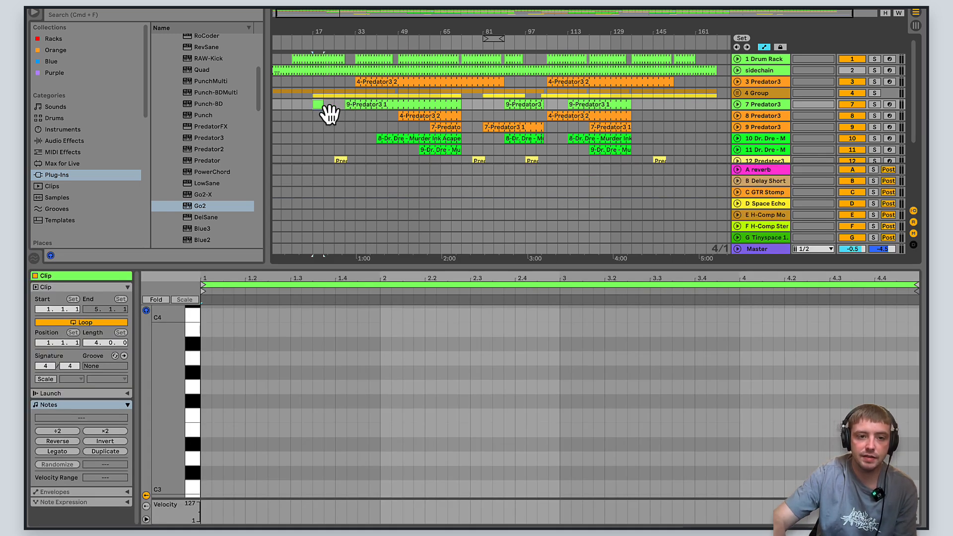
key(Delete)
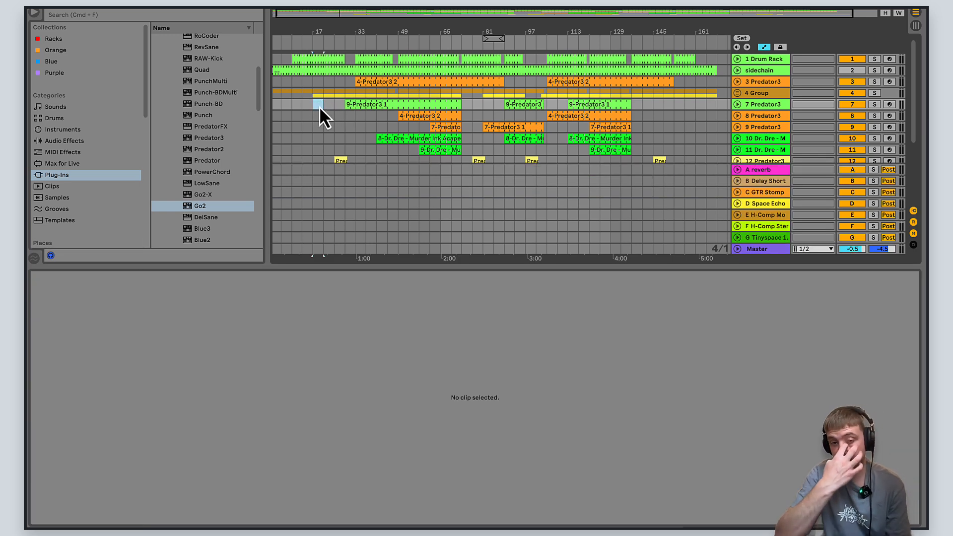
click(584, 270)
drag(582, 266, 583, 299)
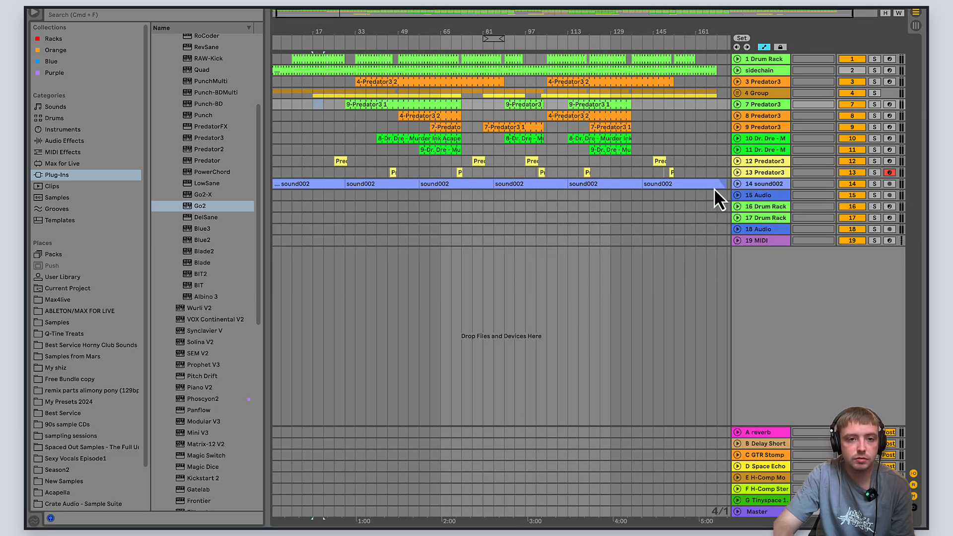
- Play the arrangement from bar 25 and expand the track 10 Dr. Dre acapella and the 13 Predator3 track
click(328, 106)
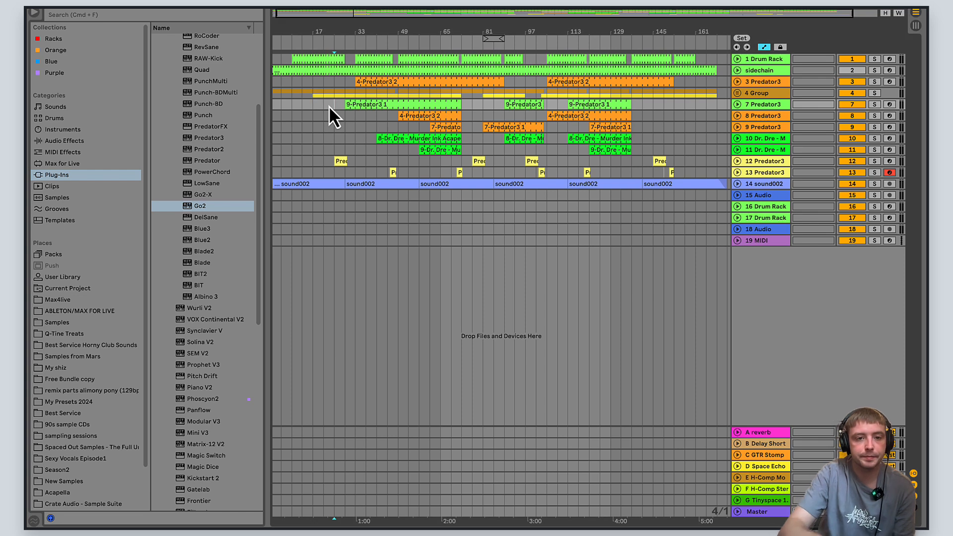
key(space)
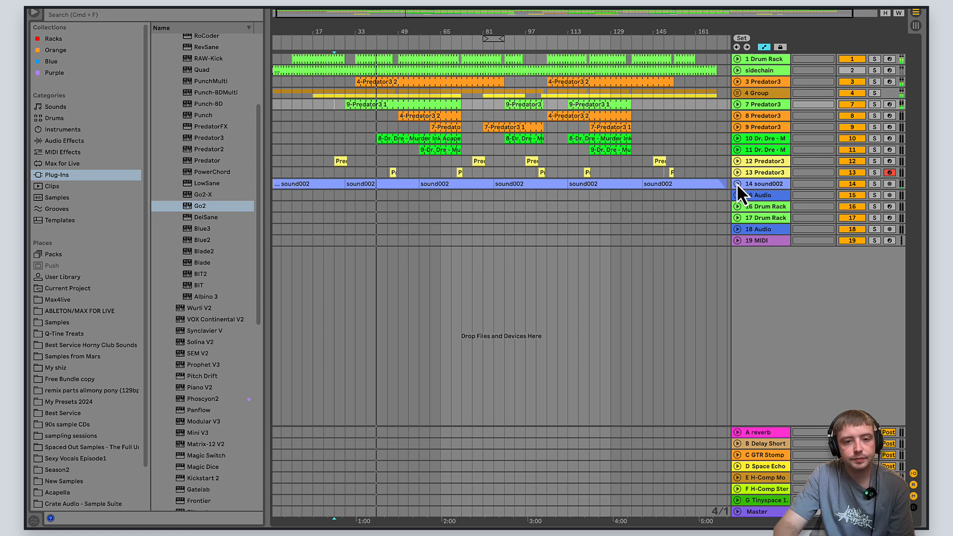
click(736, 139)
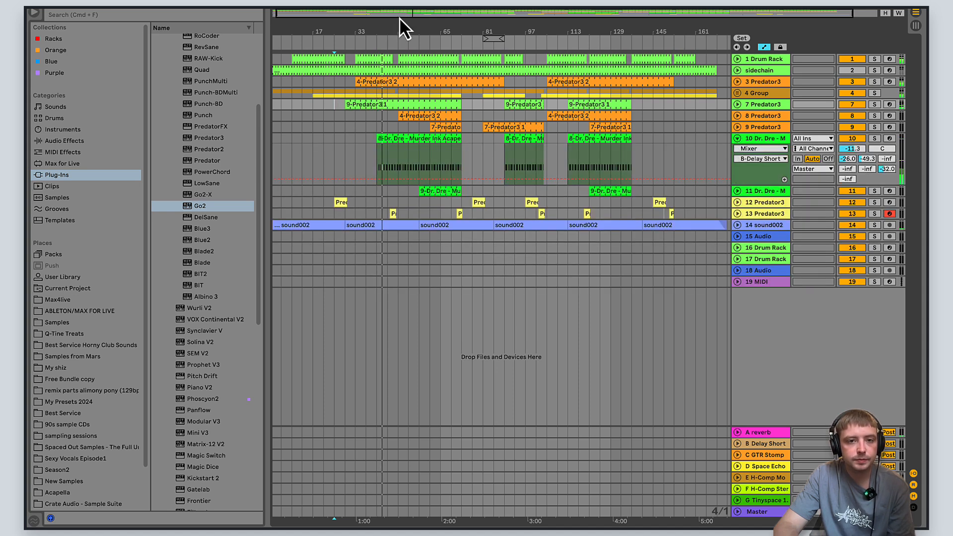
mouse_move(404, 16)
mouse_down()
mouse_move(386, 17)
mouse_move(395, 15)
mouse_up()
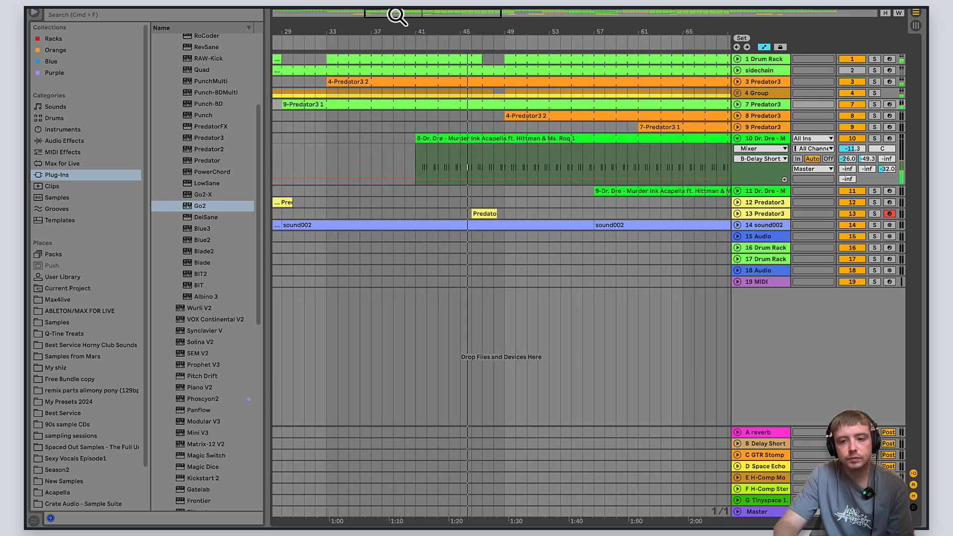
click(738, 213)
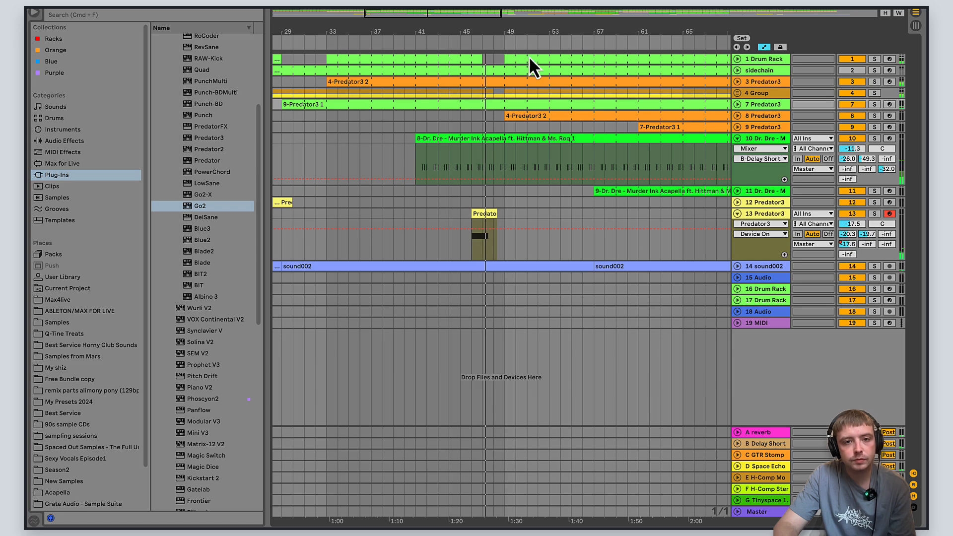
drag(476, 17, 451, 19)
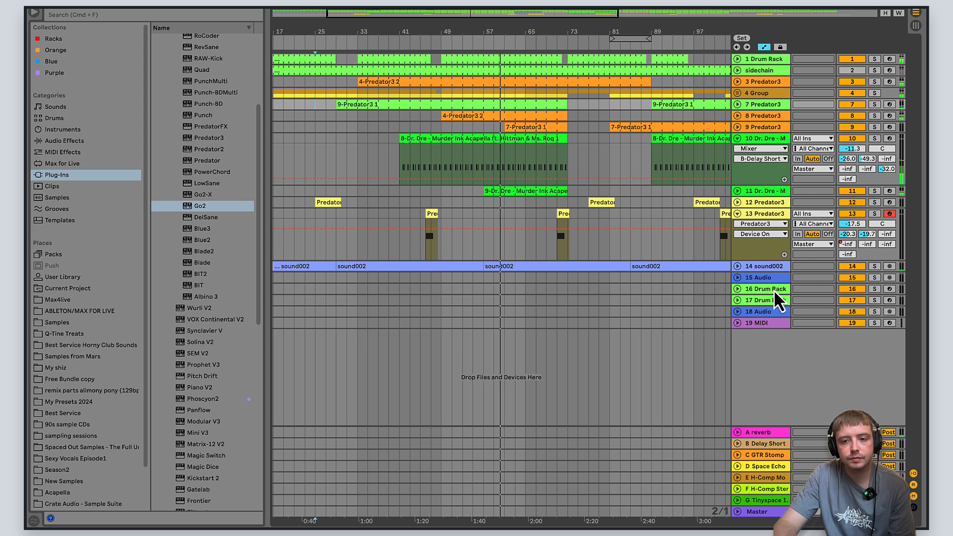
- During playback, expand the track 11 acapella to view its clips, and collapse both acapella tracks
click(736, 191)
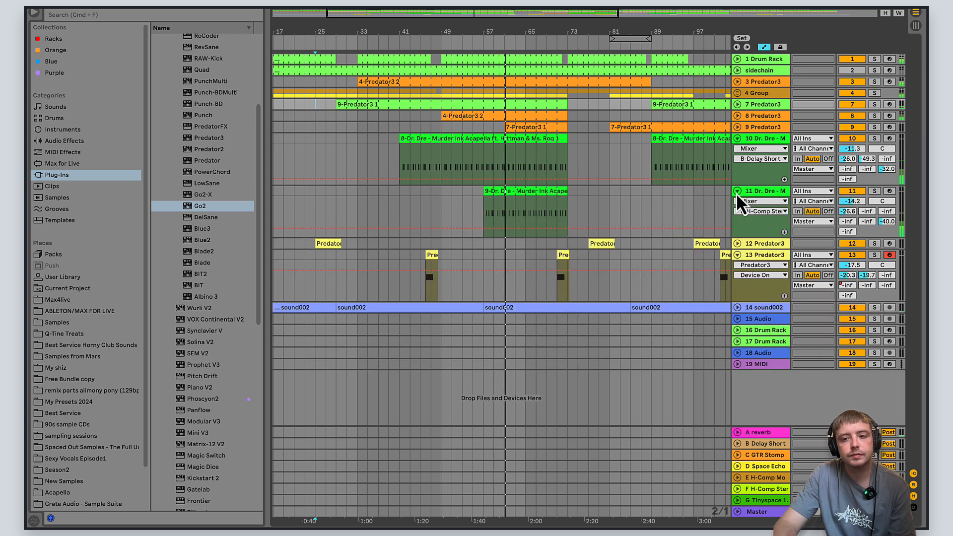
click(737, 128)
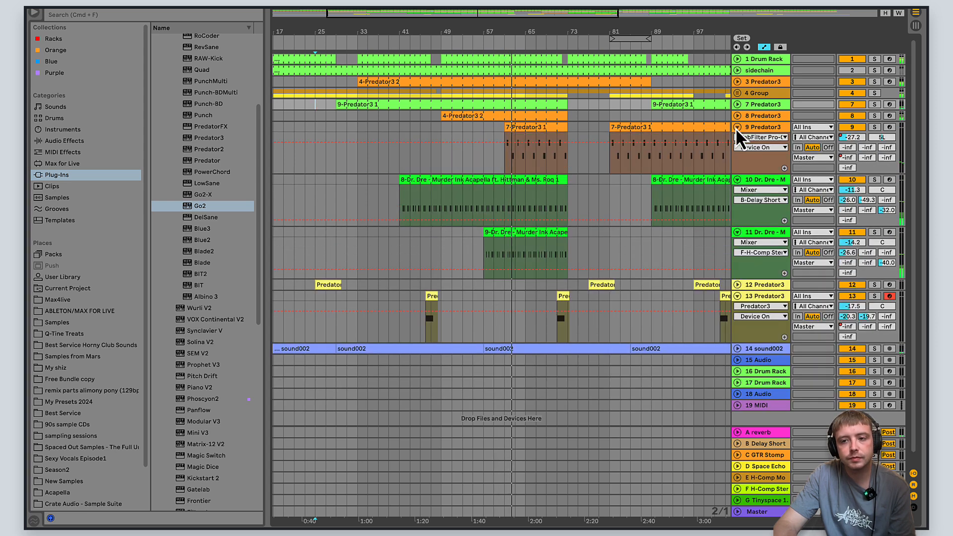
click(737, 128)
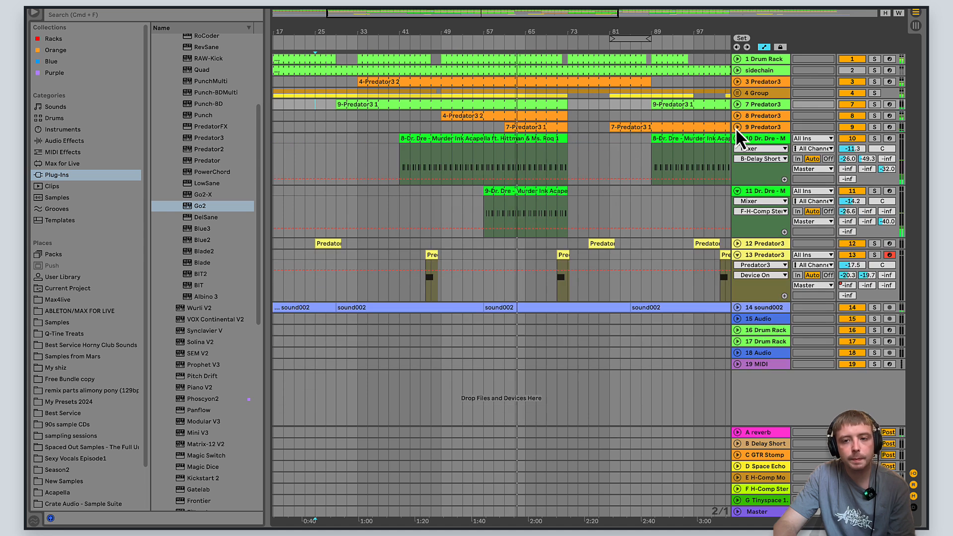
click(737, 138)
click(737, 149)
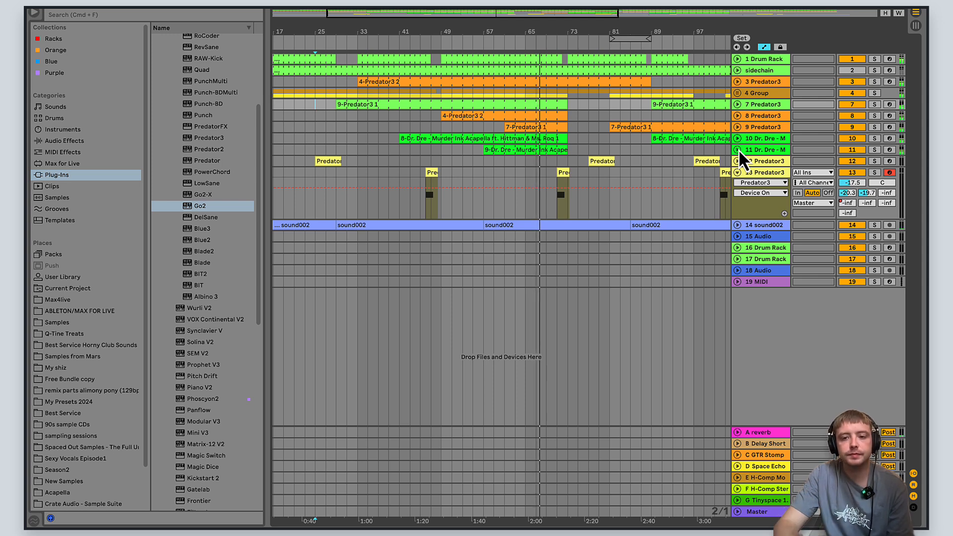
click(737, 172)
click(738, 172)
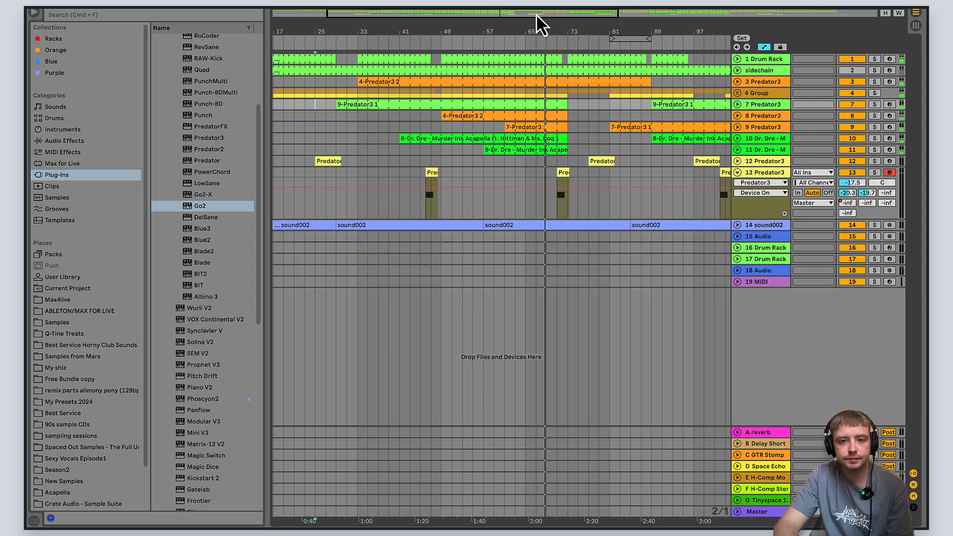
- View the whole arrangement, select the 3 Predator3 track and collapse the 13 Predator3 track
drag(538, 15, 583, 14)
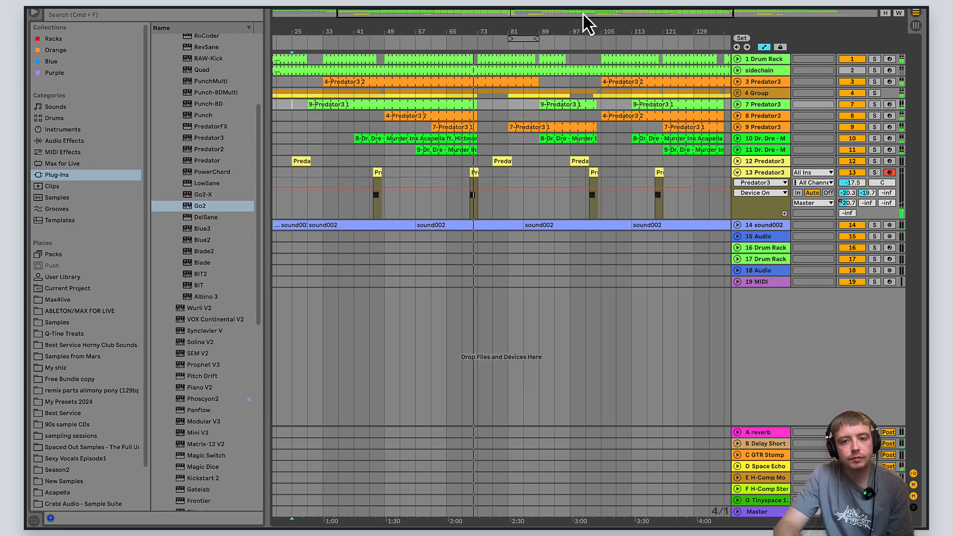
drag(529, 16, 566, 16)
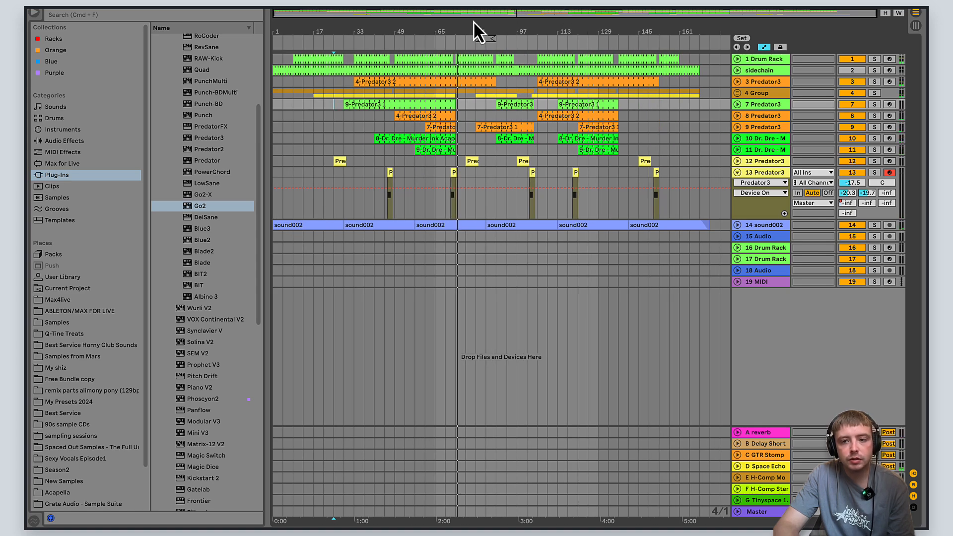
drag(459, 14, 438, 14)
click(753, 63)
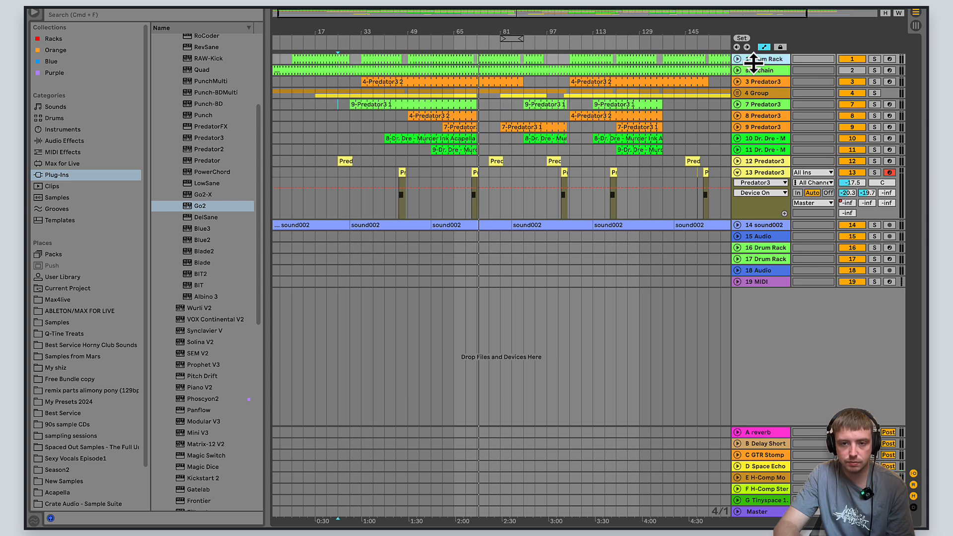
click(753, 80)
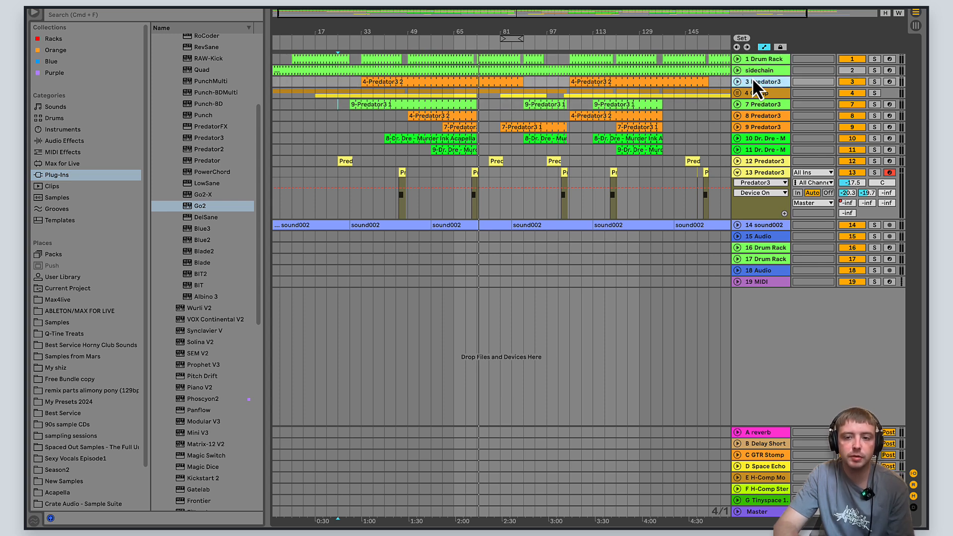
drag(473, 13, 491, 18)
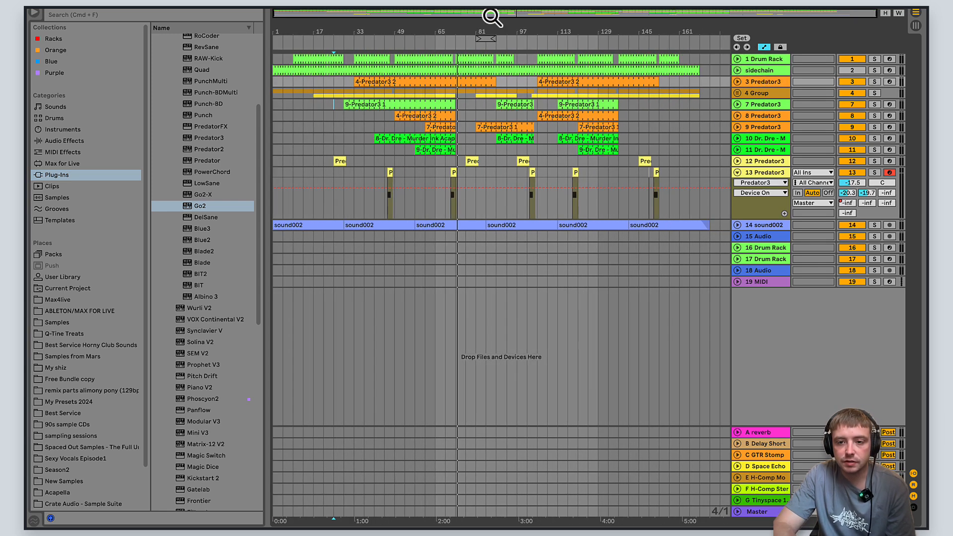
click(737, 173)
click(738, 173)
click(740, 172)
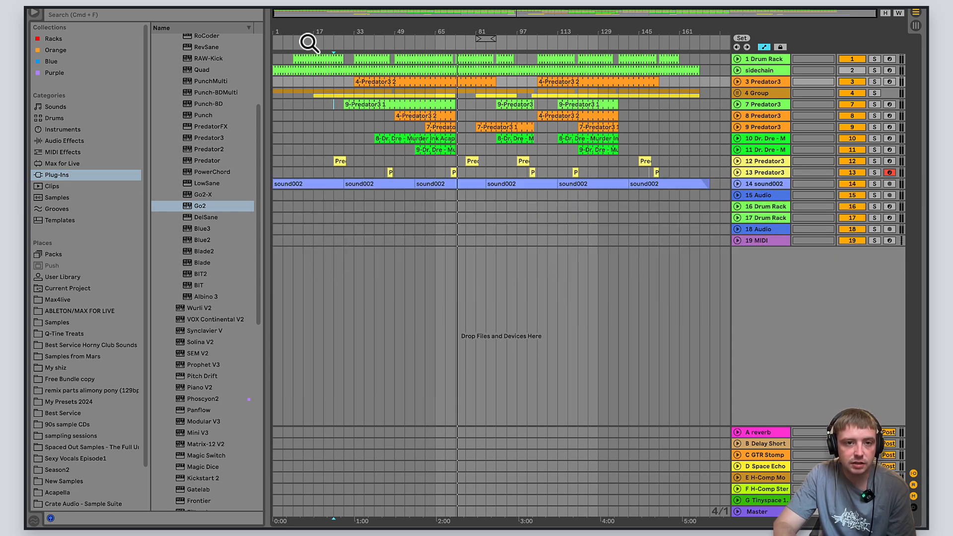
- Expand the 1 Drum Rack track and show its device chain
drag(350, 17, 853, 98)
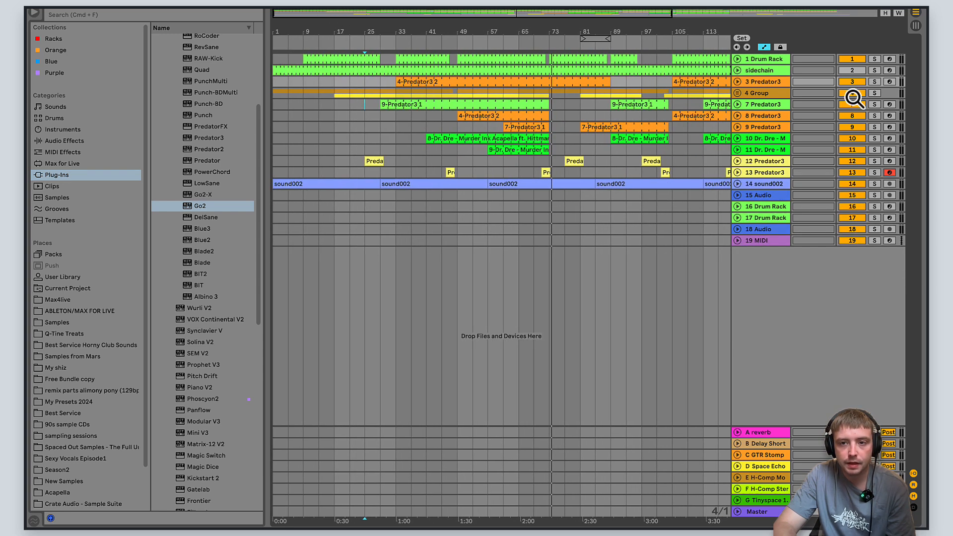
click(738, 59)
double_click(763, 58)
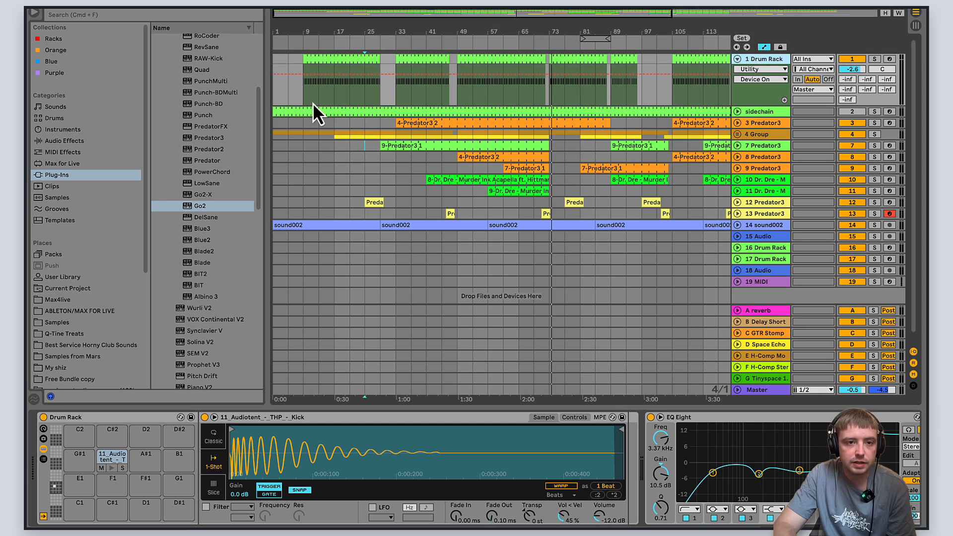
- Play the 1 Drum Rack track soloed from bar 9, examine its EQ and effects, and turn its solo off
click(302, 88)
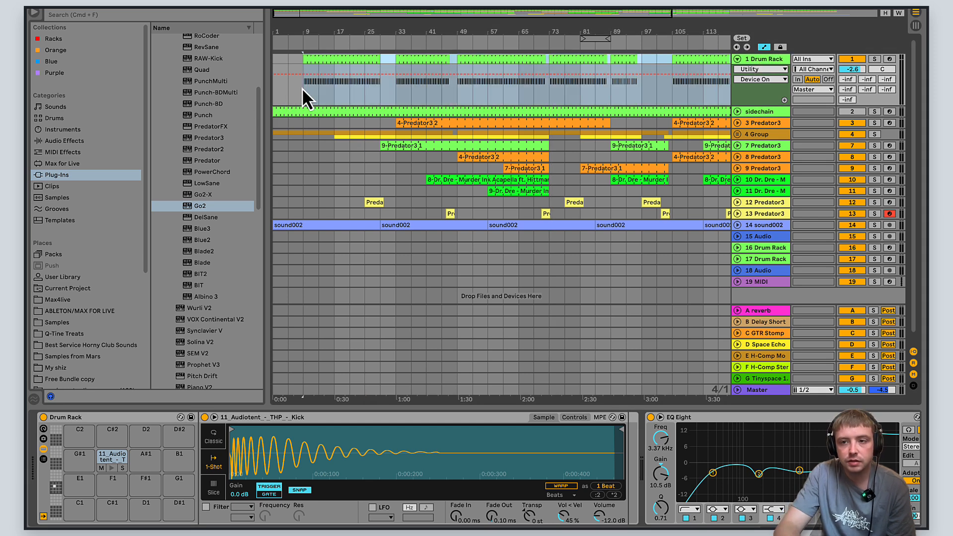
key(space)
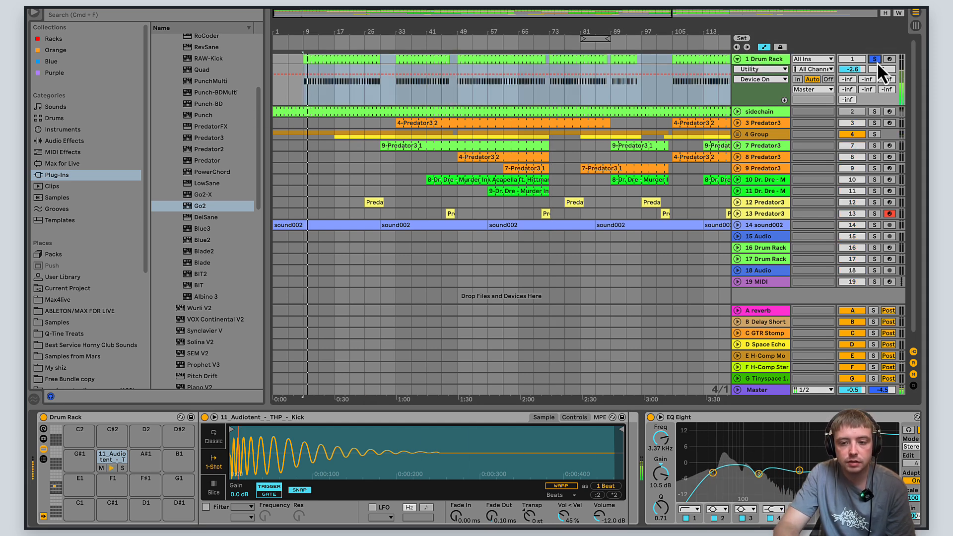
click(877, 62)
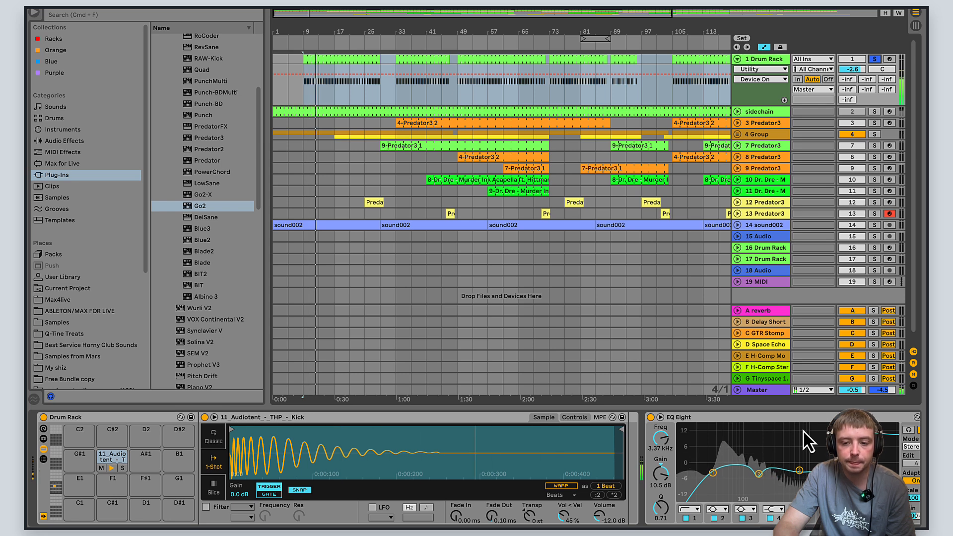
scroll(476, 466, right, 5)
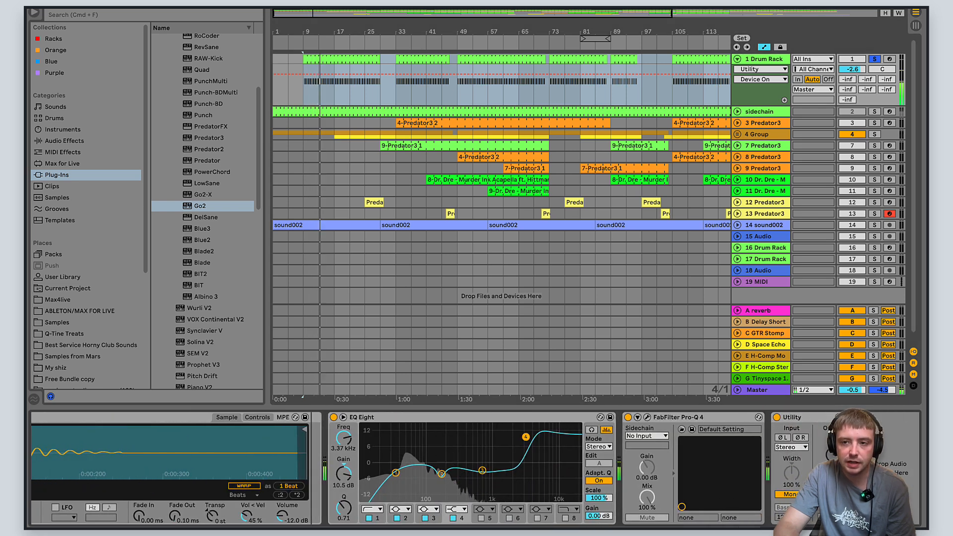
click(874, 60)
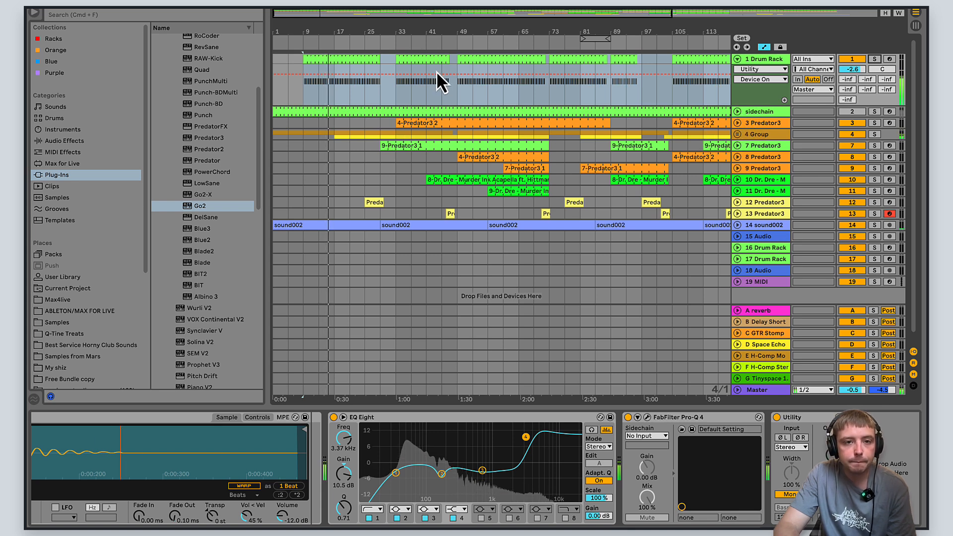
- Expand the 4 Group track and show the effects on its L 130 211 track
click(737, 134)
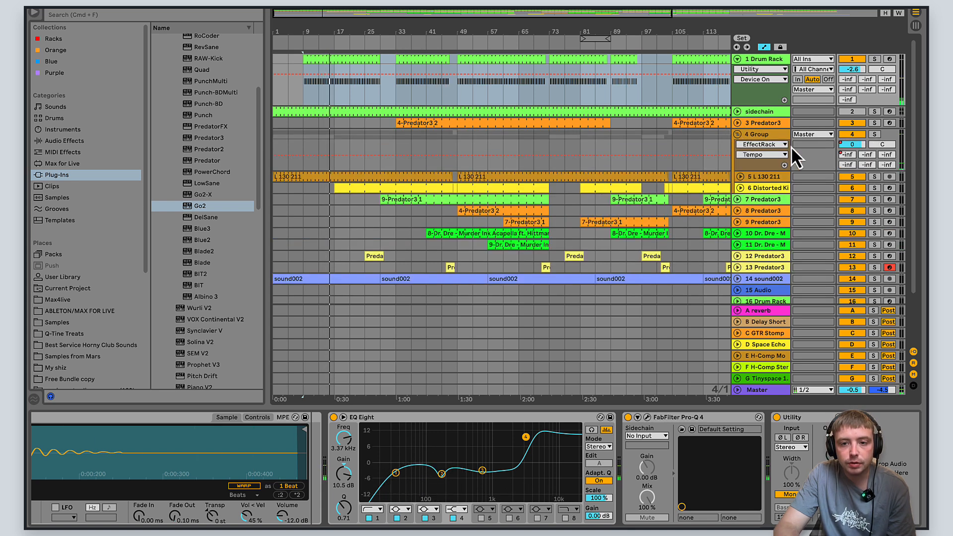
click(766, 176)
drag(343, 21, 384, 13)
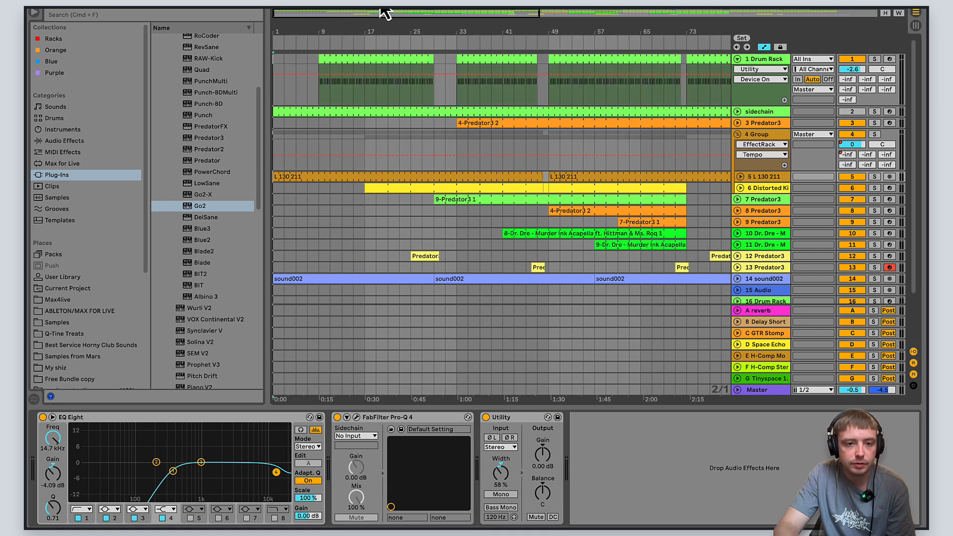
- Open the first L 130 211 clip, try its transient envelope at 100, and undo the change
double_click(329, 176)
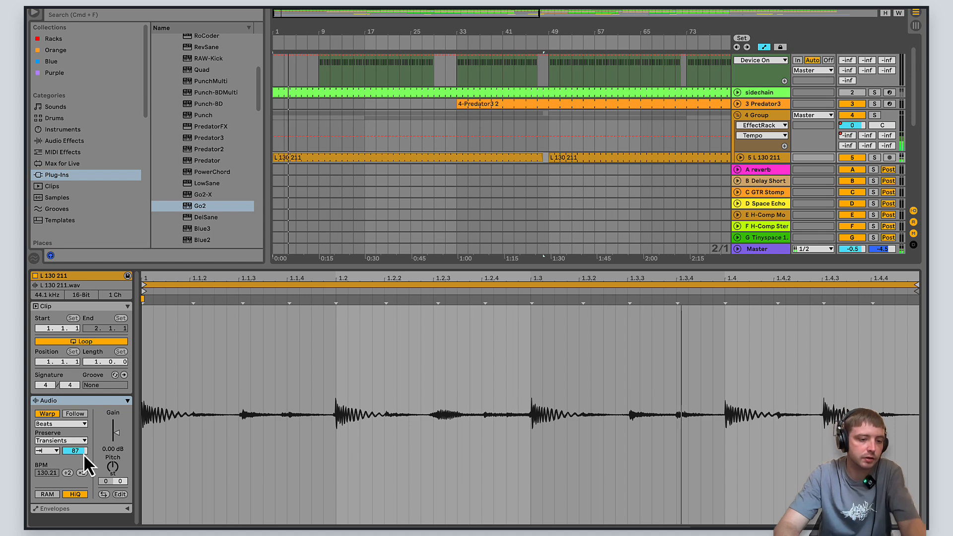
drag(84, 454, 84, 454)
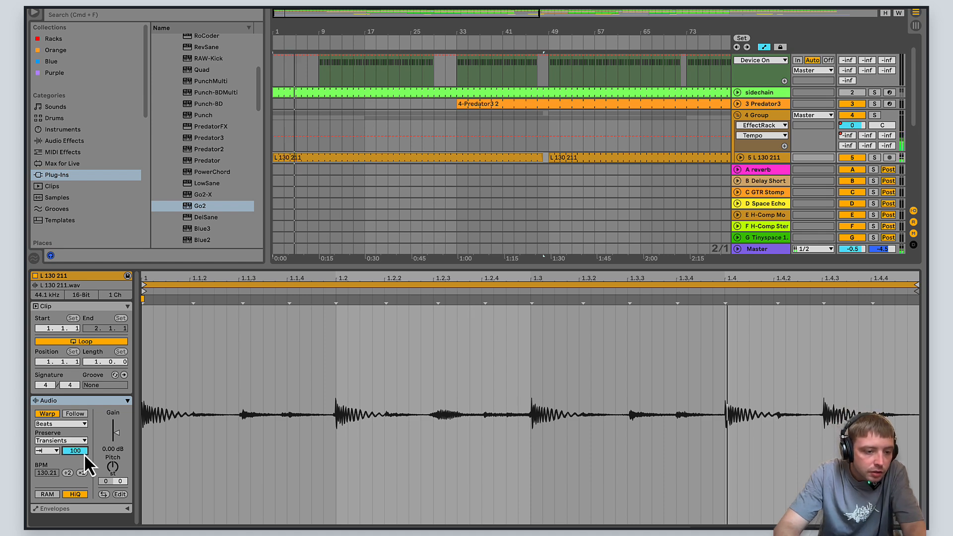
key(super+z)
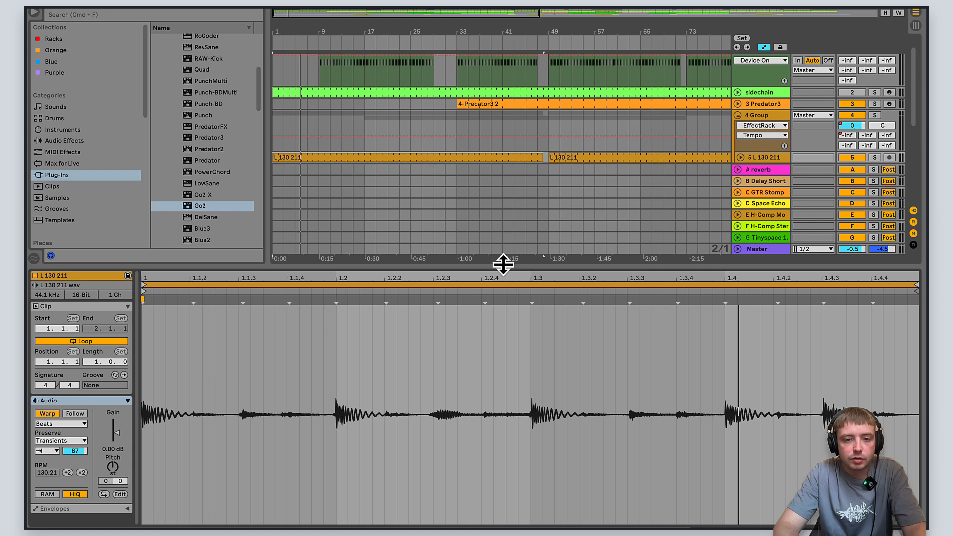
drag(504, 268, 504, 294)
- Open the first MIDI clip on track 6 in the group and examine its drum pattern
click(745, 187)
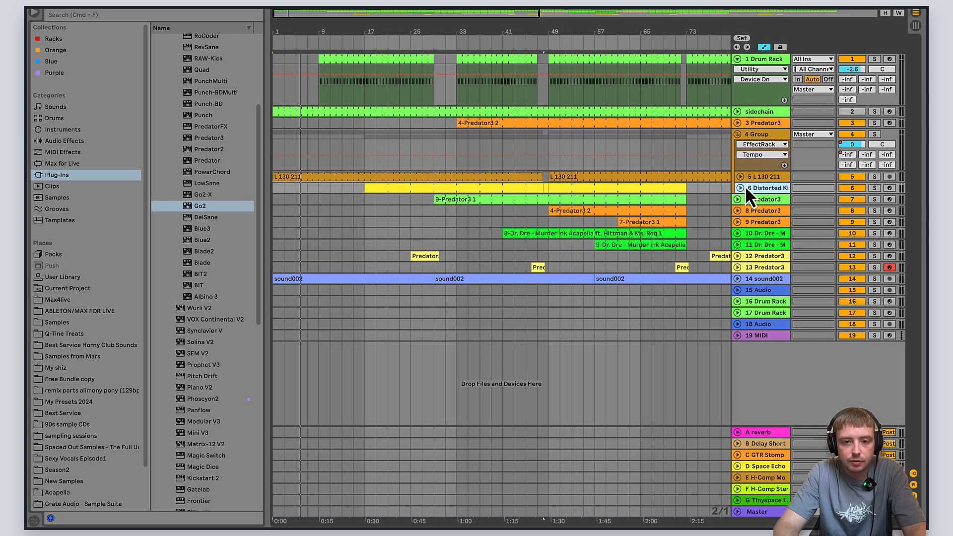
click(495, 189)
double_click(497, 189)
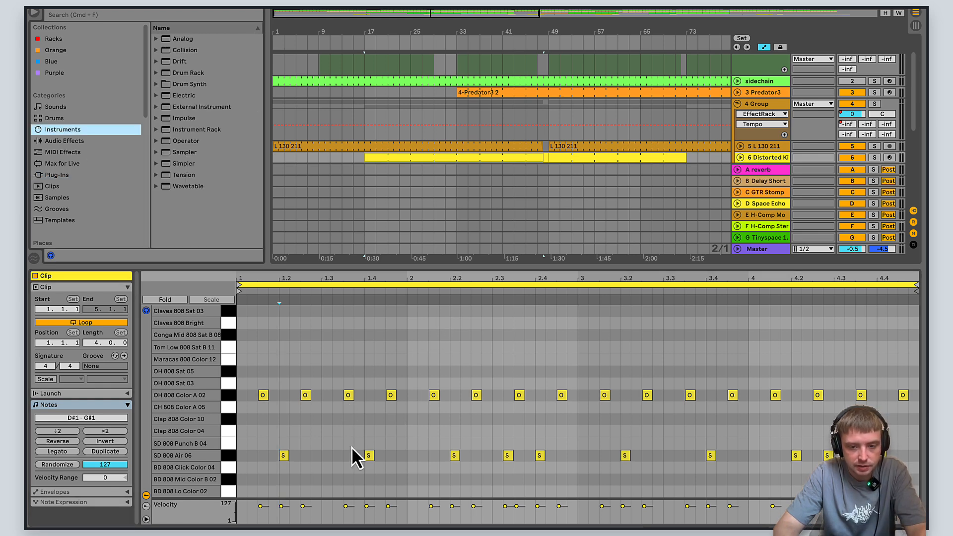
click(353, 449)
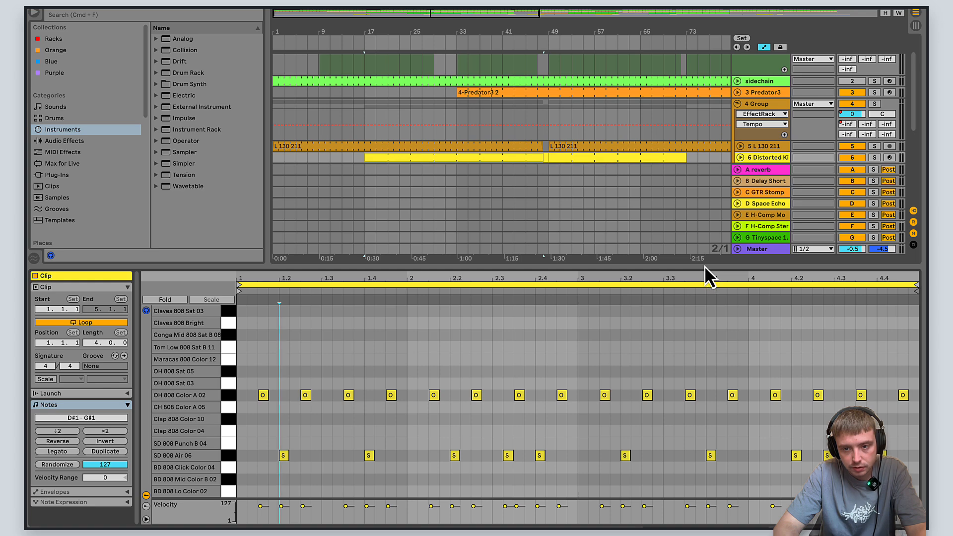
- Solo the 14 sound002 track, expand it, and play its first clip from around bar 13
drag(703, 265, 699, 367)
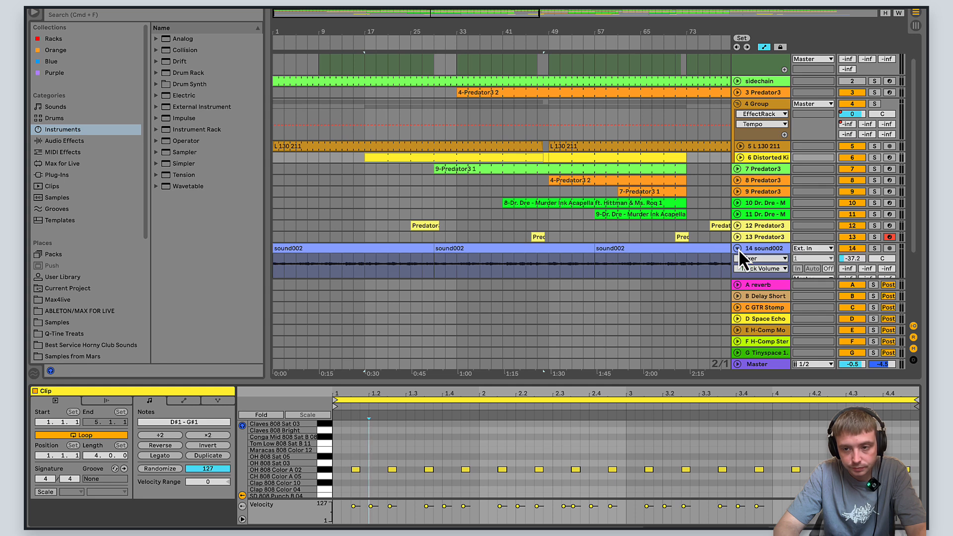
click(875, 248)
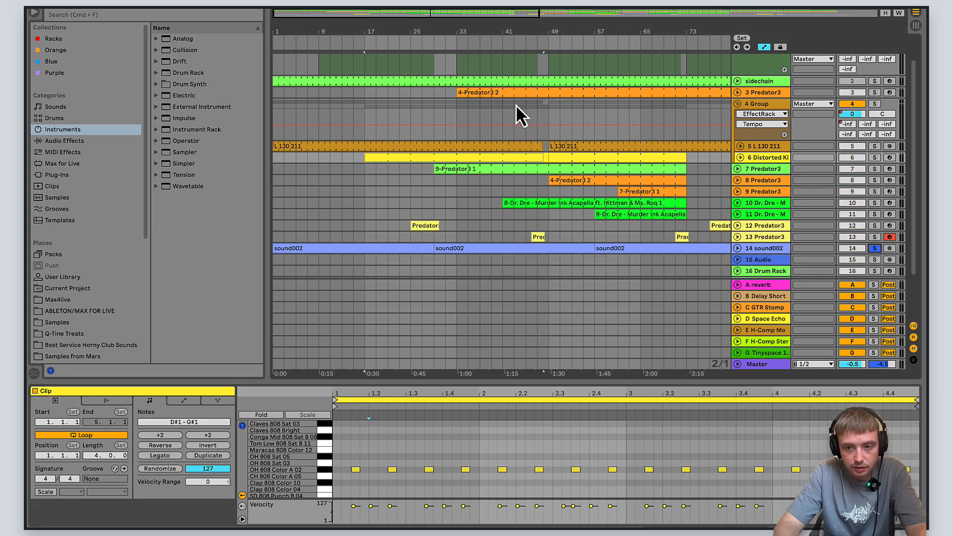
click(736, 249)
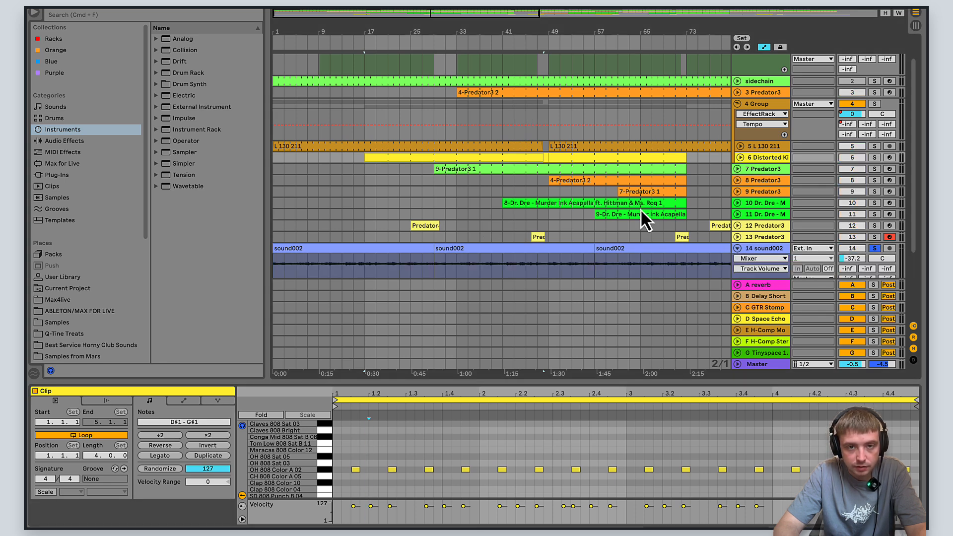
drag(437, 14, 429, 14)
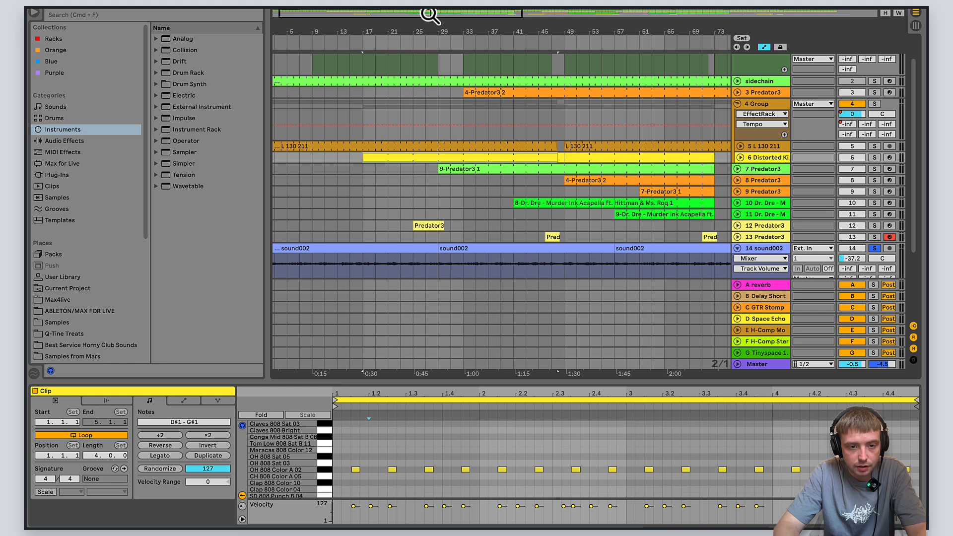
click(352, 251)
click(346, 272)
key(space)
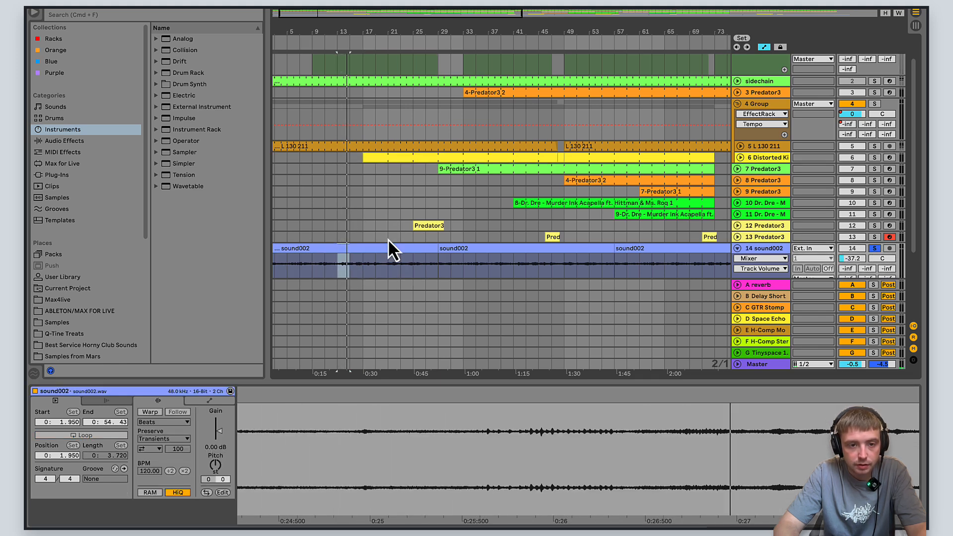
- Set the arrangement loop to bars 17 to 21 and turn off the solo on the sound002 track
drag(388, 239, 368, 237)
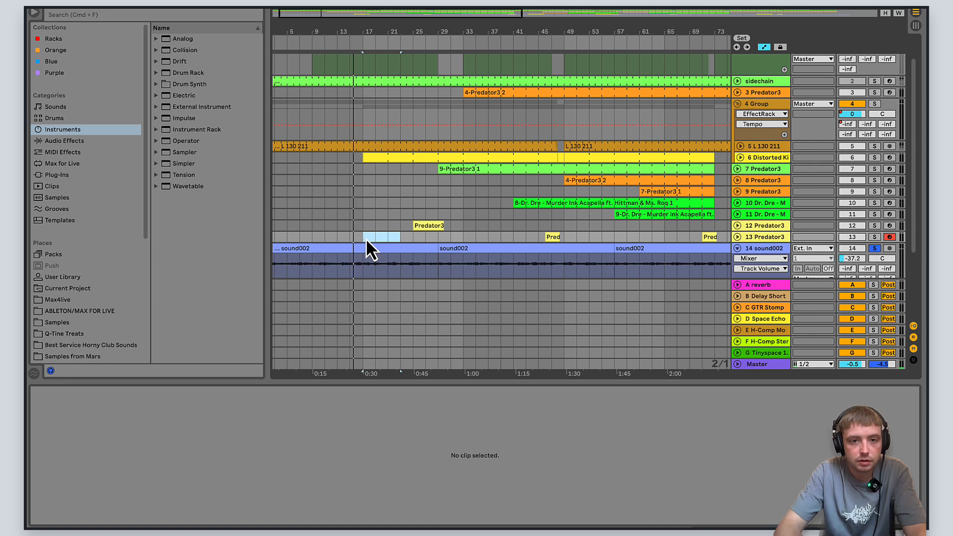
key(super+l)
drag(398, 39, 388, 39)
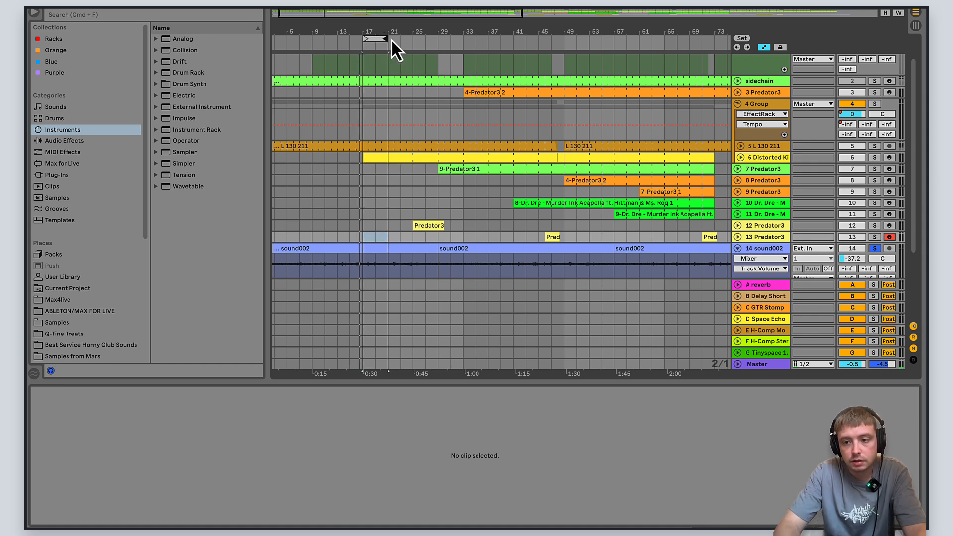
click(874, 248)
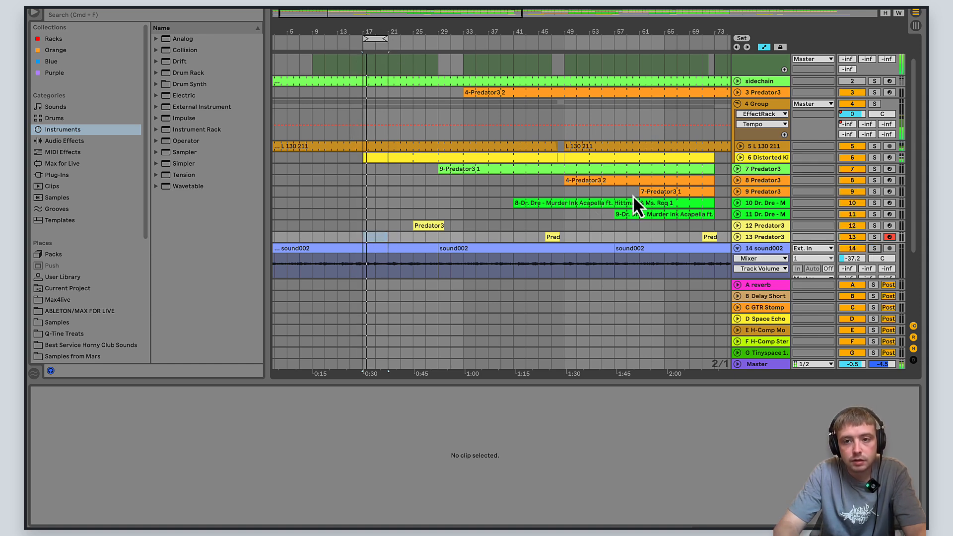
- Collapse the 4 Group track and play the arrangement from bar 29
click(737, 104)
scroll(914, 132, up, 2)
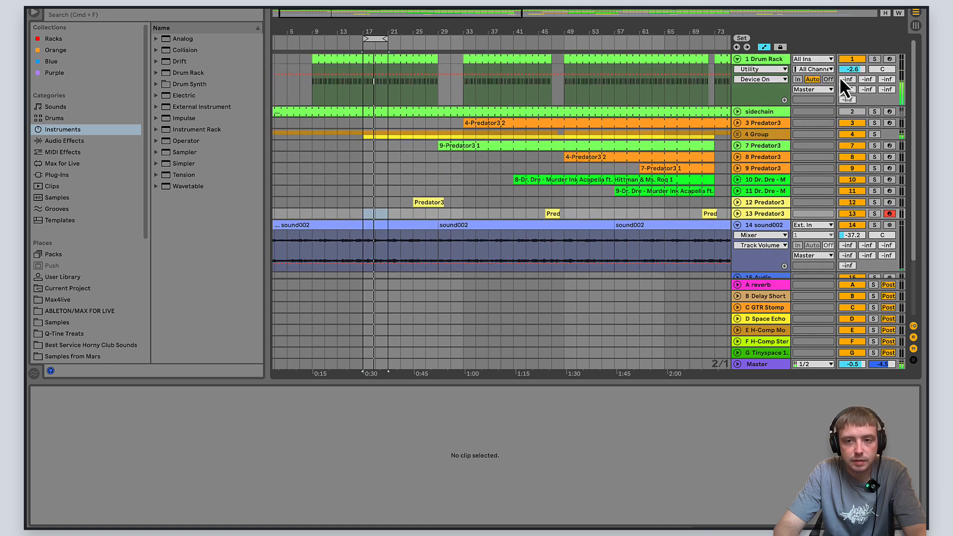
click(736, 58)
click(736, 58)
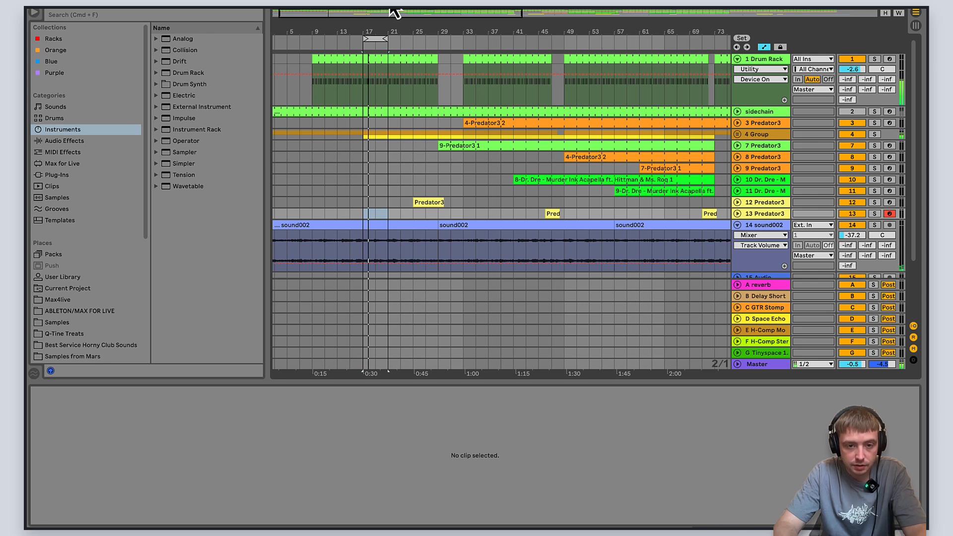
click(435, 189)
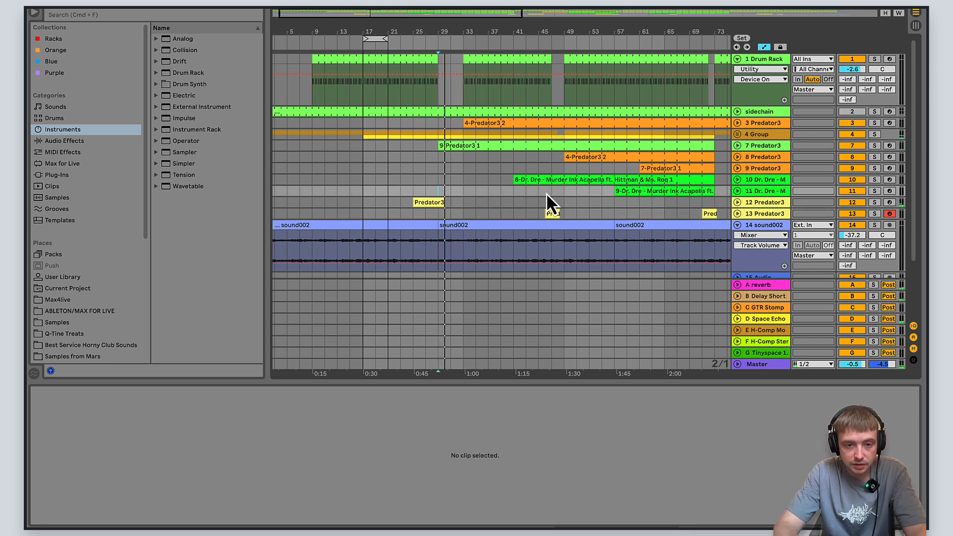
key(space)
- Undo the extension of the Predator3 clip on track 12
key(super+z)
key(super+z)
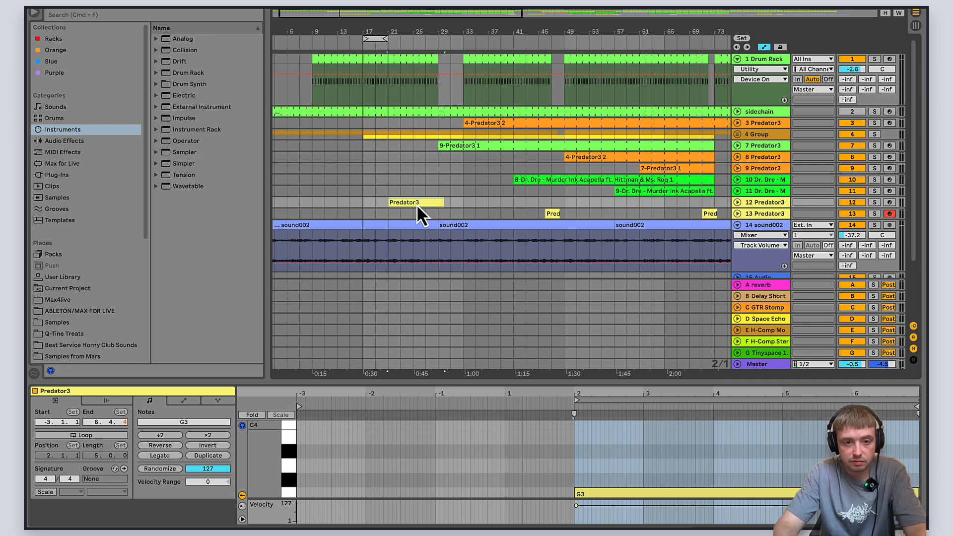
key(super+z)
- Expand the 12 Predator3 track and play its first clip from bar 25
click(736, 202)
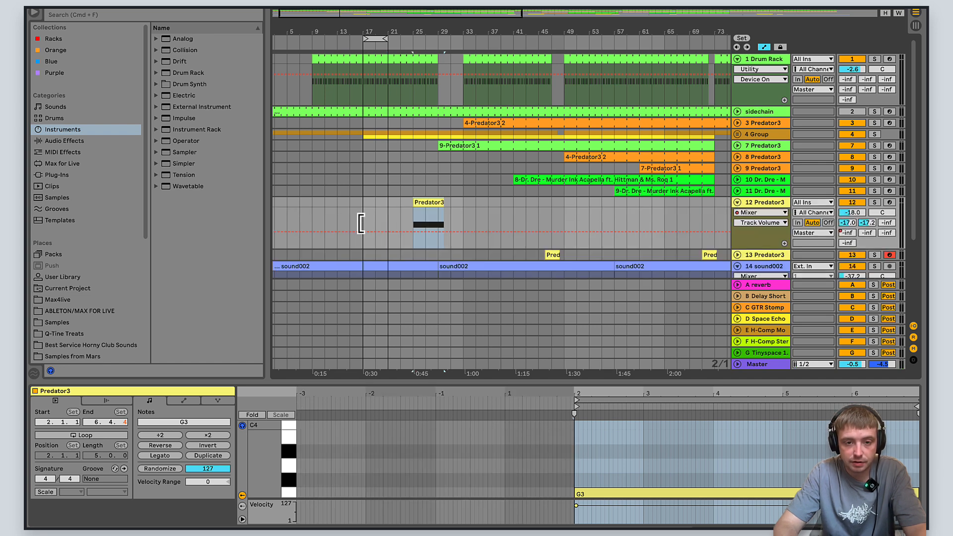
click(412, 218)
key(space)
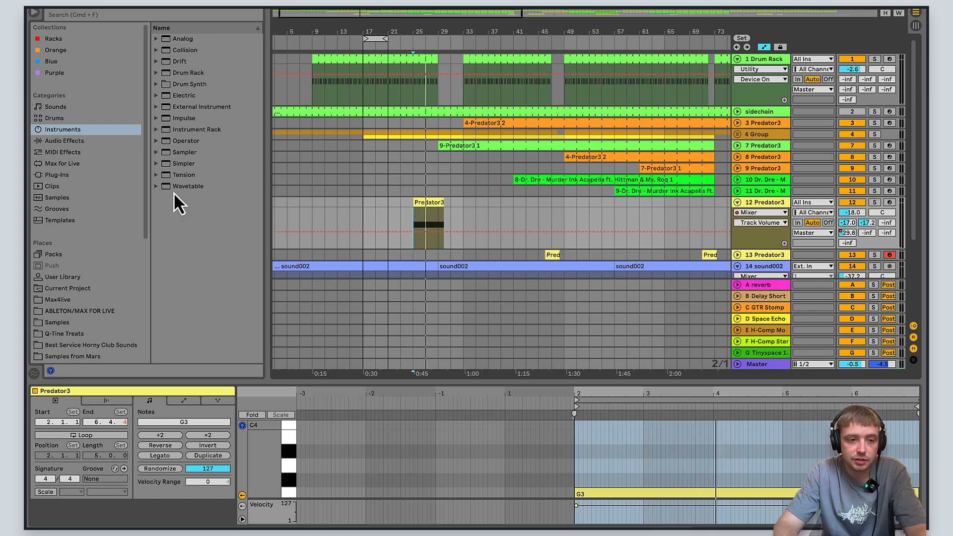
mouse_move(146, 174)
mouse_down()
mouse_move(141, 275)
mouse_move(141, 168)
mouse_up()
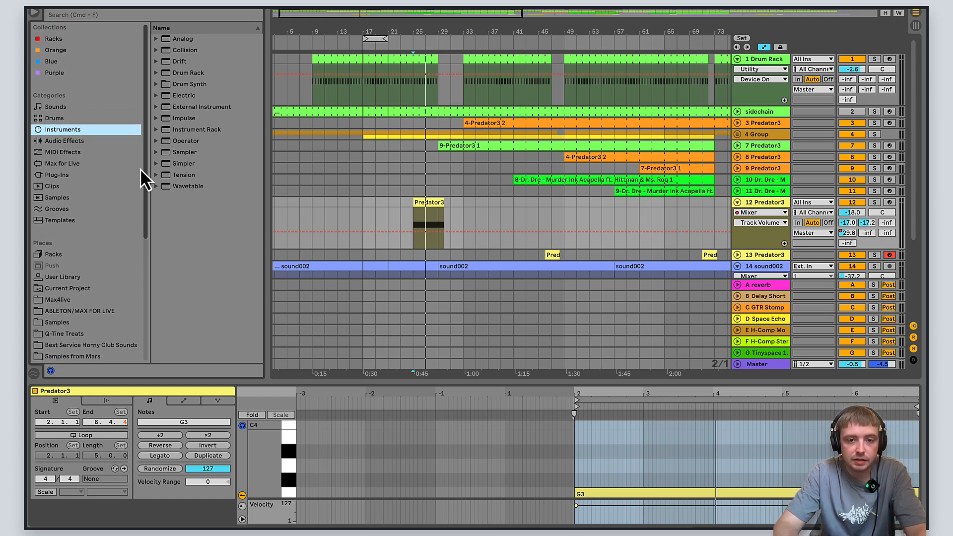
- Expand the 7 Predator3 track, examine the notes of its 9-Predator3 1 clip, and play from bar 29
click(466, 169)
click(737, 145)
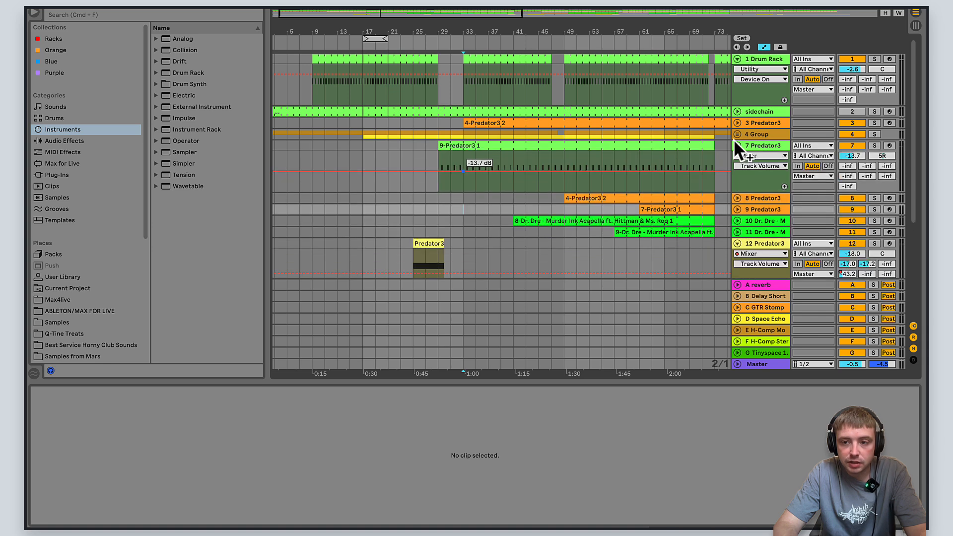
click(770, 142)
click(439, 188)
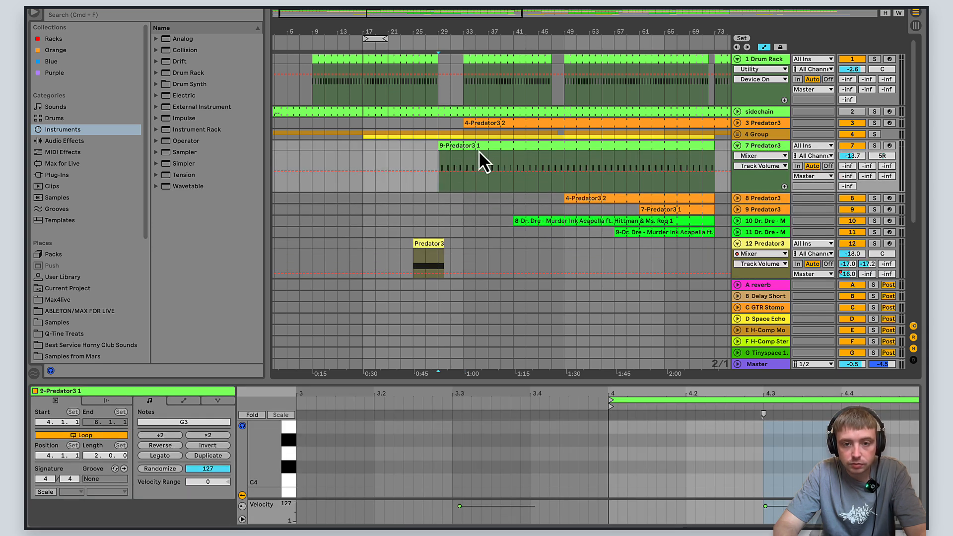
scroll(574, 204, down, 3)
scroll(744, 490, down, 5)
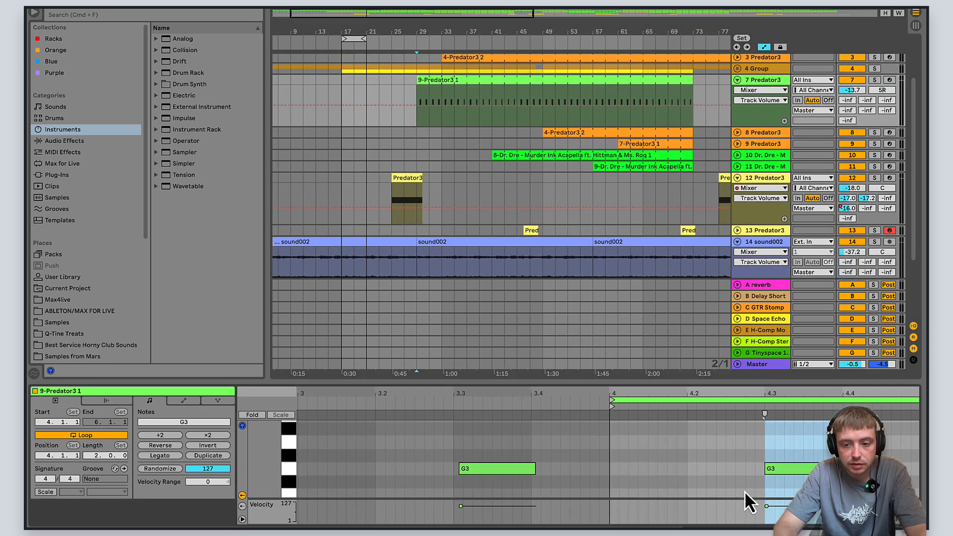
key(space)
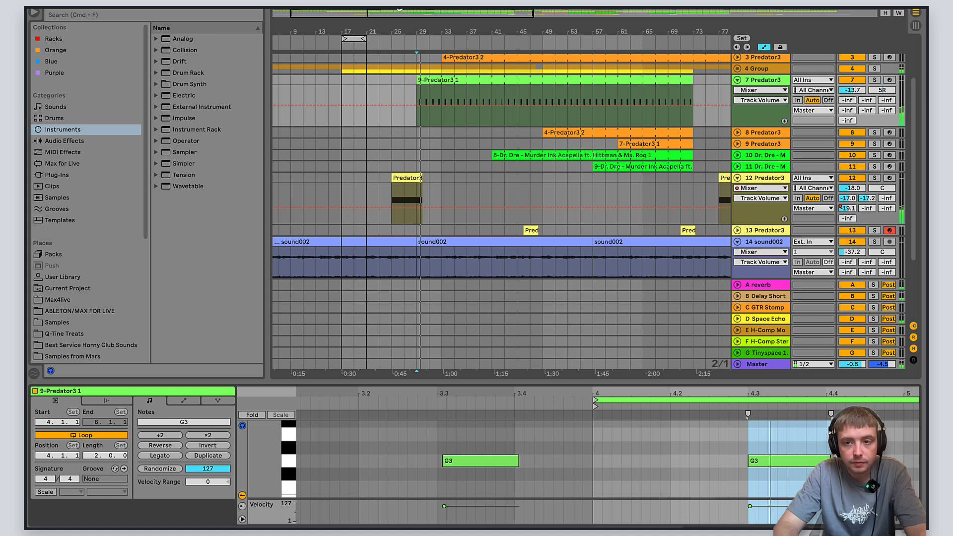
- Show the devices on the 7 Predator3 track and view the Tack the XY preset in its Predator3 synth
double_click(767, 82)
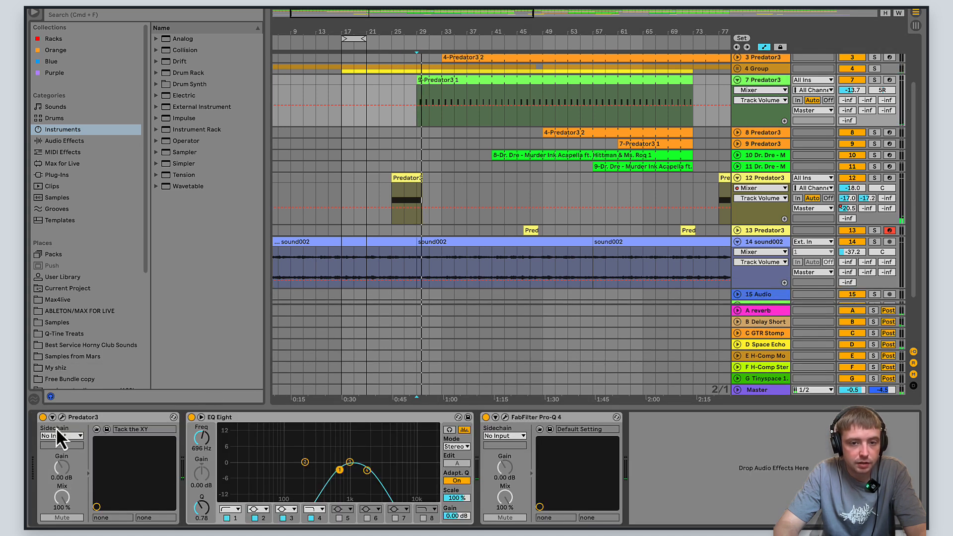
click(63, 417)
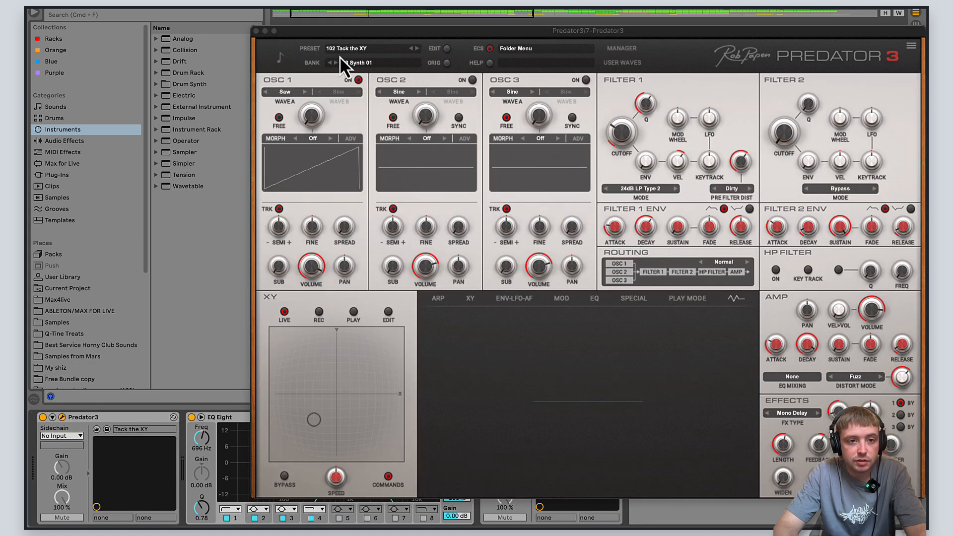
click(256, 31)
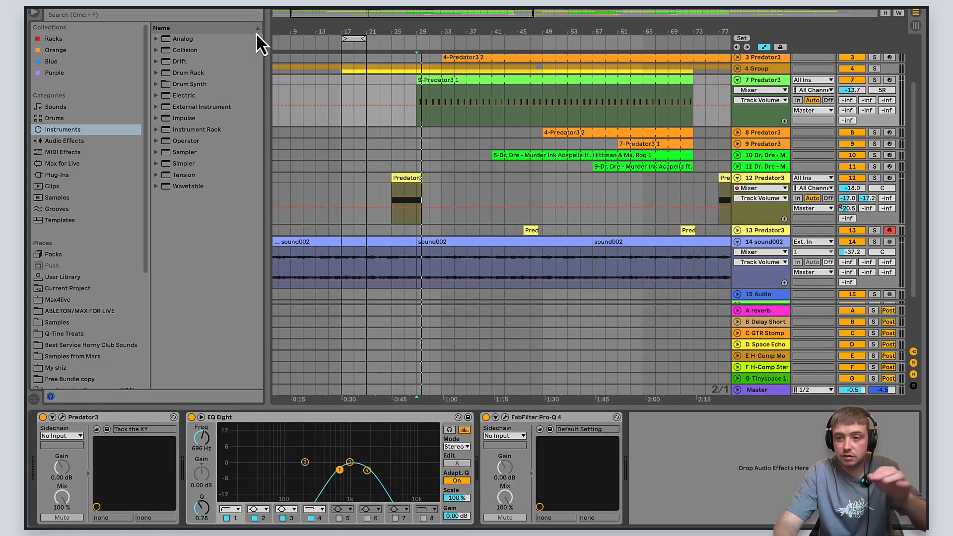
- Solo the 7 Predator3 track, arm it for recording, and turn its solo back off
click(875, 80)
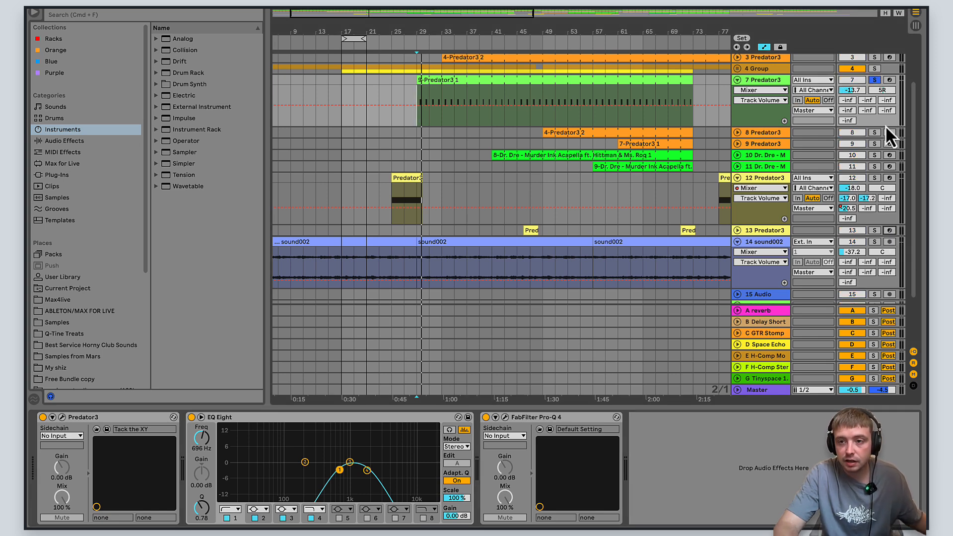
click(888, 80)
click(873, 80)
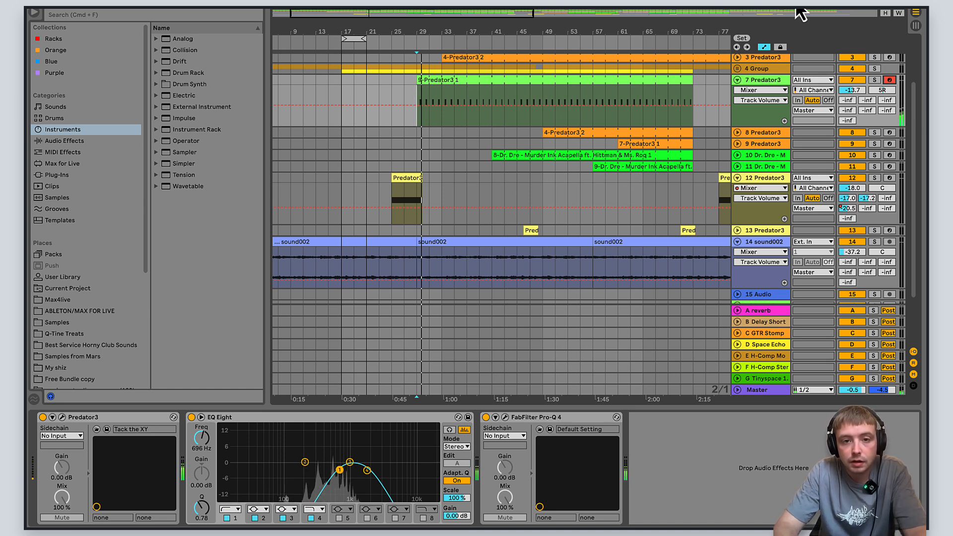
- Play the arrangement from bar 31 through the entry of the 4-Predator3 2 clip on track 3
scroll(648, 151, up, 3)
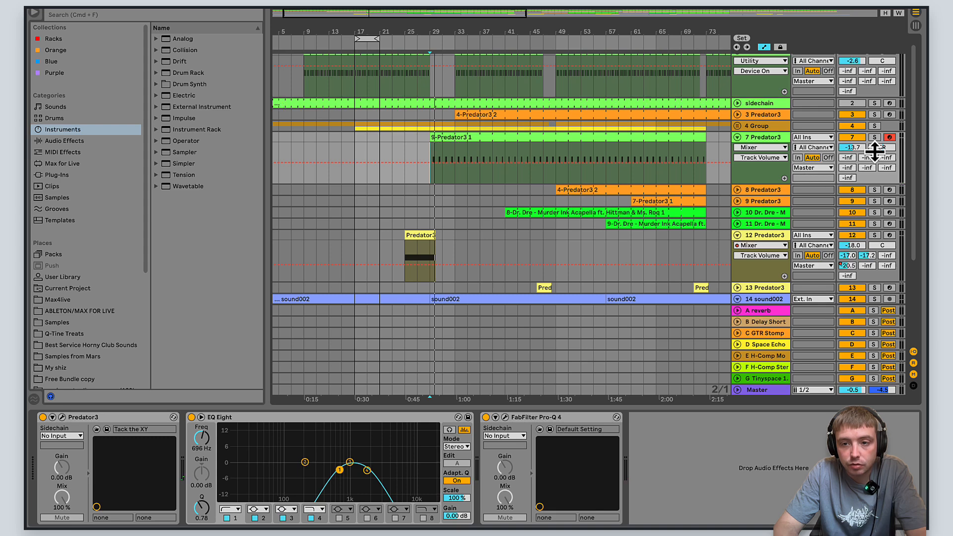
scroll(874, 149, up, 1)
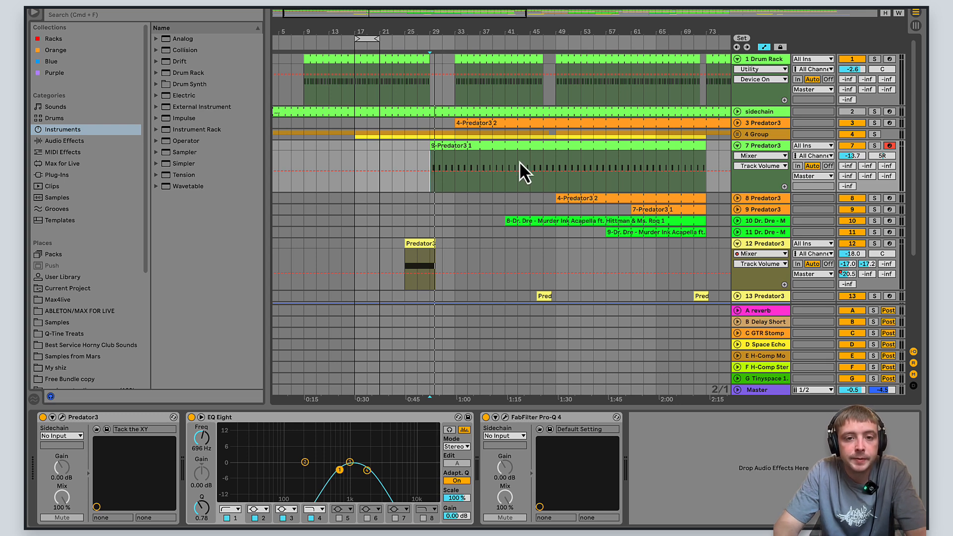
click(453, 123)
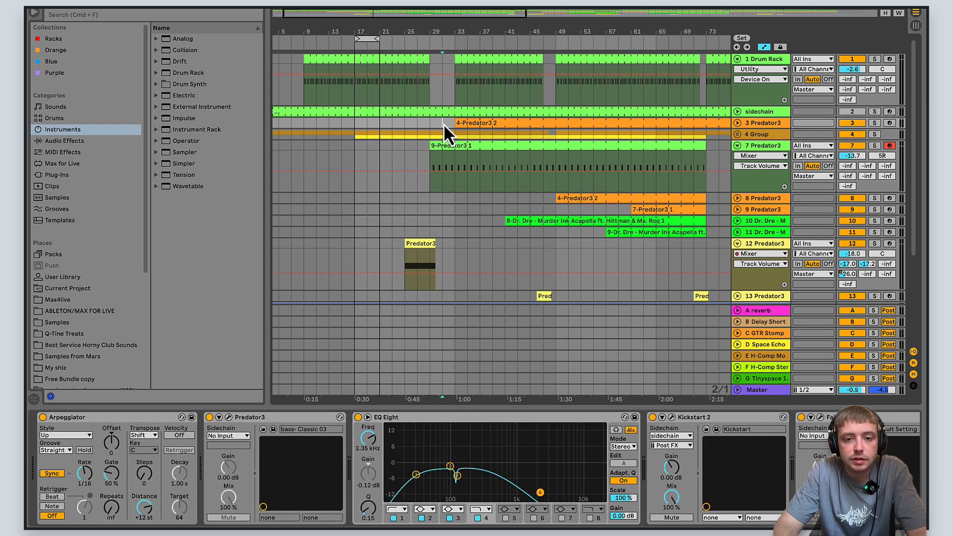
key(space)
drag(490, 13, 494, 14)
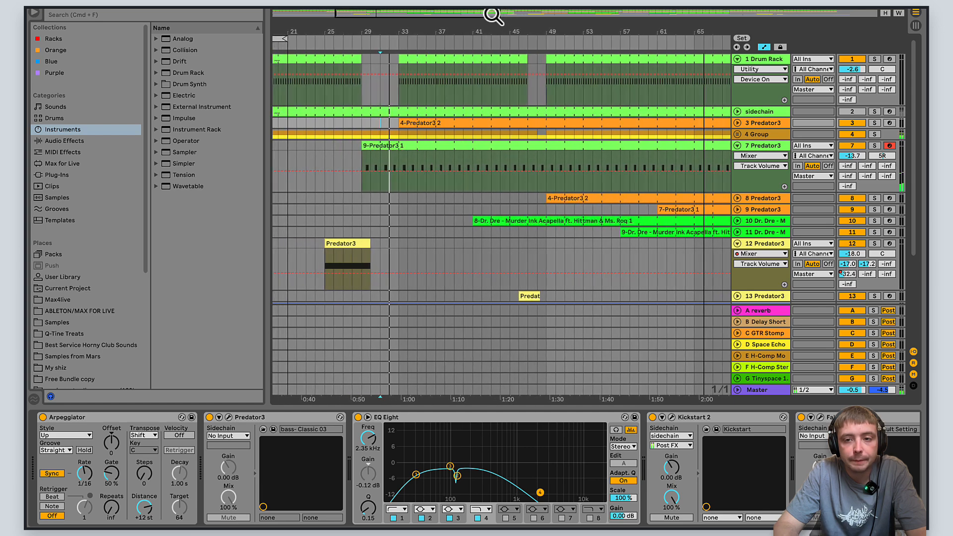
click(737, 134)
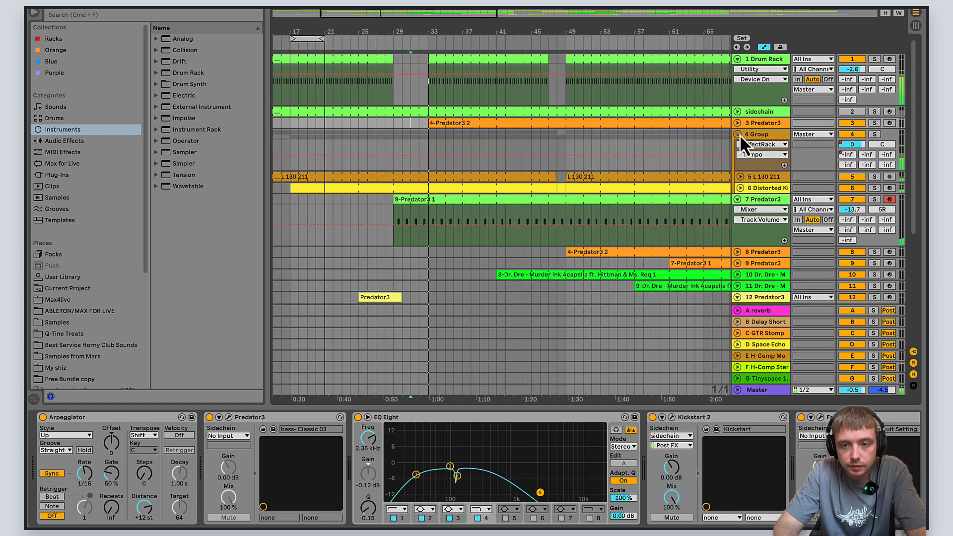
click(738, 134)
- Expand the 3 Predator3 track and examine the notes of its 4-Predator3 2 clip in an enlarged note editor
click(737, 123)
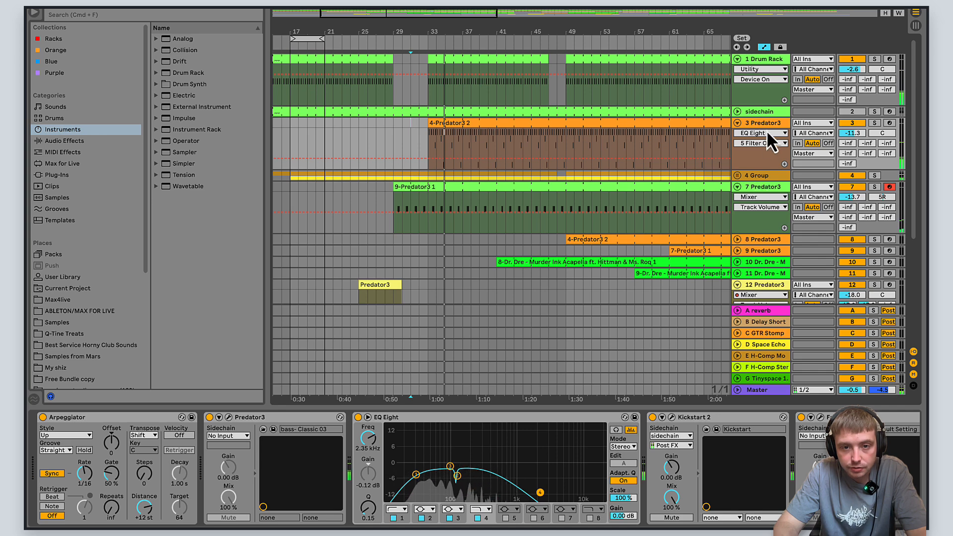
click(439, 124)
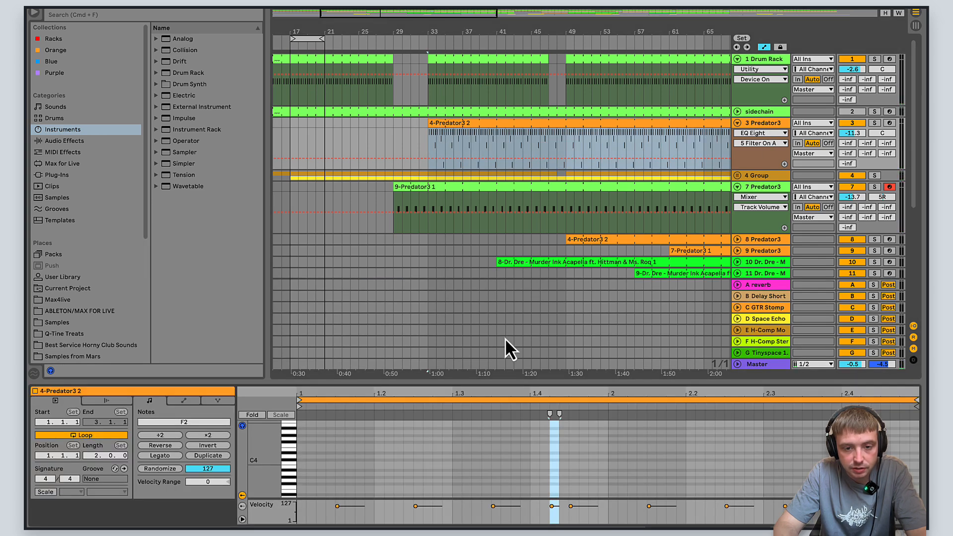
drag(510, 383, 515, 239)
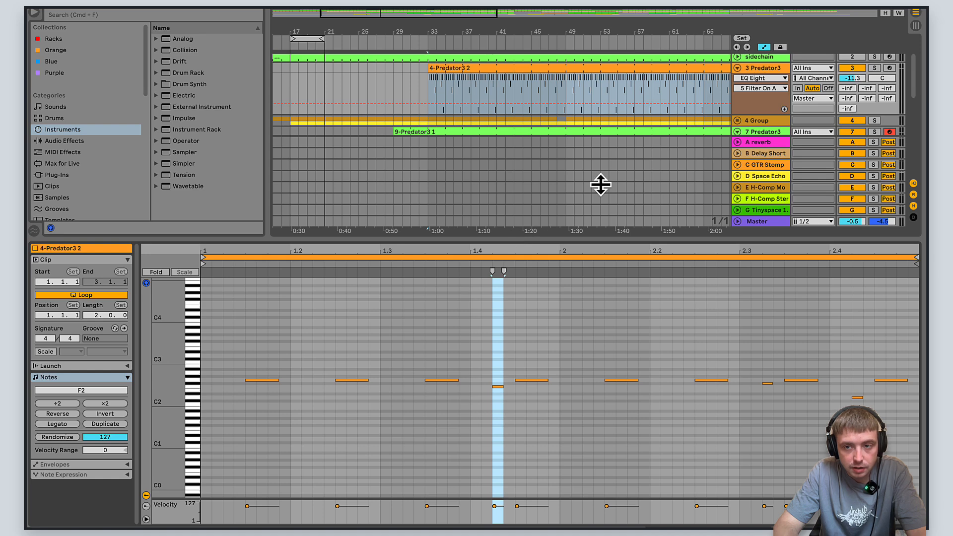
- Switch off the Arpeggiator on the 3 Predator3 track and play the arrangement from bar 33
click(758, 67)
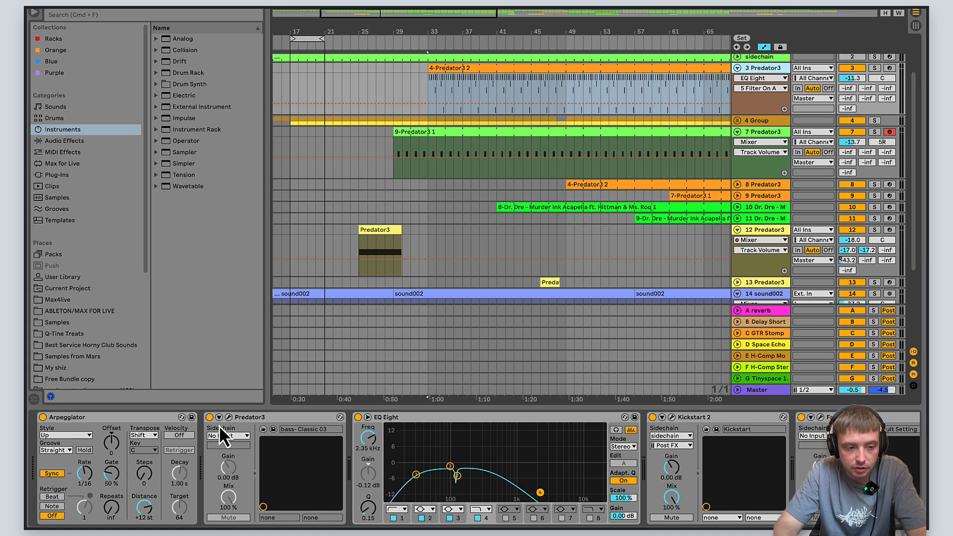
click(425, 94)
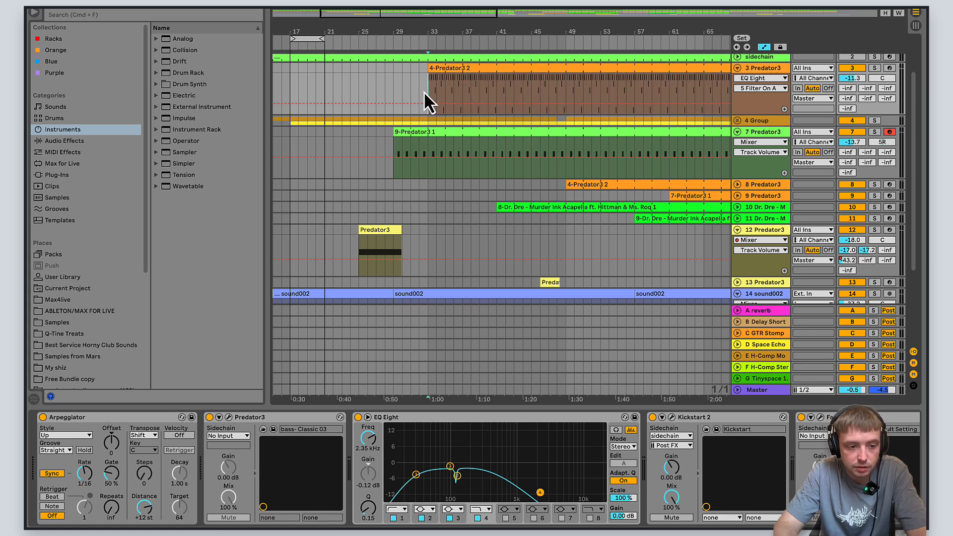
click(43, 418)
key(space)
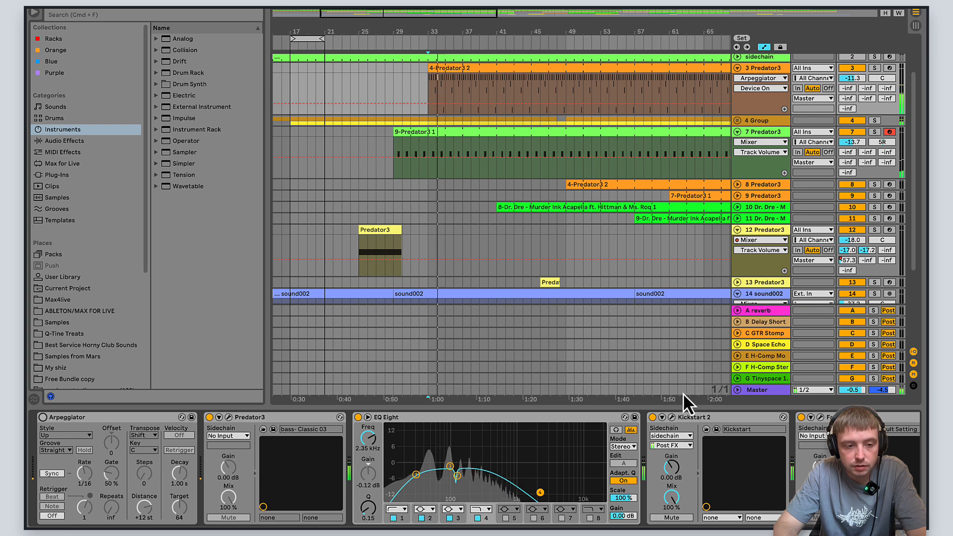
- Switch the Arpeggiator back on for the 3 Predator3 track, keep its Style on Up, and play the arrangement from bar 33
click(43, 418)
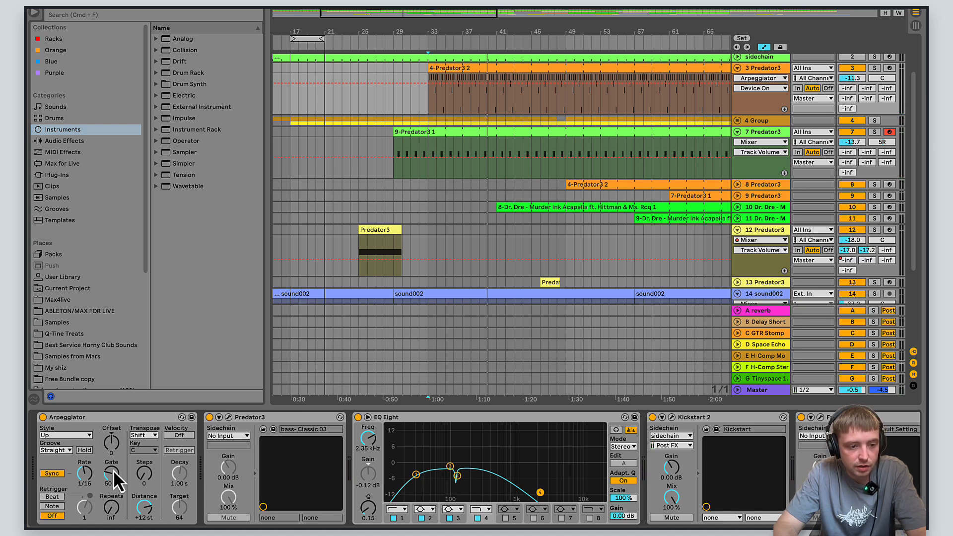
click(88, 435)
click(88, 445)
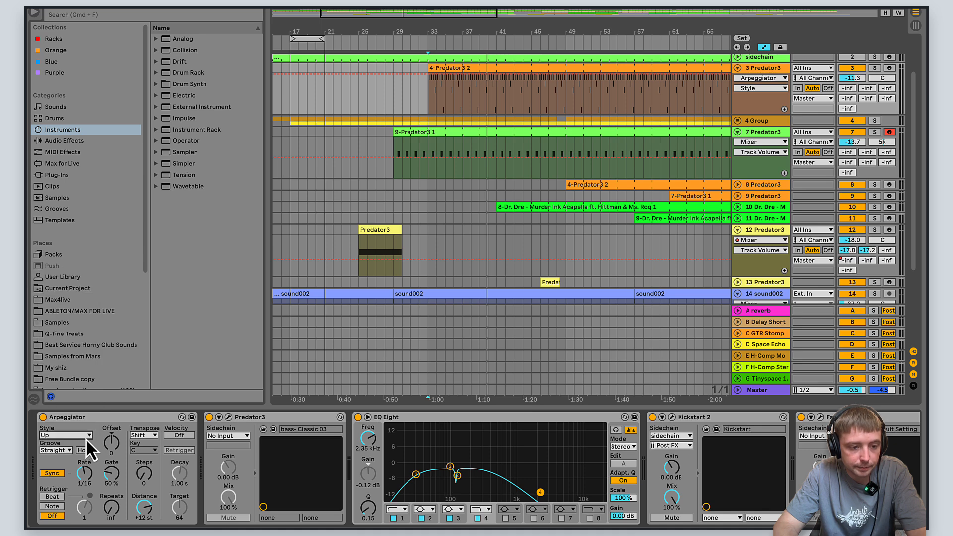
key(space)
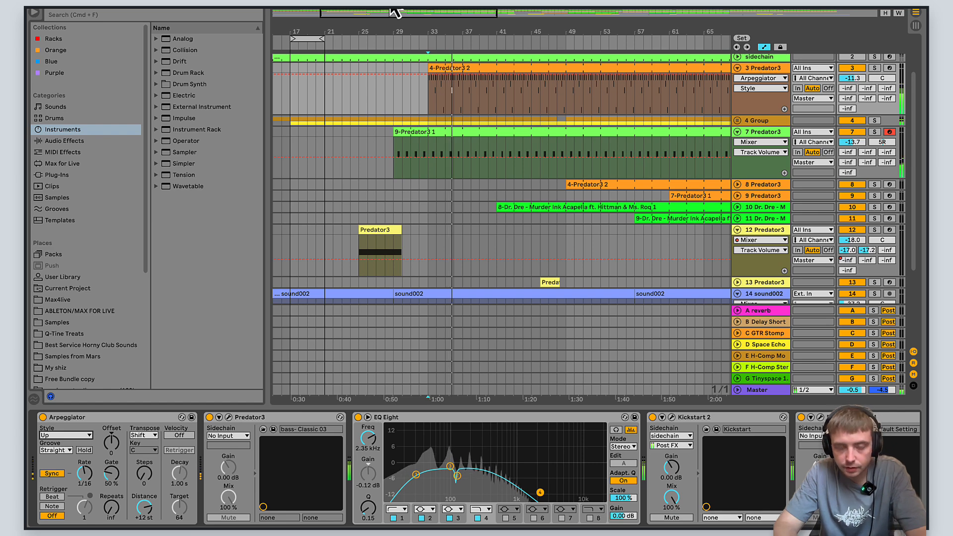
key(space)
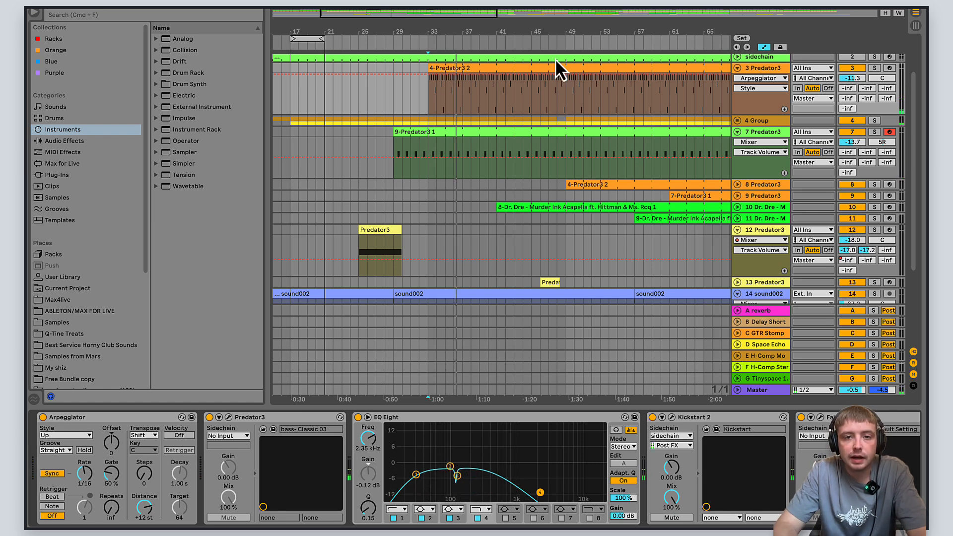
- Show the sliced acapella sampler and effects on the 10 Dr. Dre track and locate its clip at bar 41
drag(469, 17, 453, 16)
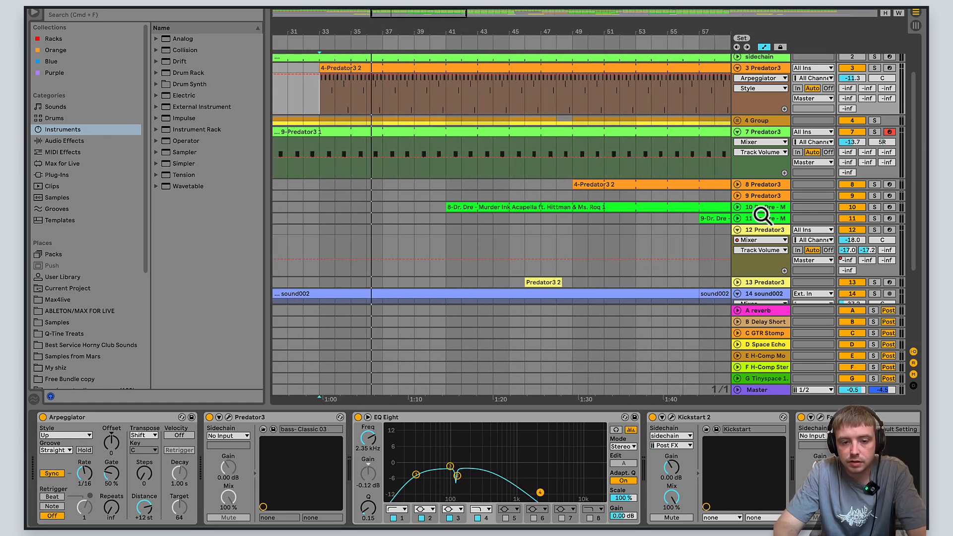
click(778, 213)
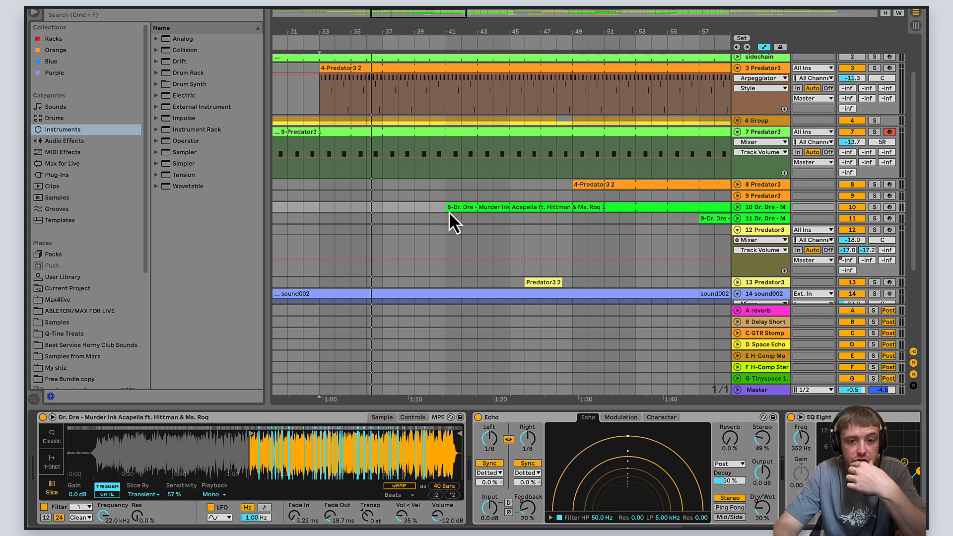
key(Delete)
key(super+z)
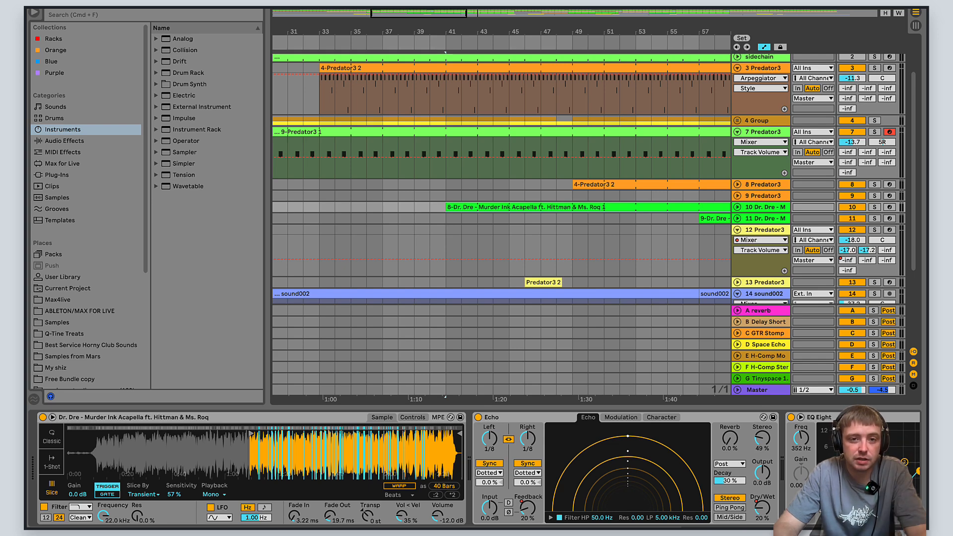
- Play the arrangement from bar 41, at the entry of the acapella clip on track 10
drag(419, 18, 410, 17)
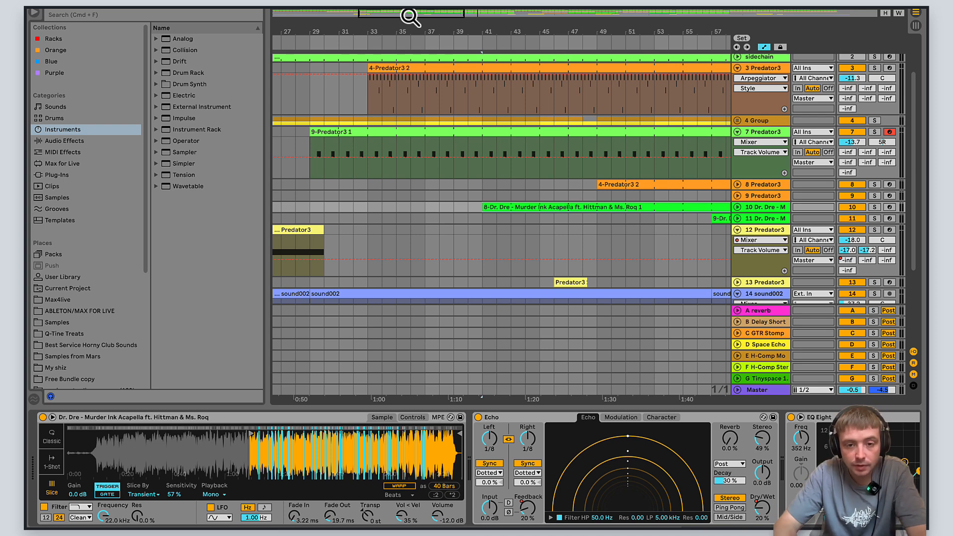
drag(481, 208, 410, 57)
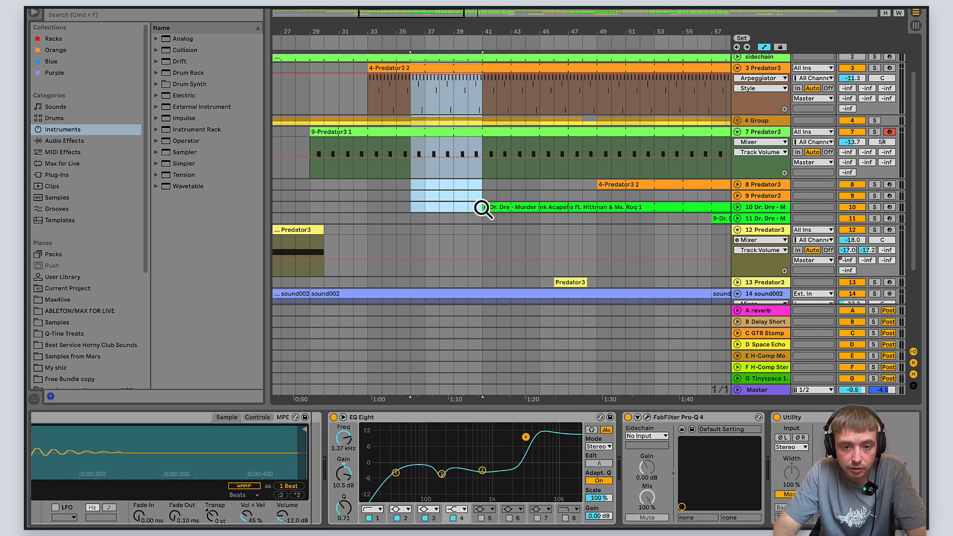
click(480, 208)
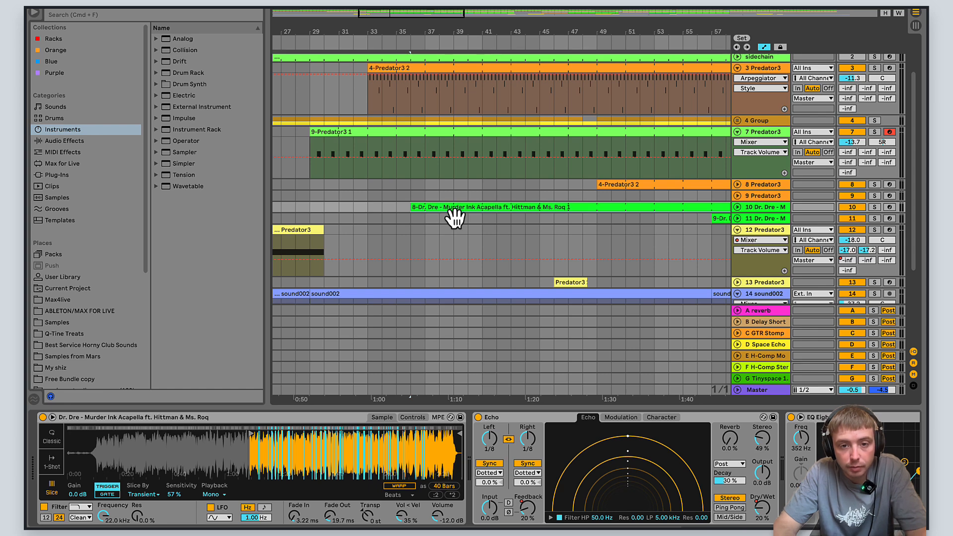
click(486, 193)
key(space)
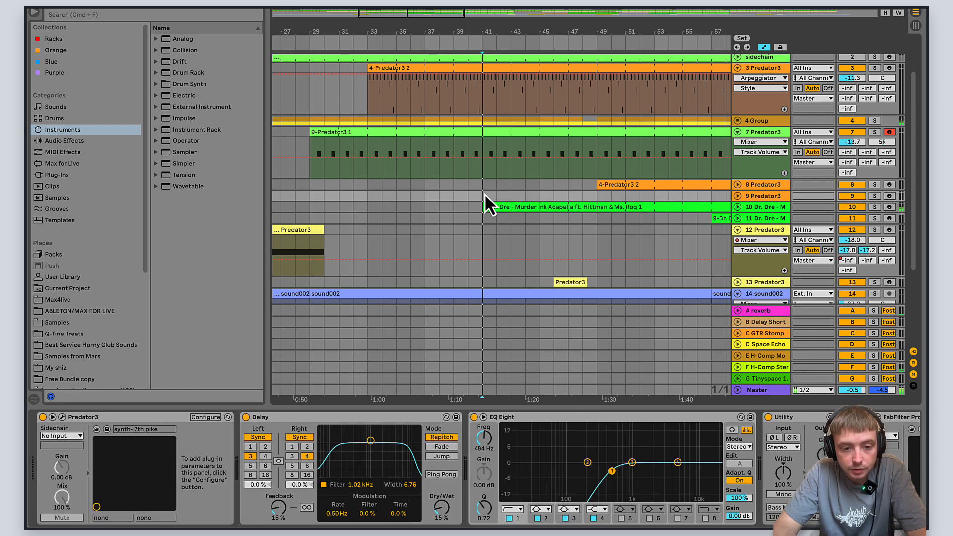
- Examine the acapella clip's notes in the note editor and inspect the Echo and EQ Eight on track 10
double_click(513, 208)
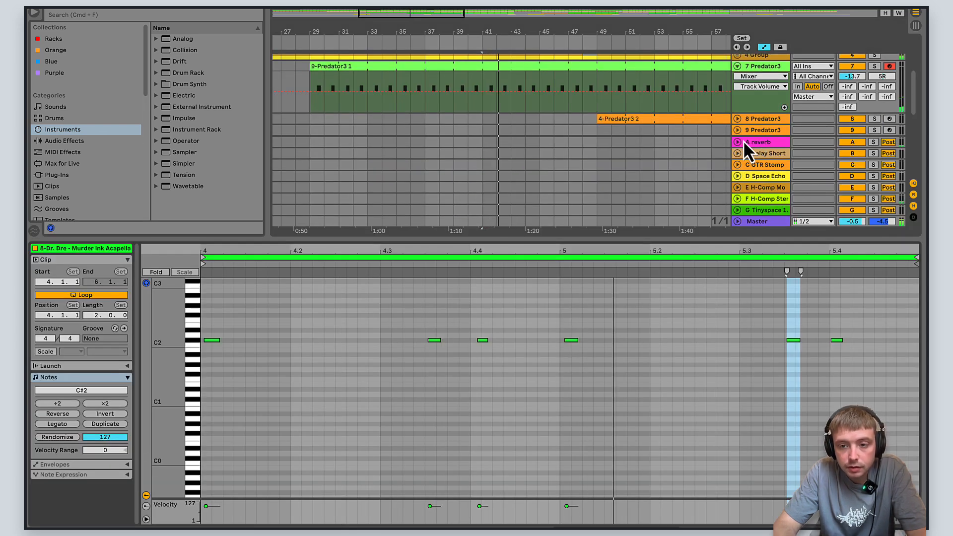
drag(739, 241, 738, 327)
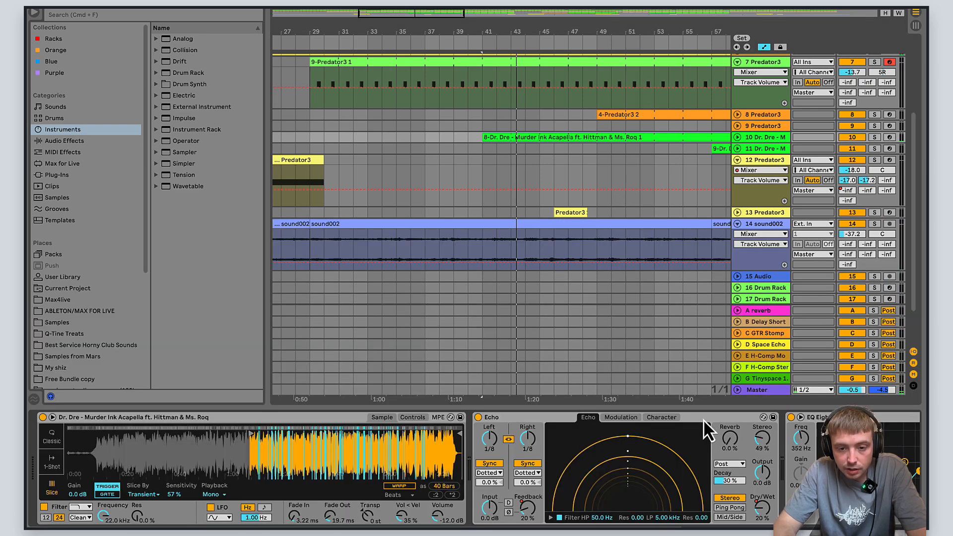
scroll(672, 511, down, 5)
scroll(669, 501, up, 3)
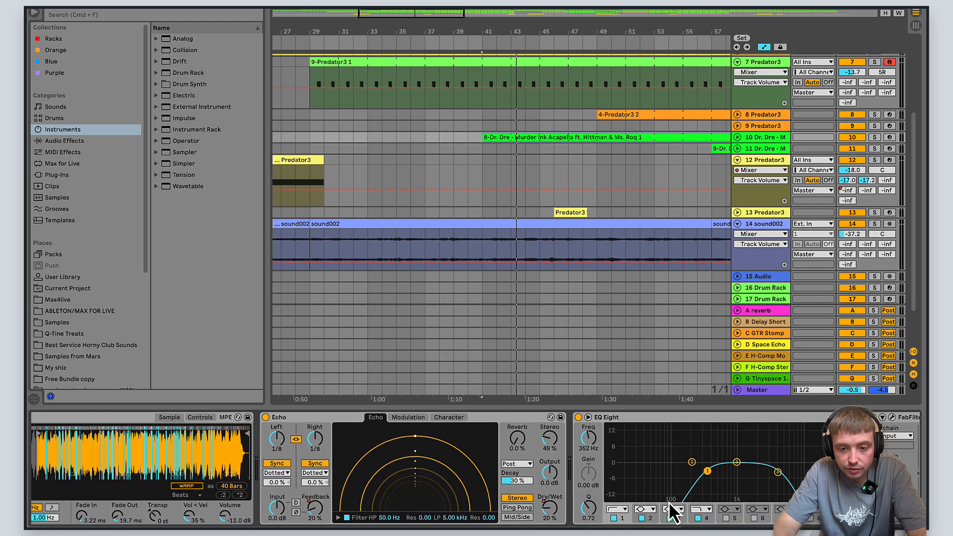
scroll(668, 502, up, 1)
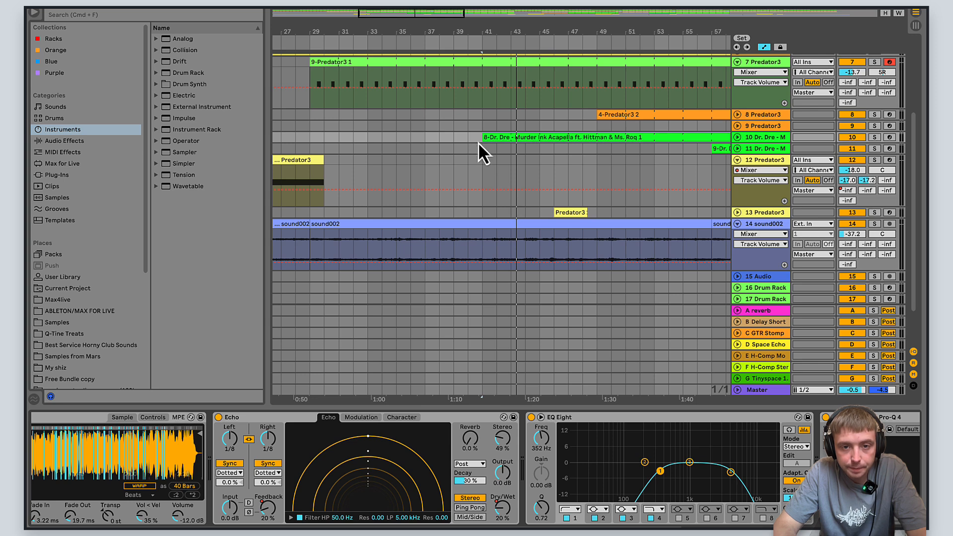
- Replay the arrangement from bar 41 and follow it through the short drum gap around bar 47
key(space)
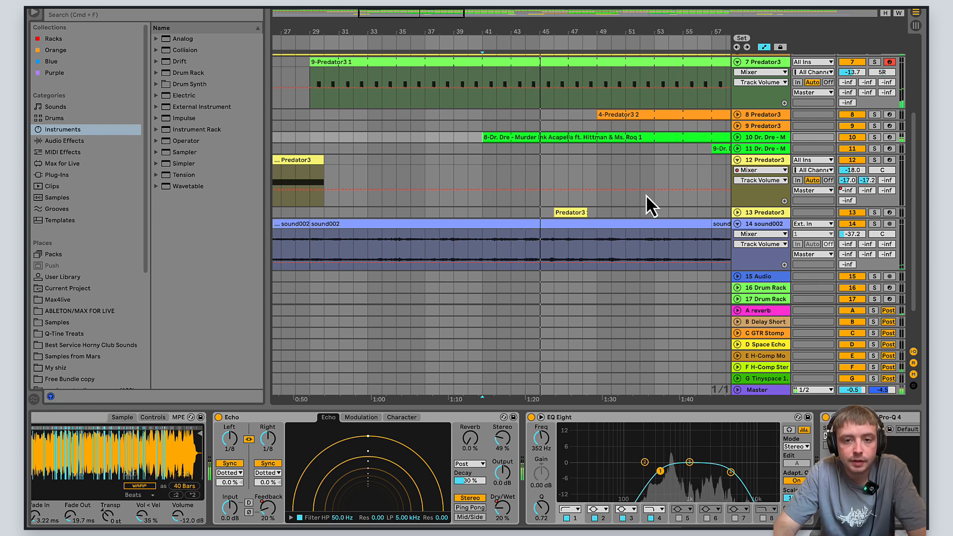
scroll(680, 183, up, 5)
scroll(680, 183, right, 5)
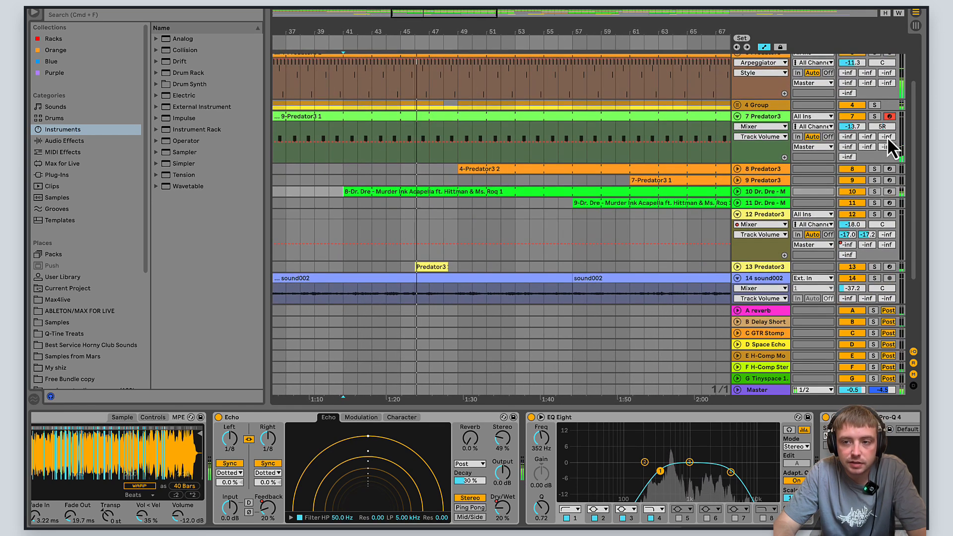
drag(913, 129, 913, 105)
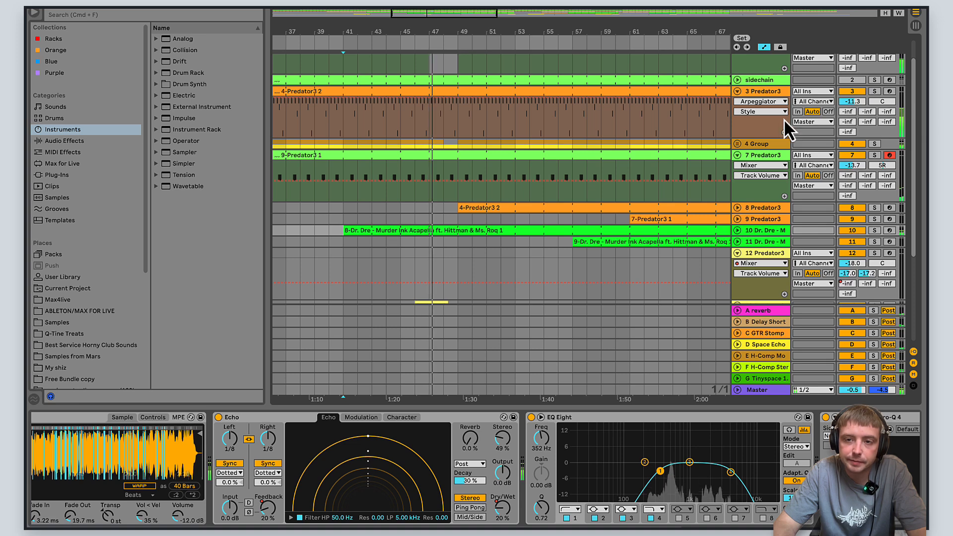
- Collapse the 3 Predator3 and 7 Predator3 tracks
click(736, 91)
click(738, 114)
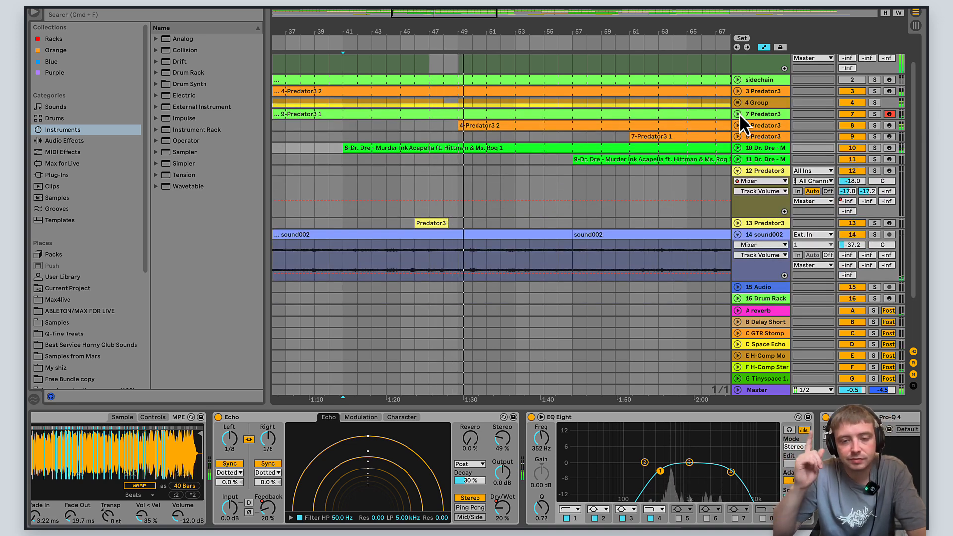
click(739, 114)
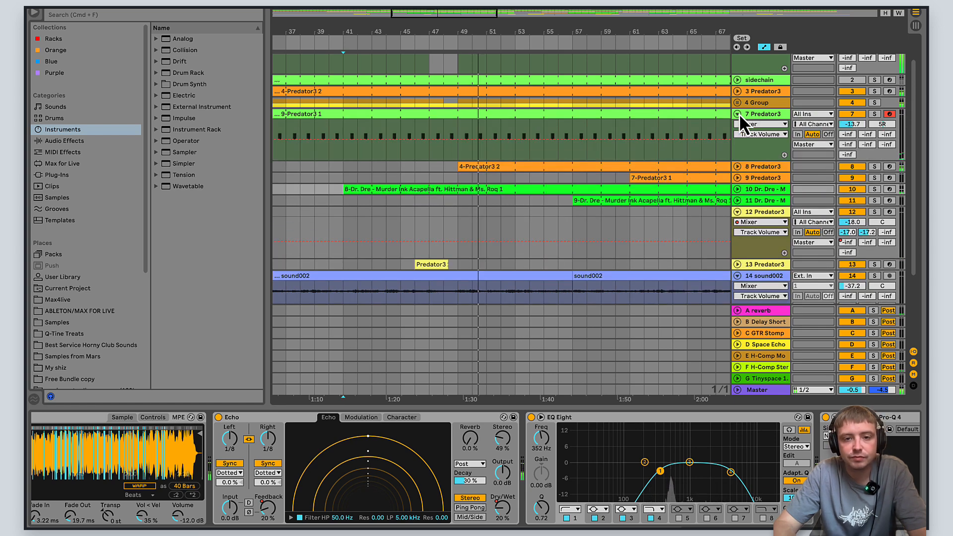
click(738, 115)
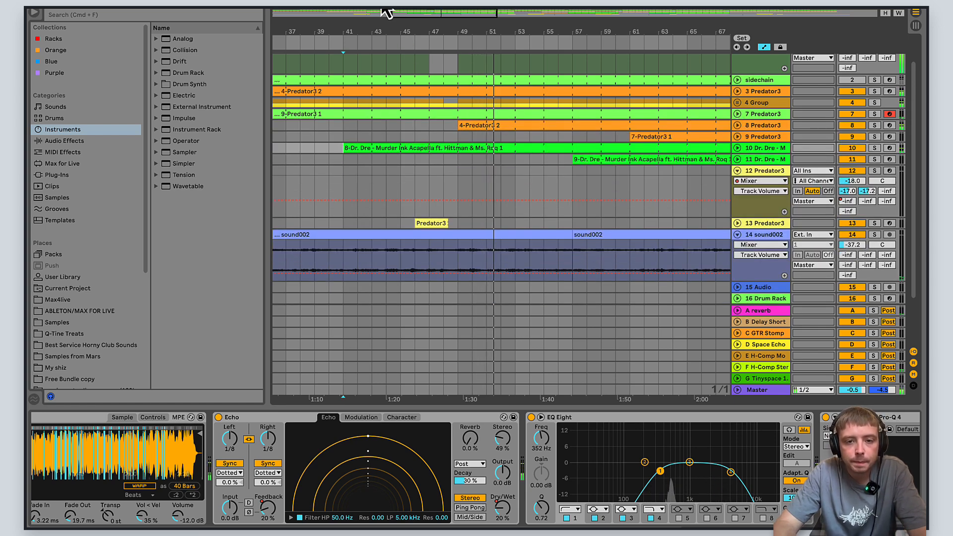
- Expand the 8 Predator3 track and examine the notes of its 4-Predator3 2 clip
scroll(601, 198, up, 3)
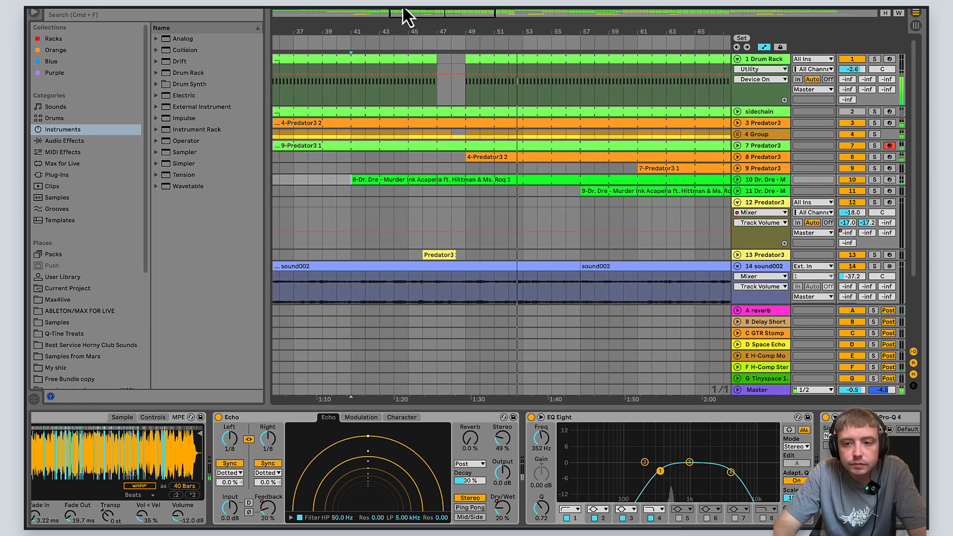
click(737, 157)
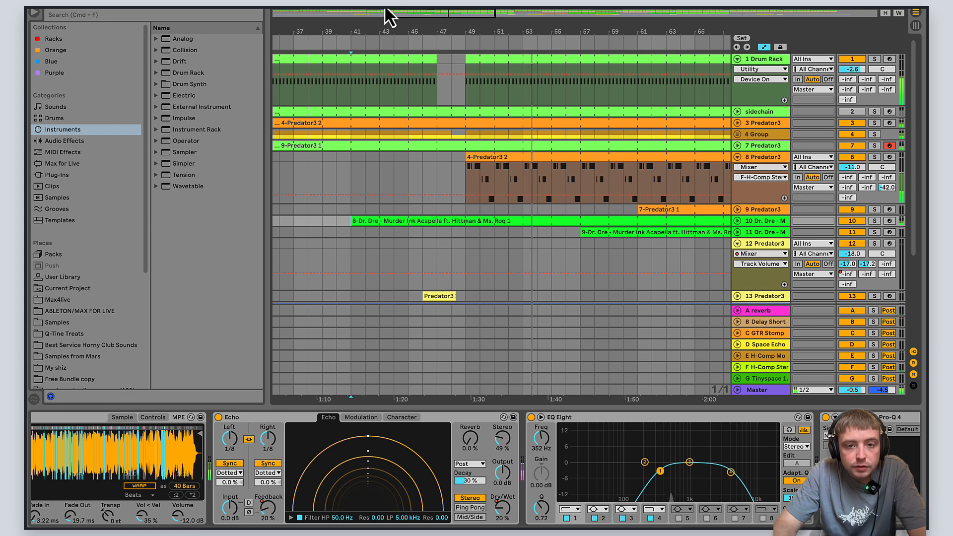
double_click(493, 163)
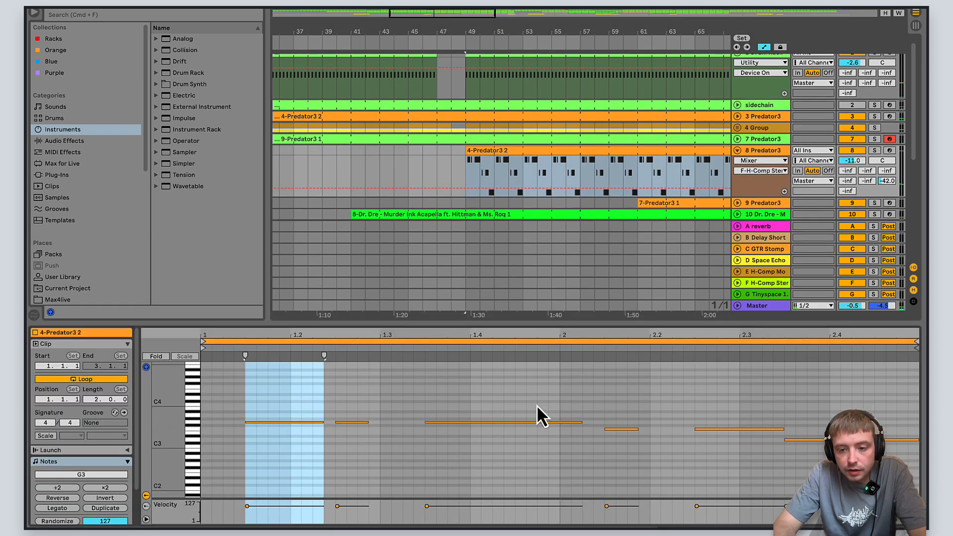
scroll(588, 435, up, 2)
scroll(589, 435, down, 2)
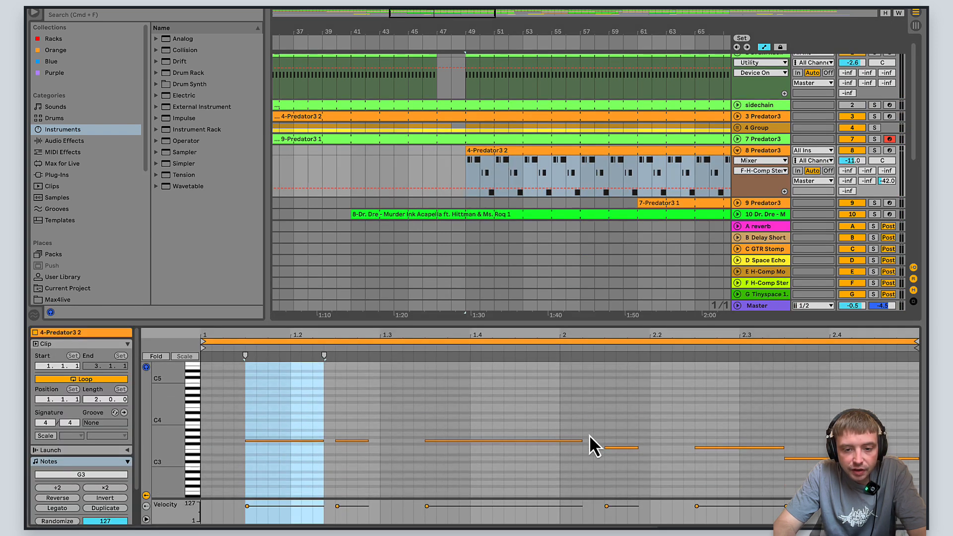
scroll(589, 436, up, 1)
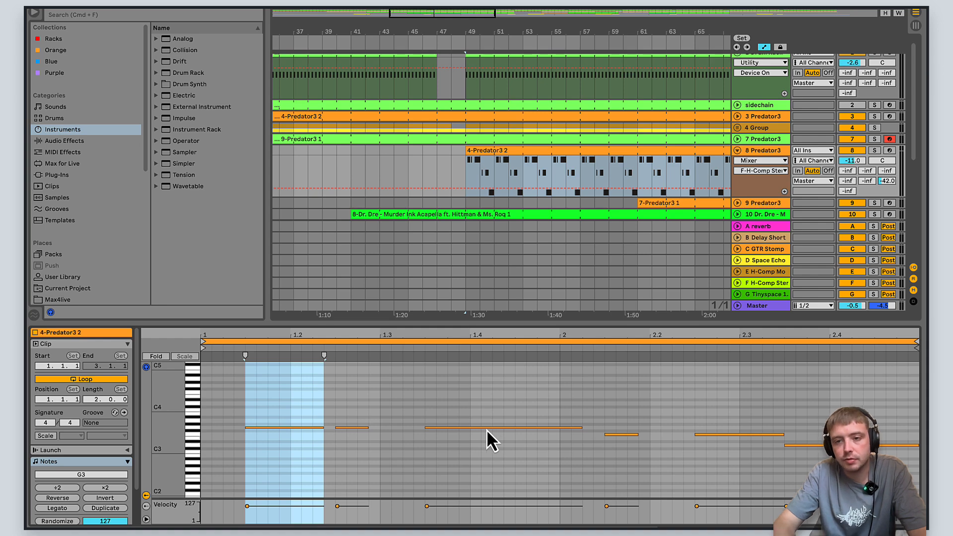
- Open the Predator3 synth on the 8 Predator3 track to inspect its ARP page during playback, and close the plug-in
click(768, 152)
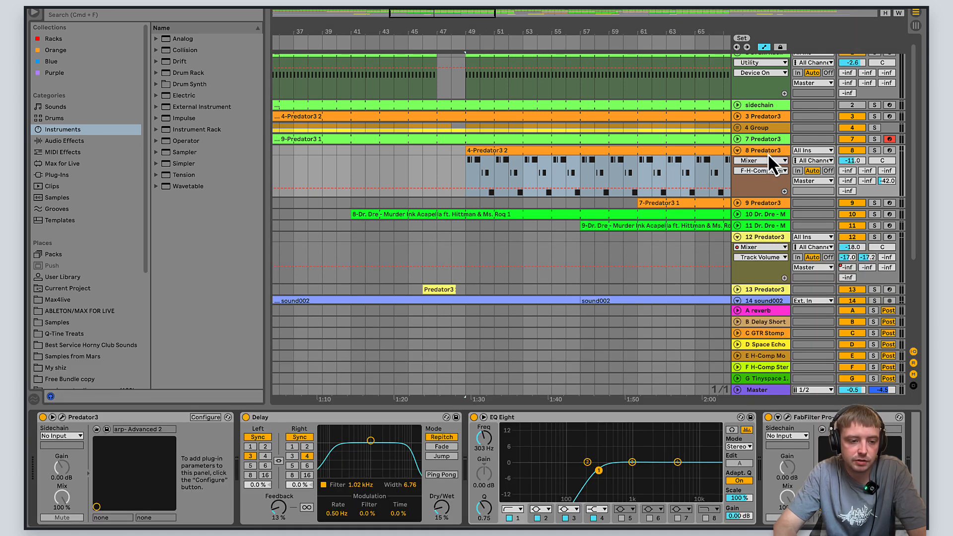
click(62, 417)
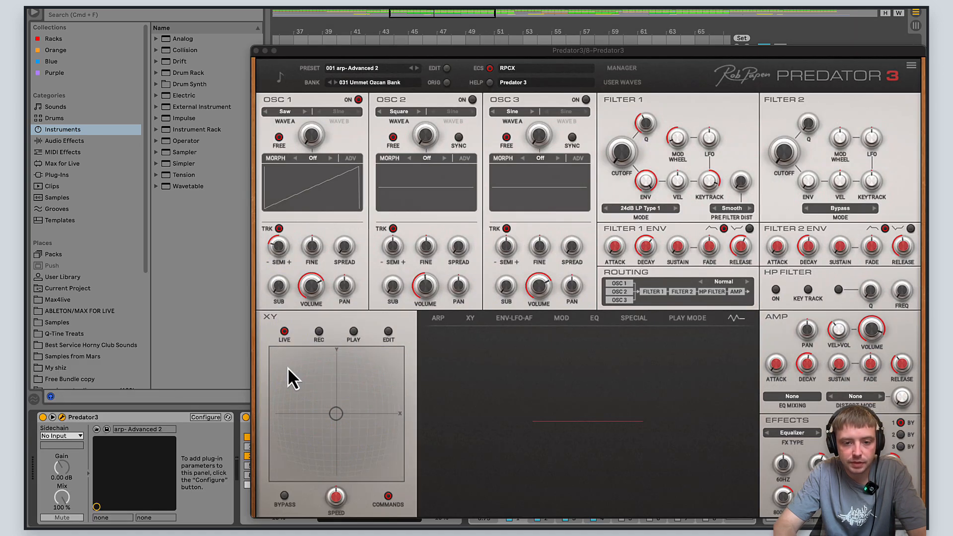
click(439, 319)
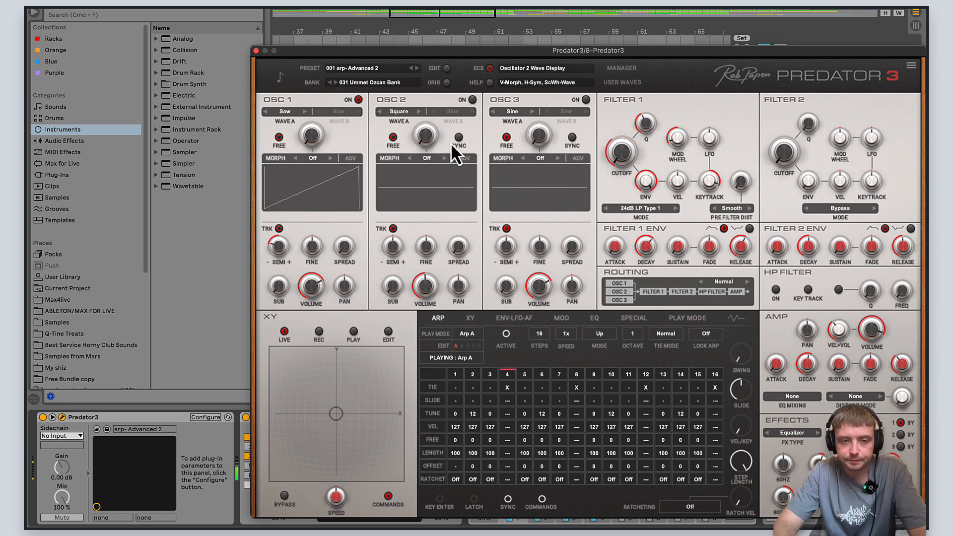
click(391, 9)
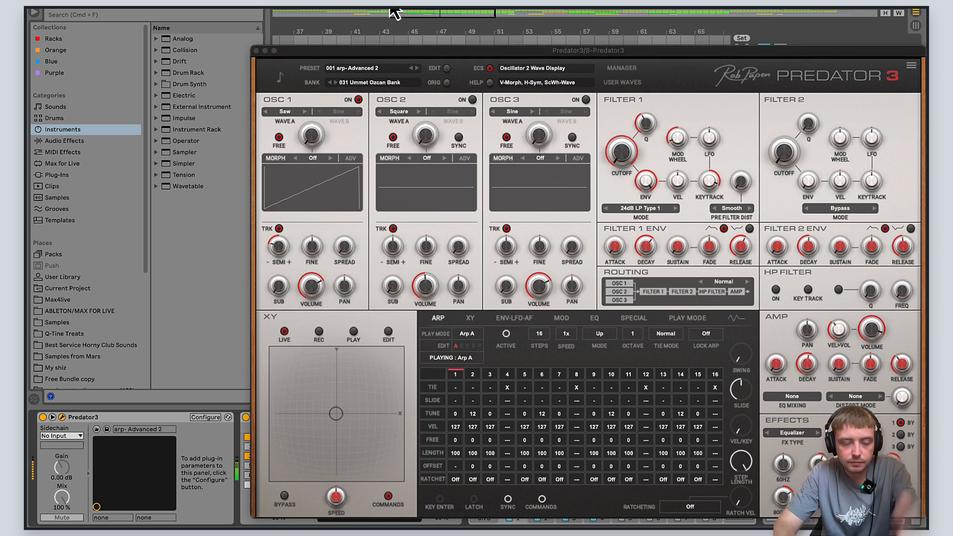
click(256, 50)
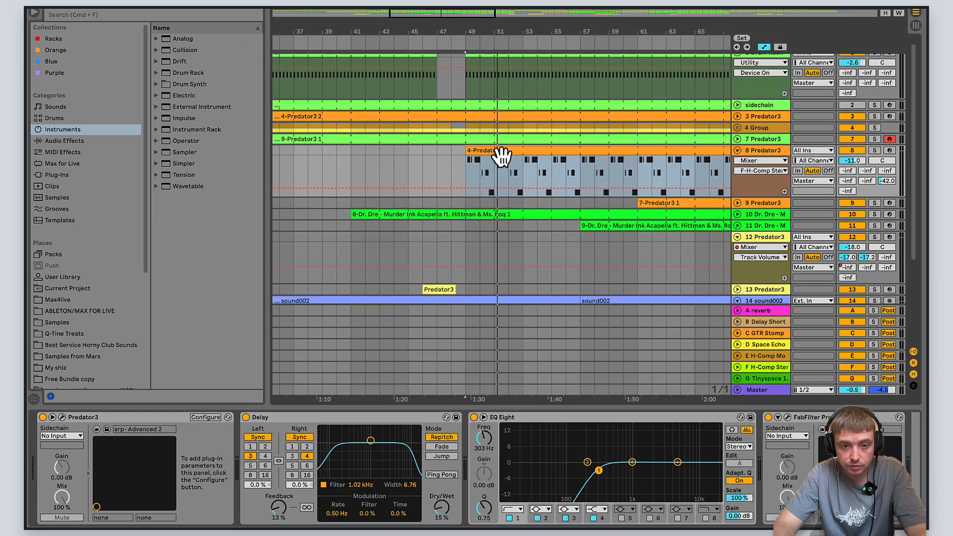
- Reduce the height of the 4-Predator3 2 note editor, collapse the 8 Predator3 track, and play from about bar 55
double_click(502, 153)
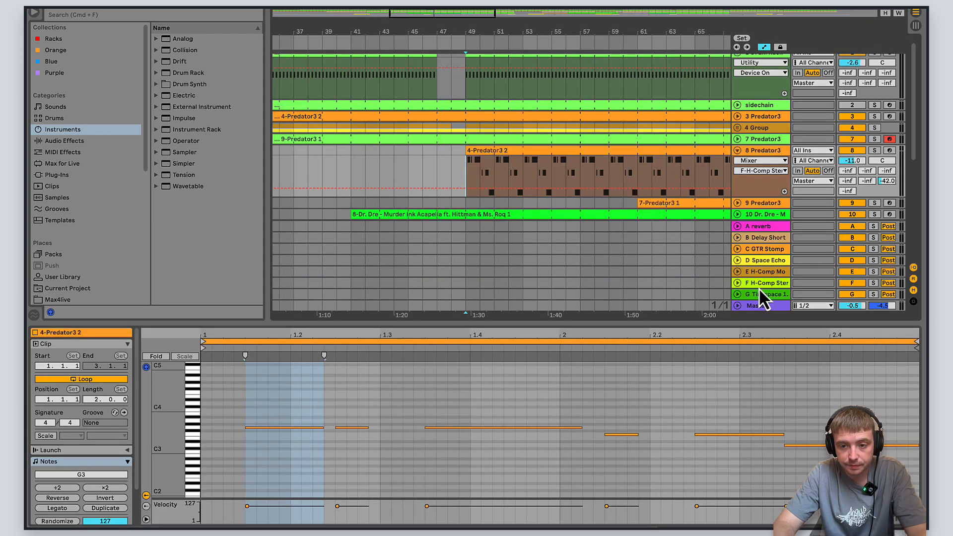
drag(741, 321, 739, 353)
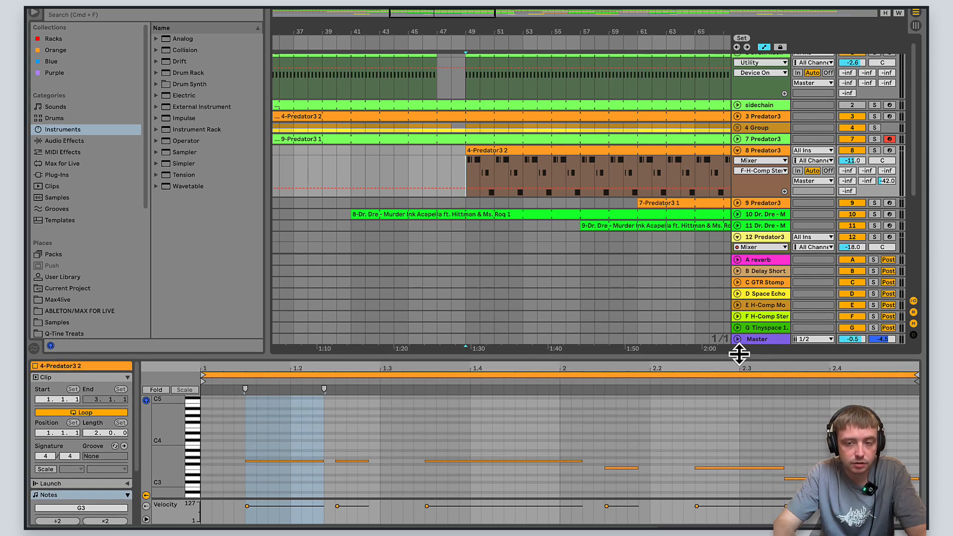
click(737, 151)
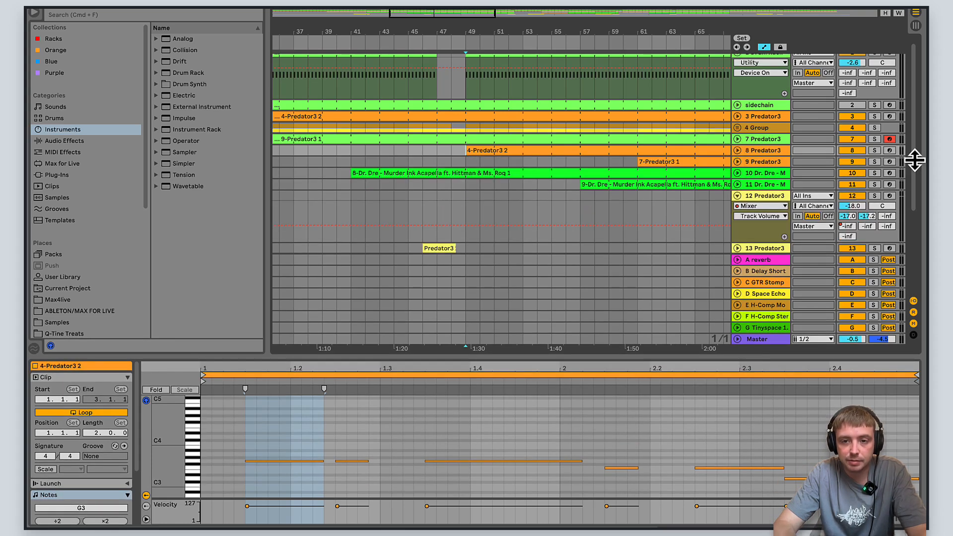
click(553, 168)
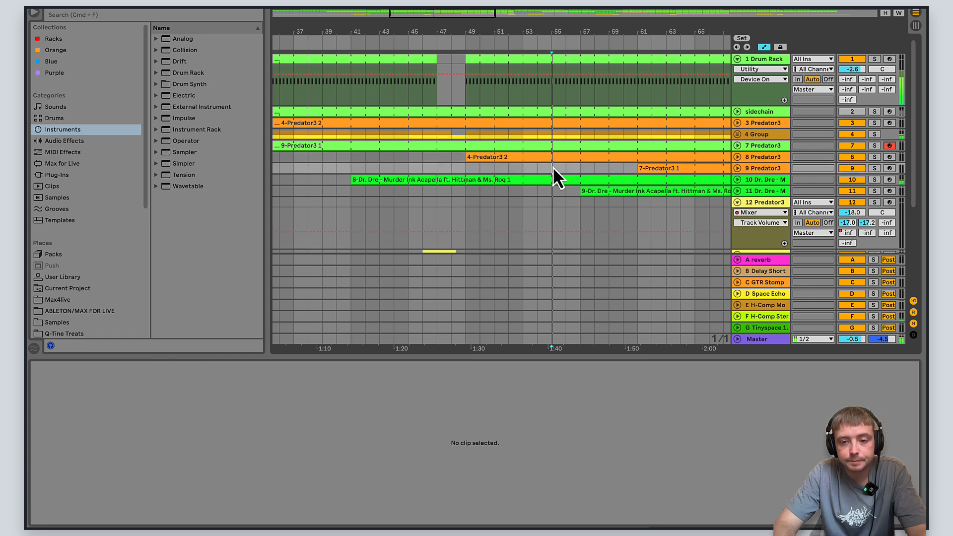
- Stop playback and examine the notes of the 9-Dr. Dre - Murder Ink Acapella clip on track 11
key(space)
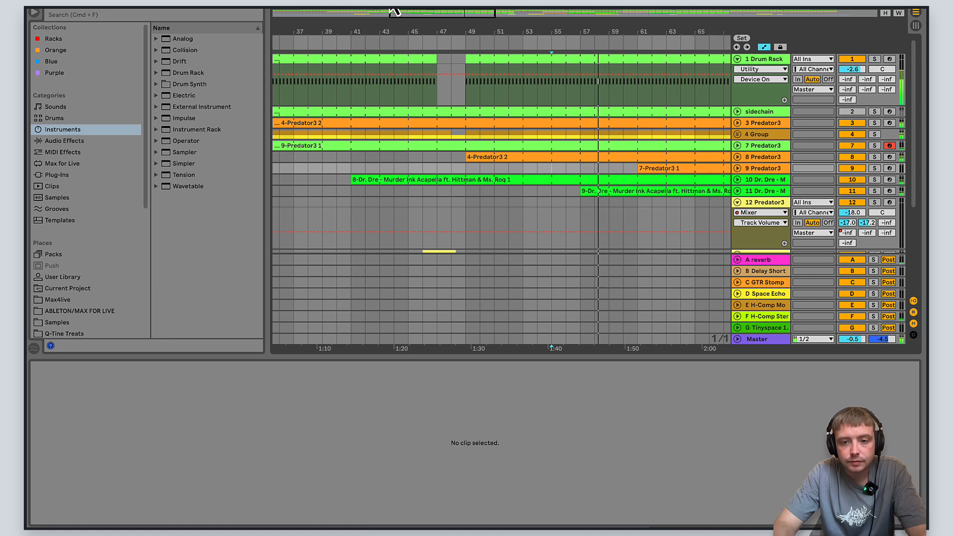
key(space)
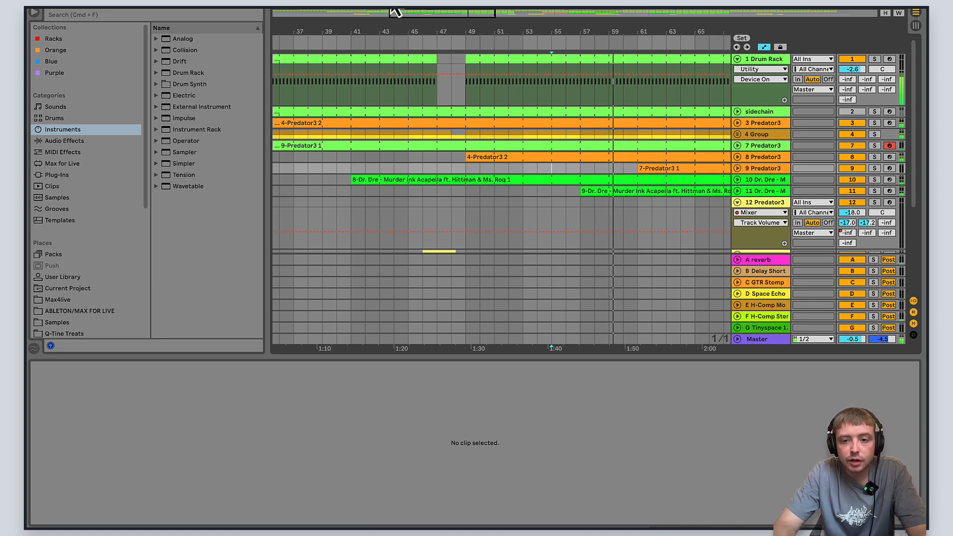
click(678, 194)
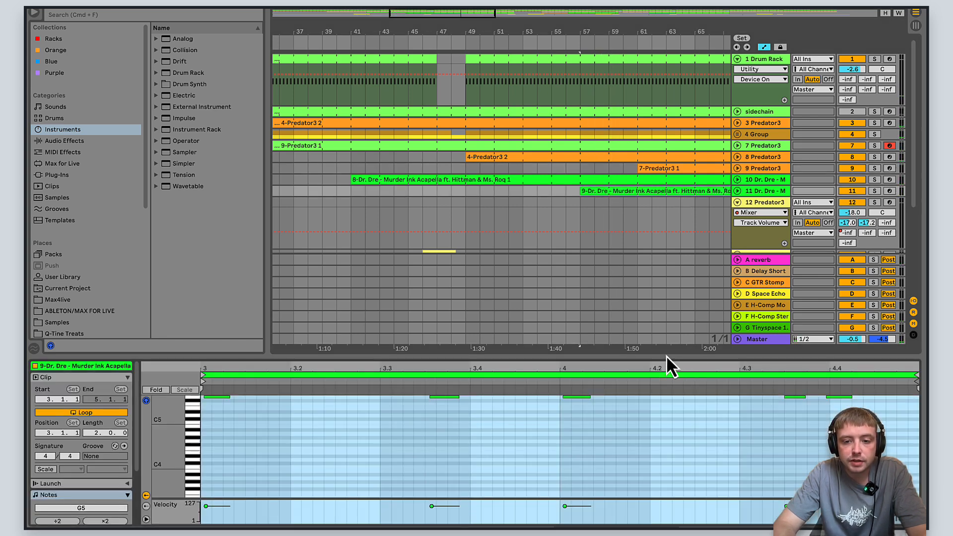
drag(663, 359, 677, 265)
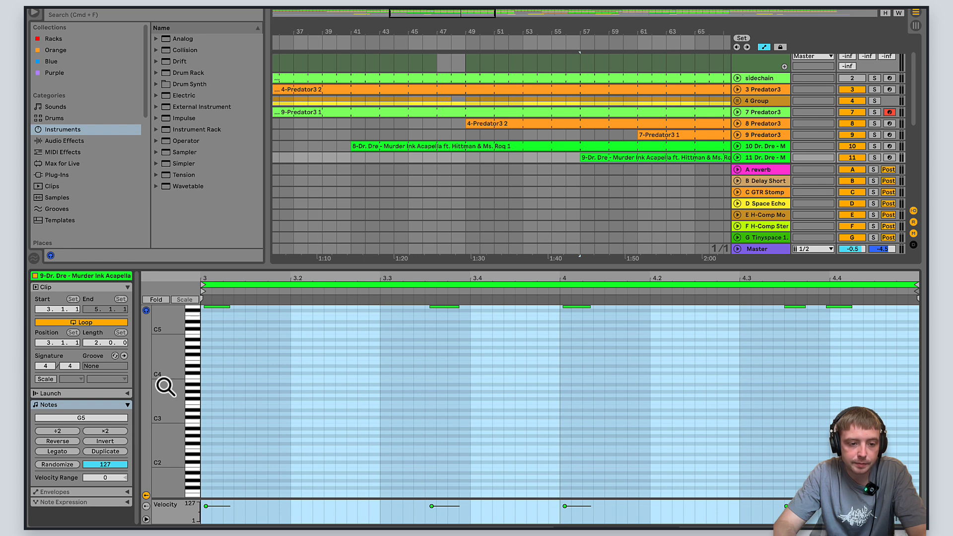
scroll(165, 387, up, 7)
scroll(165, 387, up, 1)
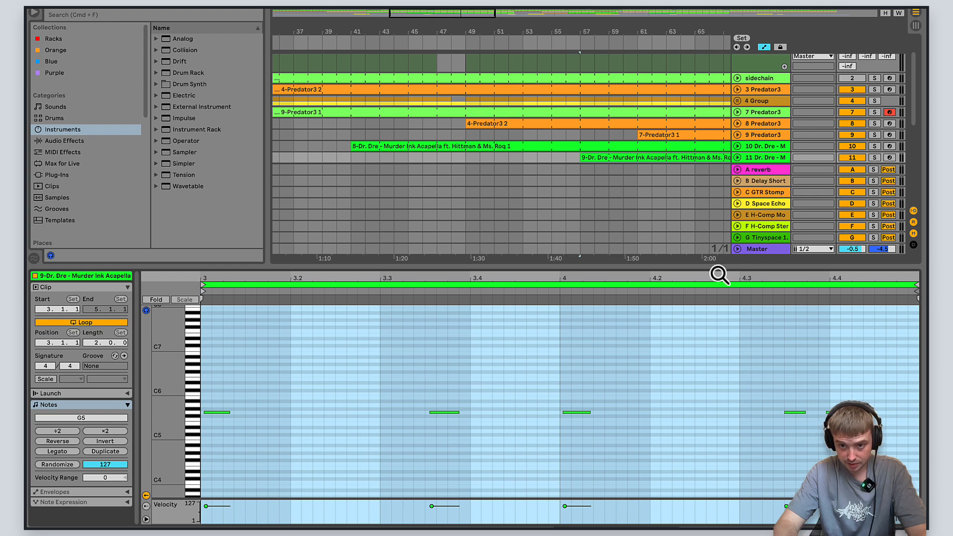
drag(719, 274, 719, 354)
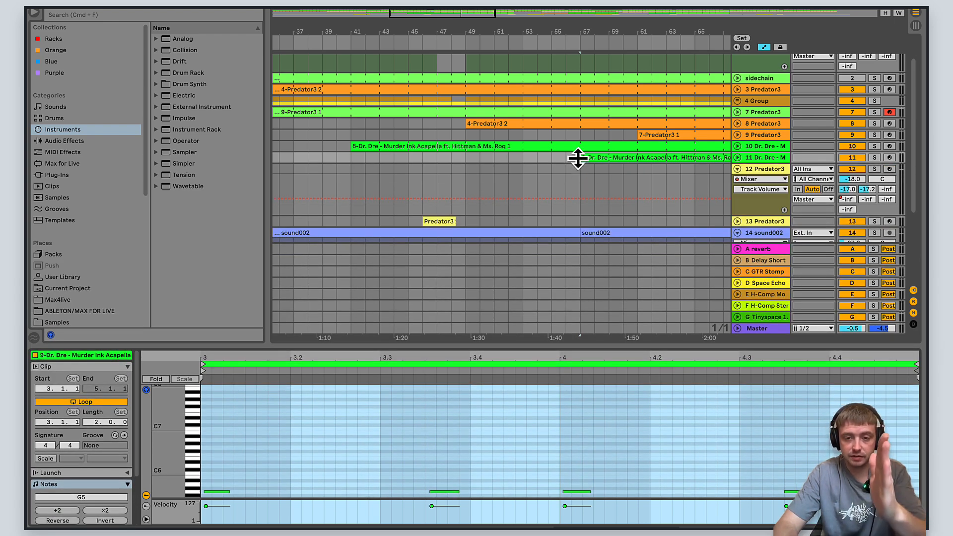
- Inspect the device chain of the 11 Dr. Dre track, including the sliced acapella sampler, Echo and EQ Eight
drag(722, 327, 578, 159)
click(564, 157)
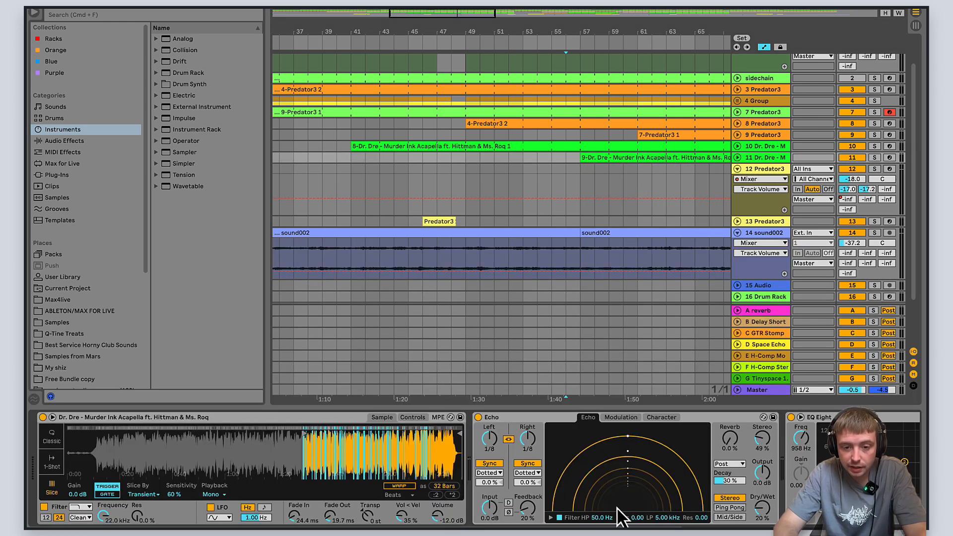
scroll(653, 490, right, 5)
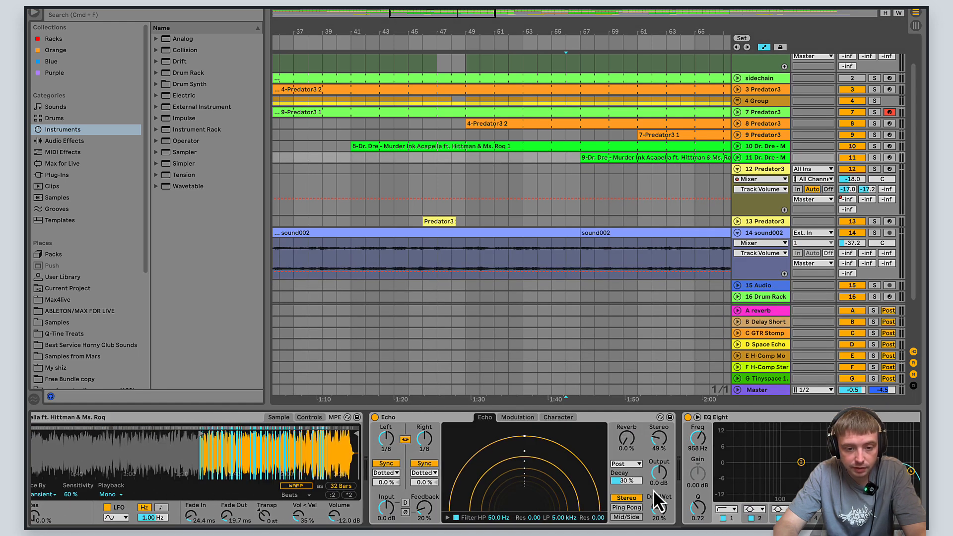
scroll(653, 491, left, 5)
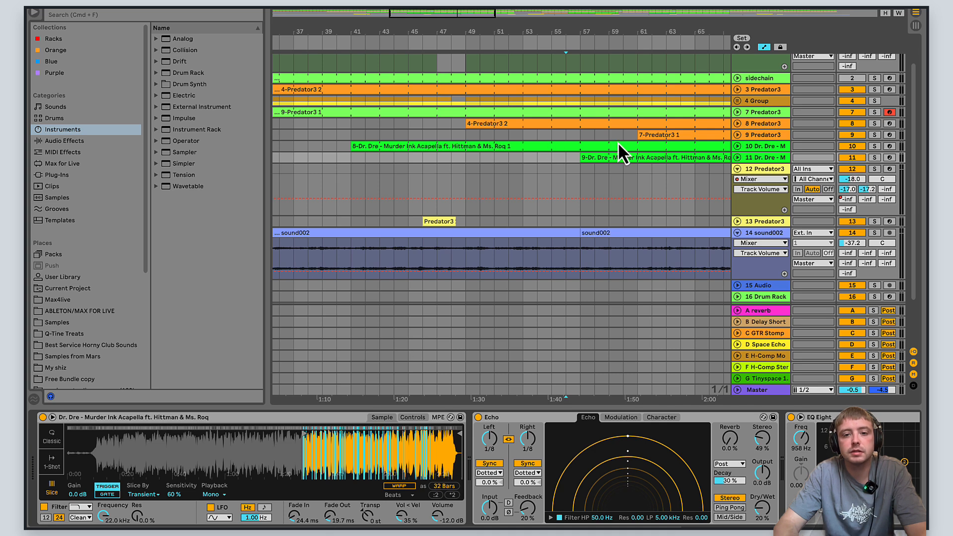
- Play the arrangement from about bar 55 through the entries of the second acapella and 7-Predator3 1 clips
click(551, 157)
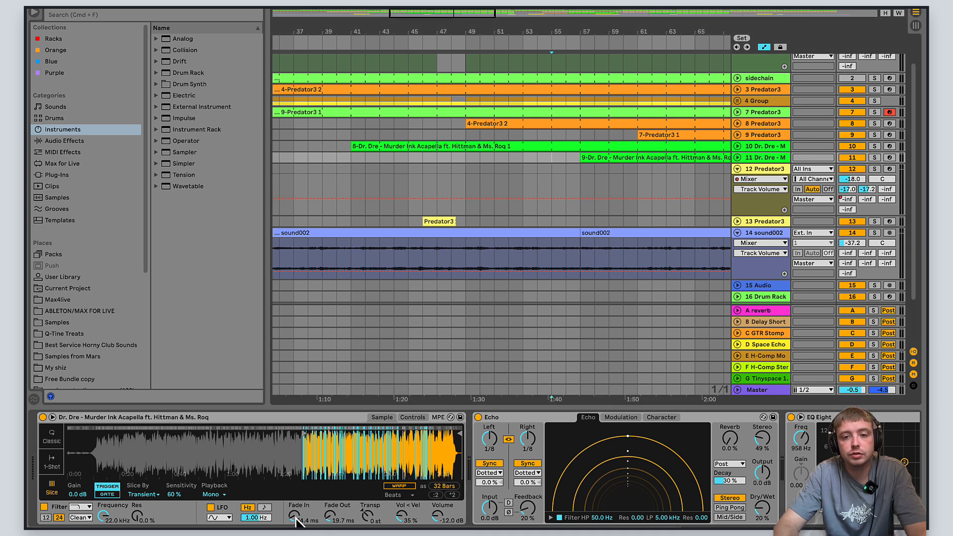
key(space)
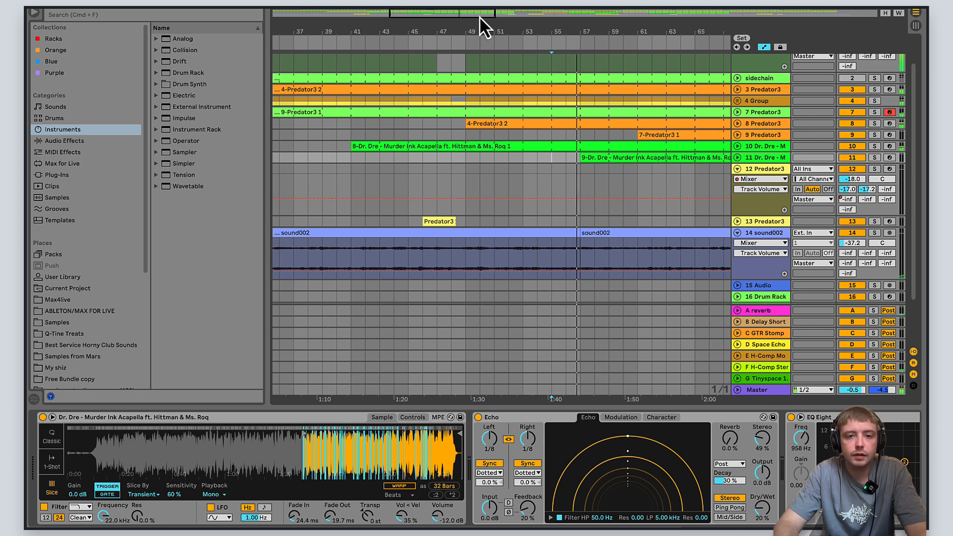
drag(480, 13, 480, 12)
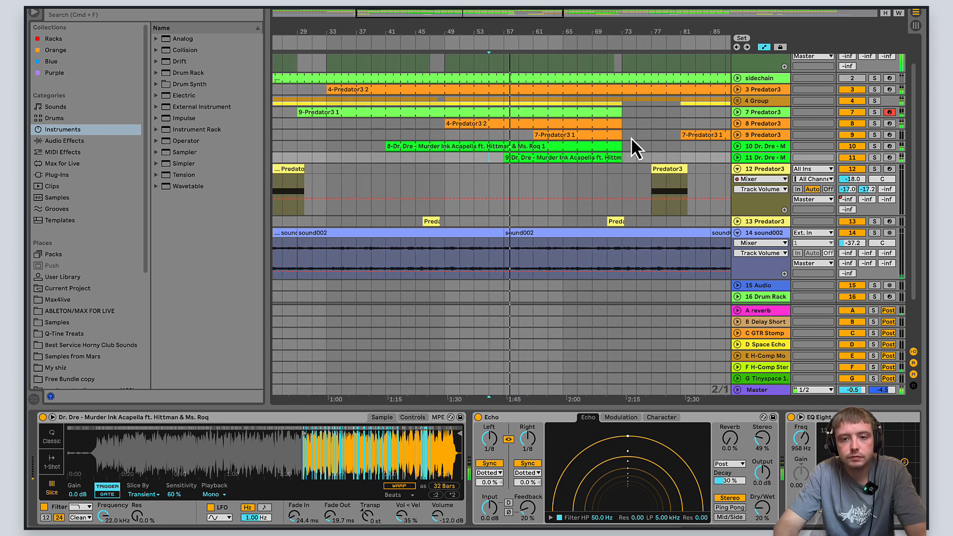
scroll(646, 151, up, 2)
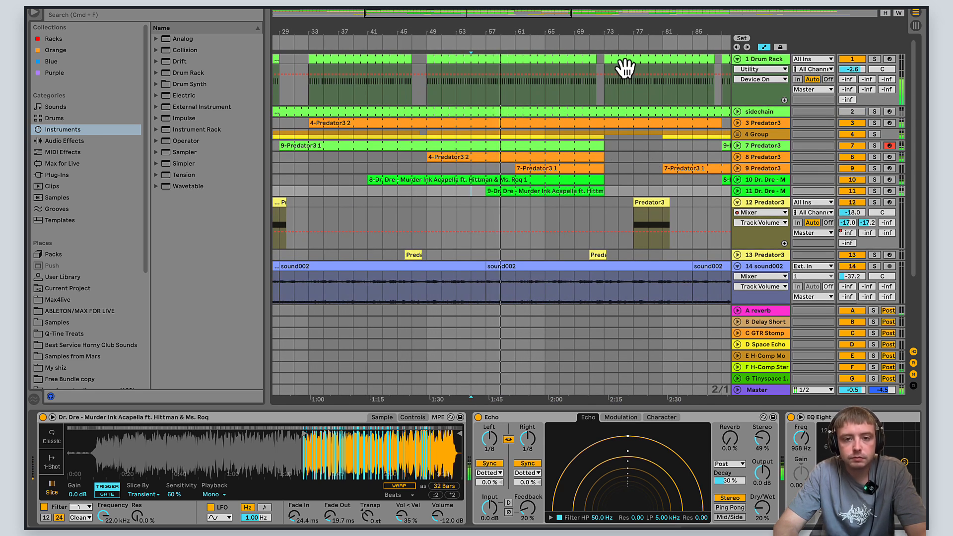
drag(561, 18, 639, 19)
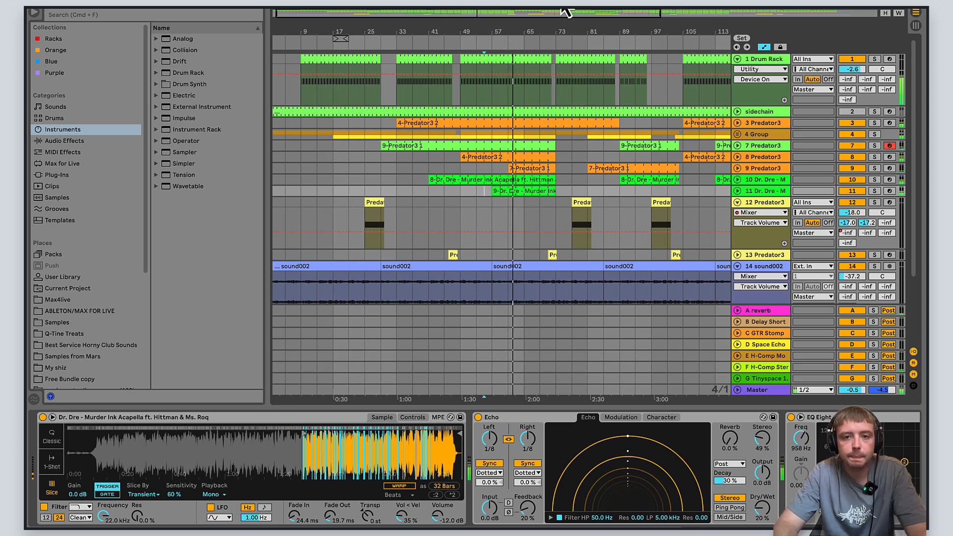
drag(565, 15, 567, 16)
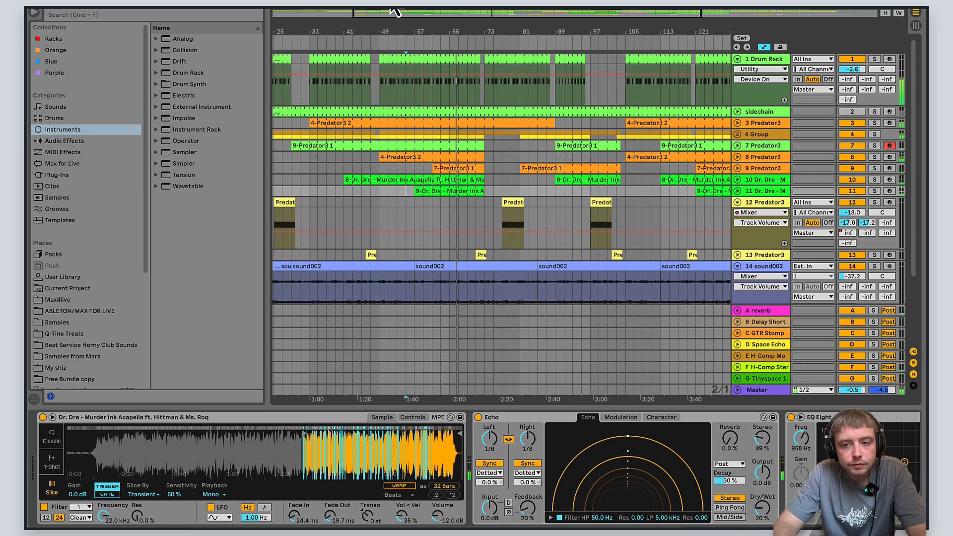
- Solo the 9 Predator3 track, expand the 9 and 8 Predator3 tracks, and set the playback position to about bar 62
click(875, 167)
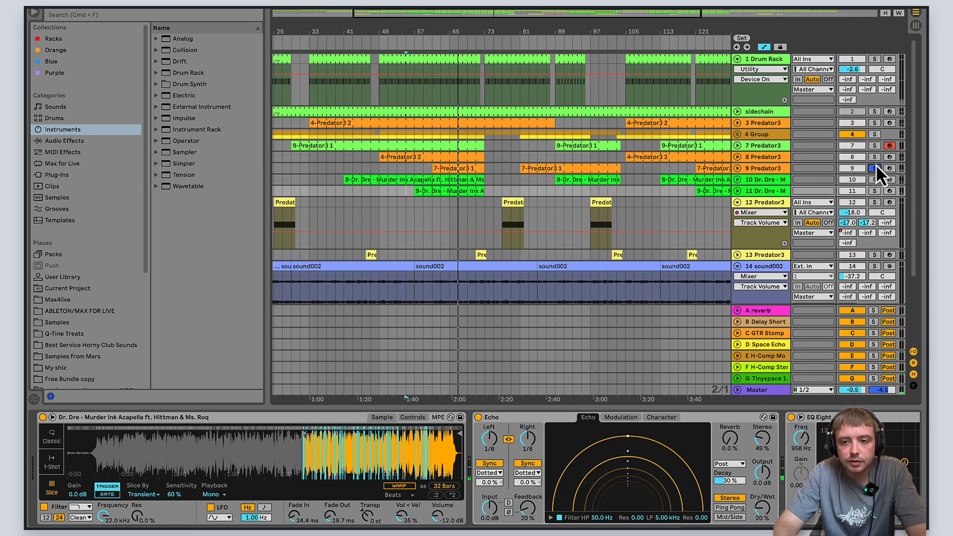
click(737, 167)
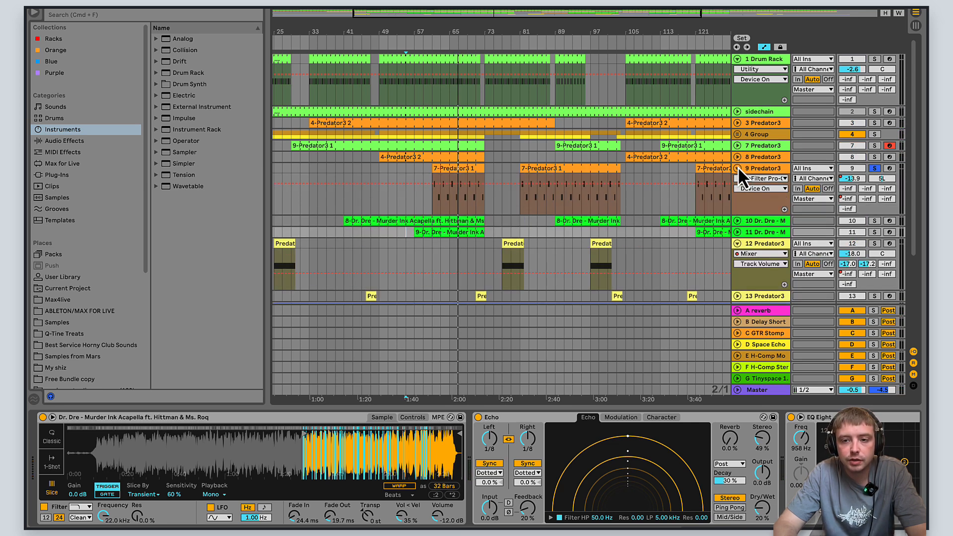
click(738, 157)
click(441, 171)
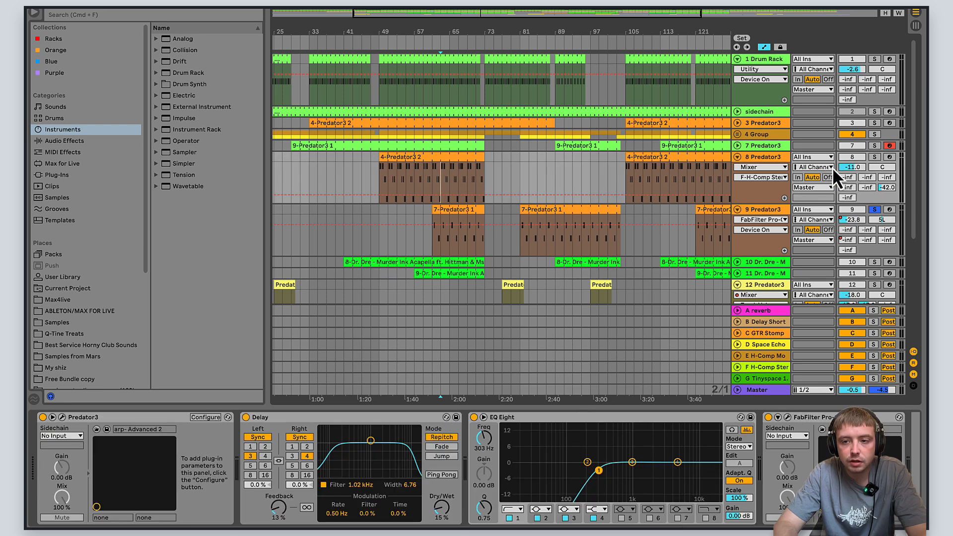
- Audition the 8 and 7 Predator3 tracks in solo, and clear the solos to hear the full mix
click(874, 157)
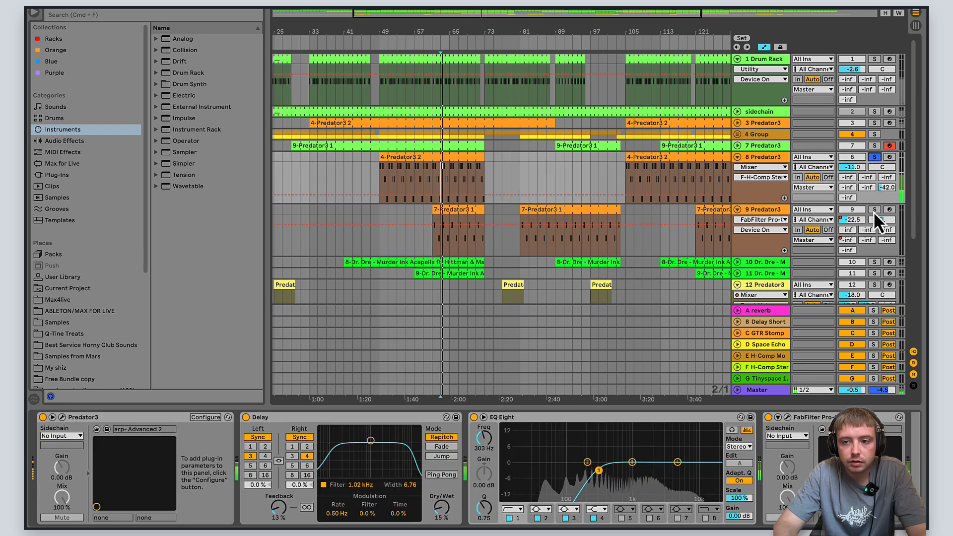
click(873, 146)
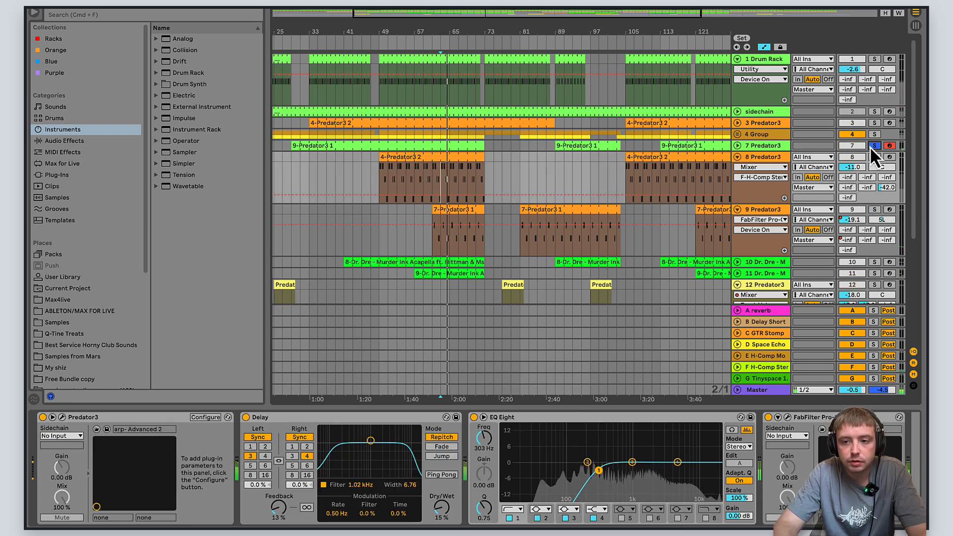
click(873, 209)
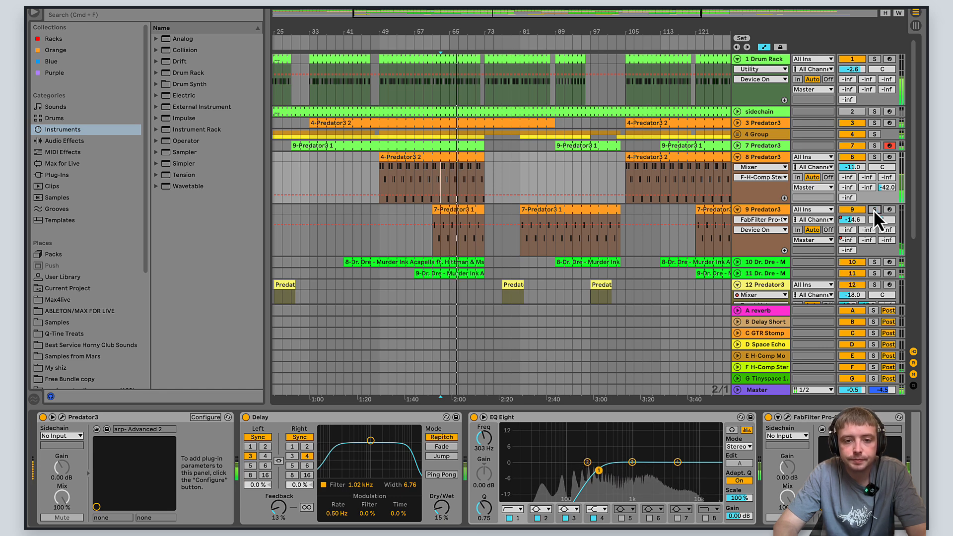
click(873, 209)
- Examine the notes of the 7-Predator3 1 clip on track 9, and open its Predator3 synth to inspect the patch before closing it
double_click(462, 214)
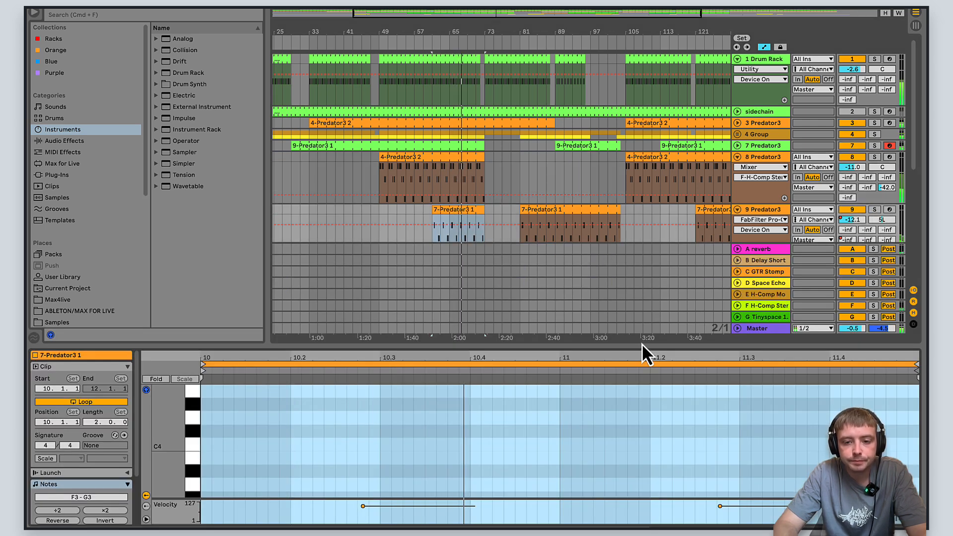
mouse_move(634, 344)
mouse_down()
mouse_move(654, 228)
mouse_move(653, 323)
mouse_move(640, 236)
mouse_up()
click(755, 78)
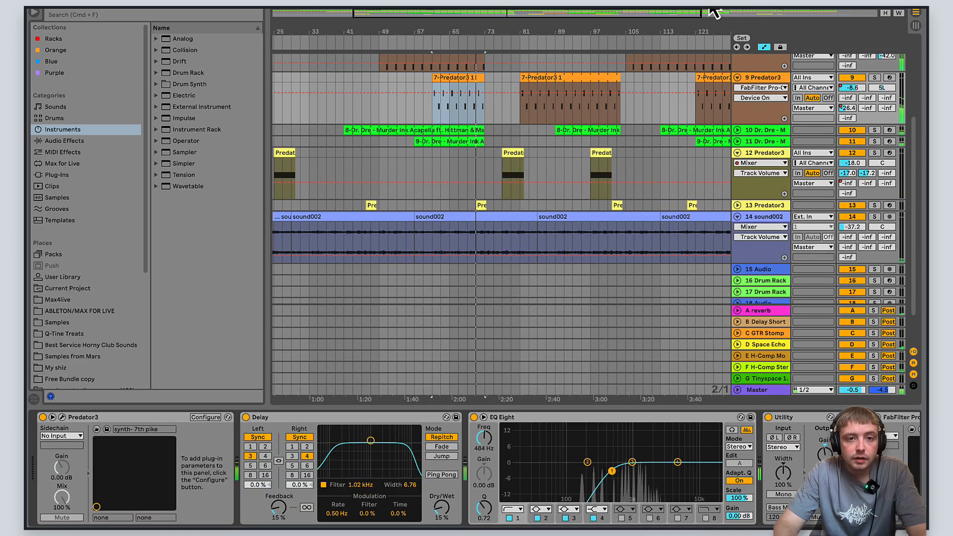
click(62, 417)
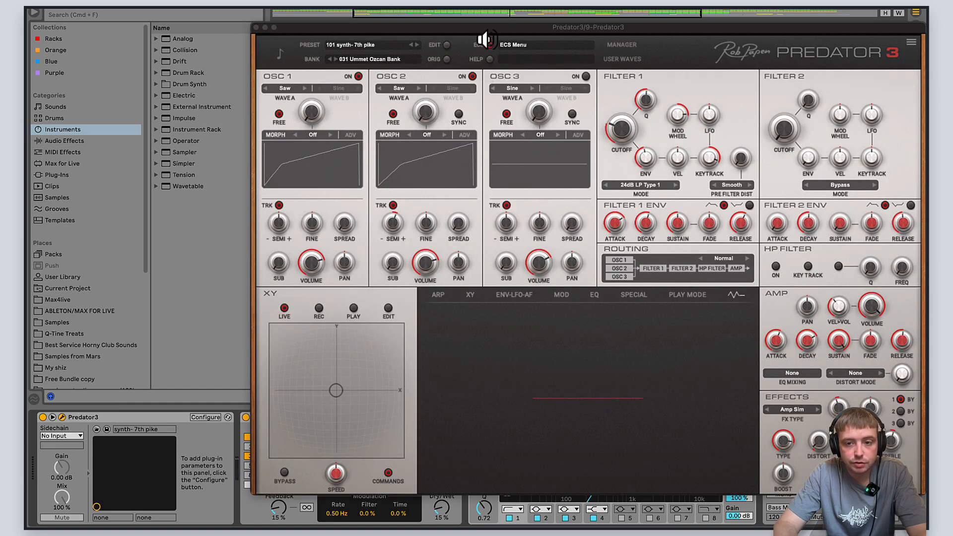
drag(470, 27, 385, 100)
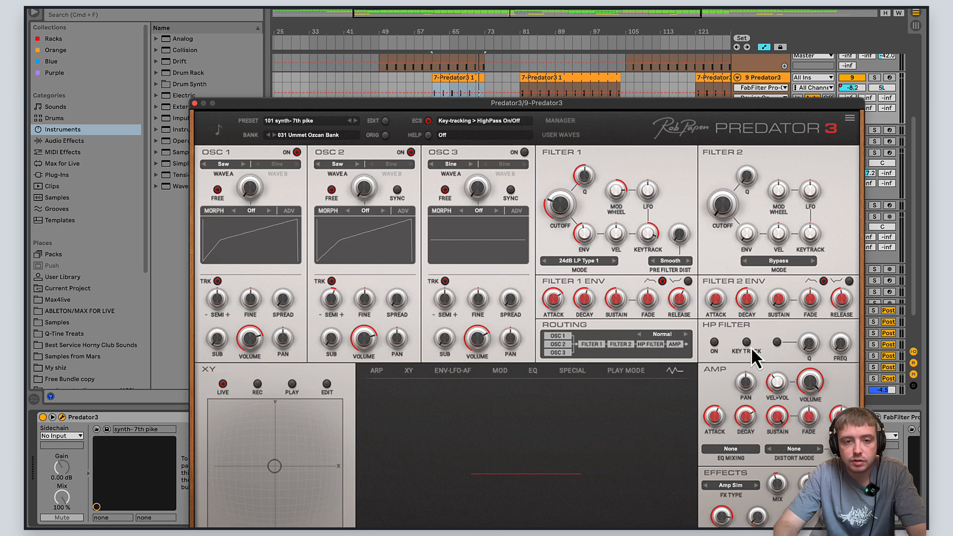
click(195, 103)
double_click(467, 149)
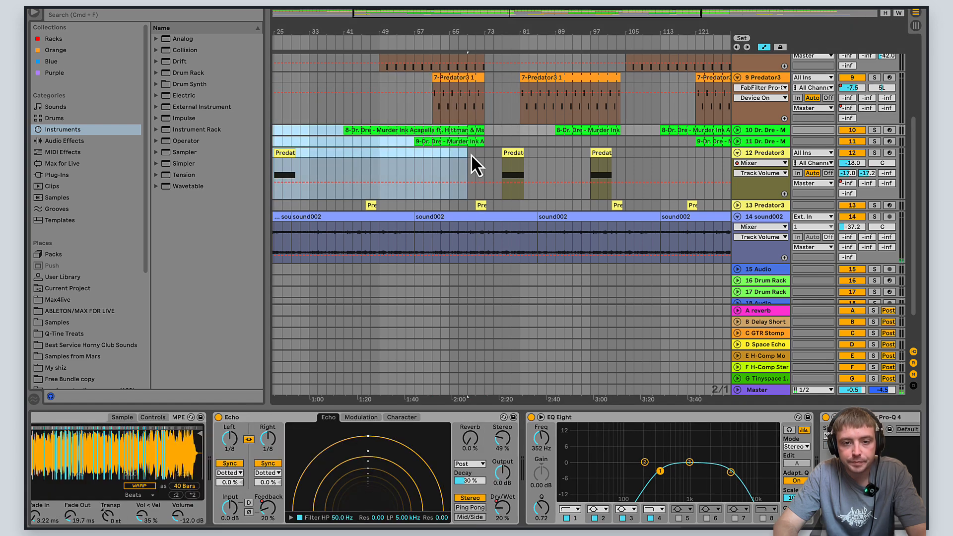
click(466, 148)
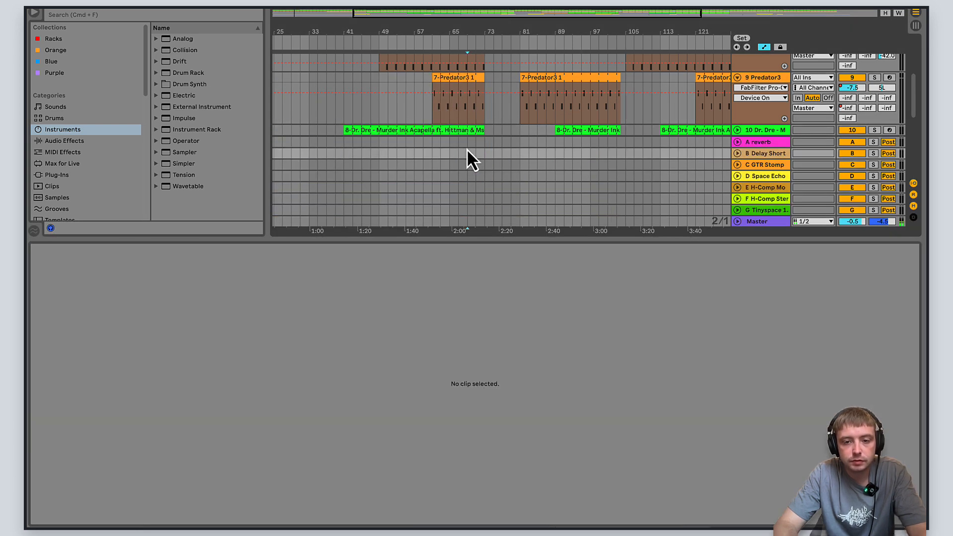
drag(600, 241, 606, 447)
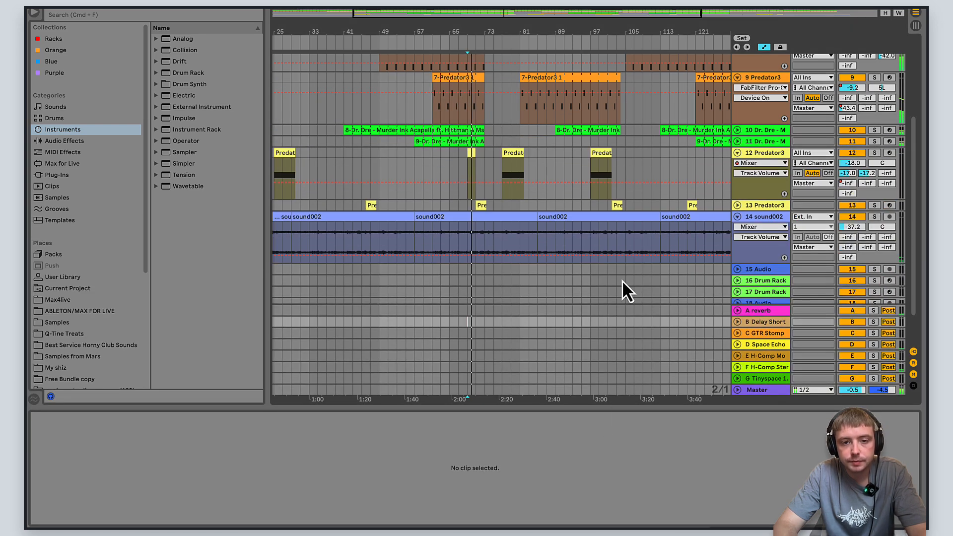
click(470, 154)
key(Delete)
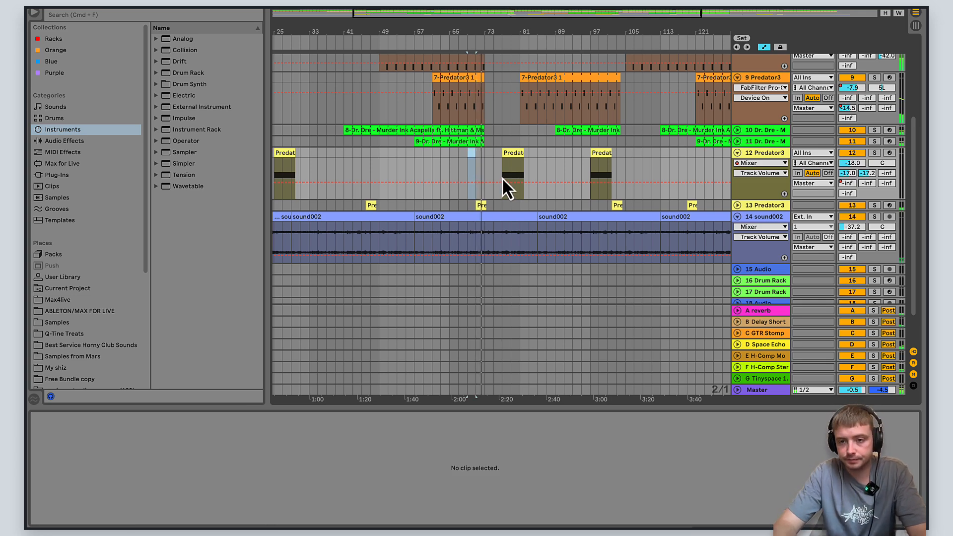
- Collapse the 12 Predator3, 1 Drum Rack, 8 Predator3 and 9 Predator3 tracks
click(735, 155)
scroll(734, 156, up, 5)
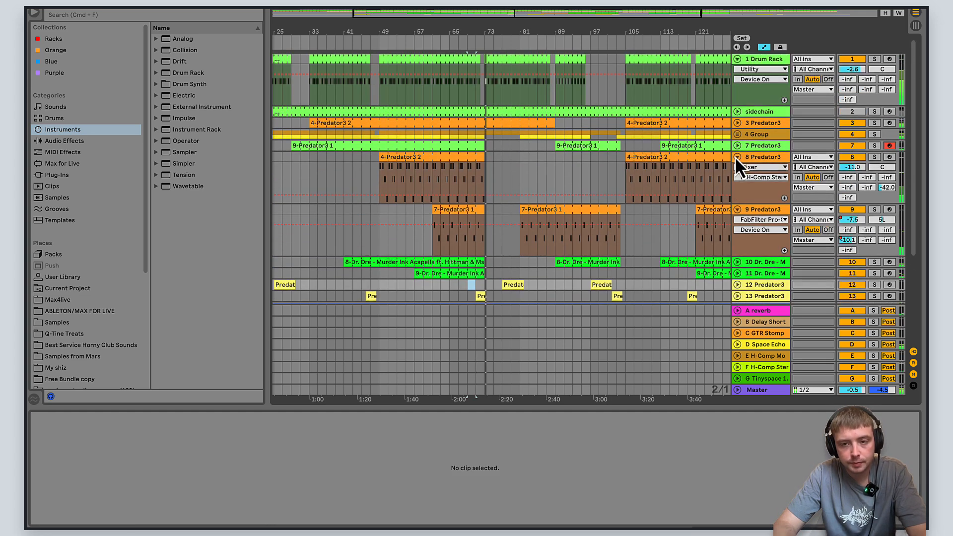
click(736, 57)
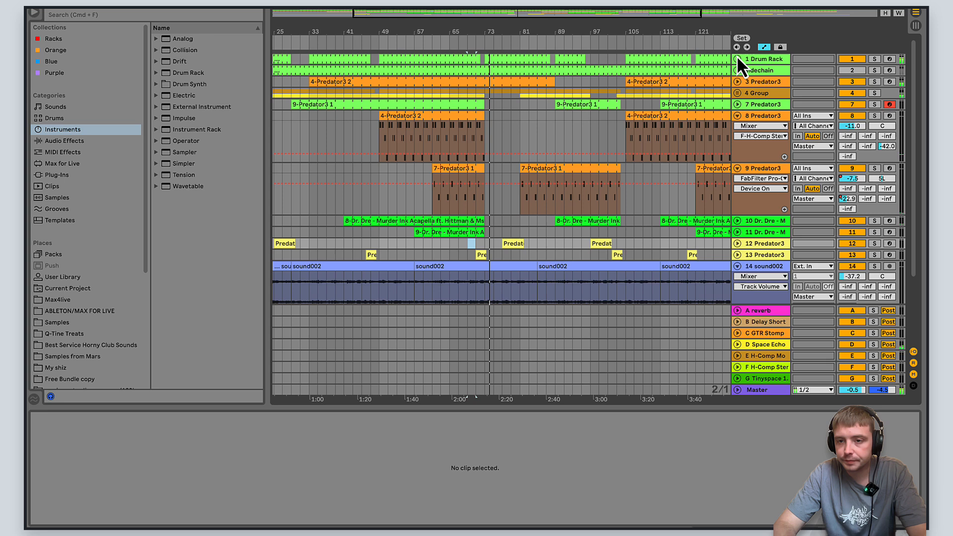
click(737, 117)
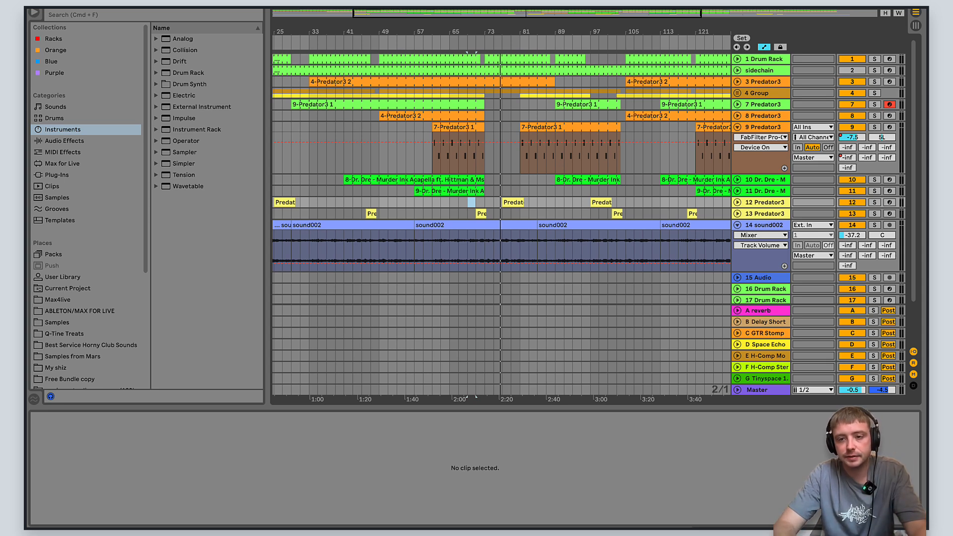
click(737, 127)
- Play the arrangement from about bar 84
click(519, 115)
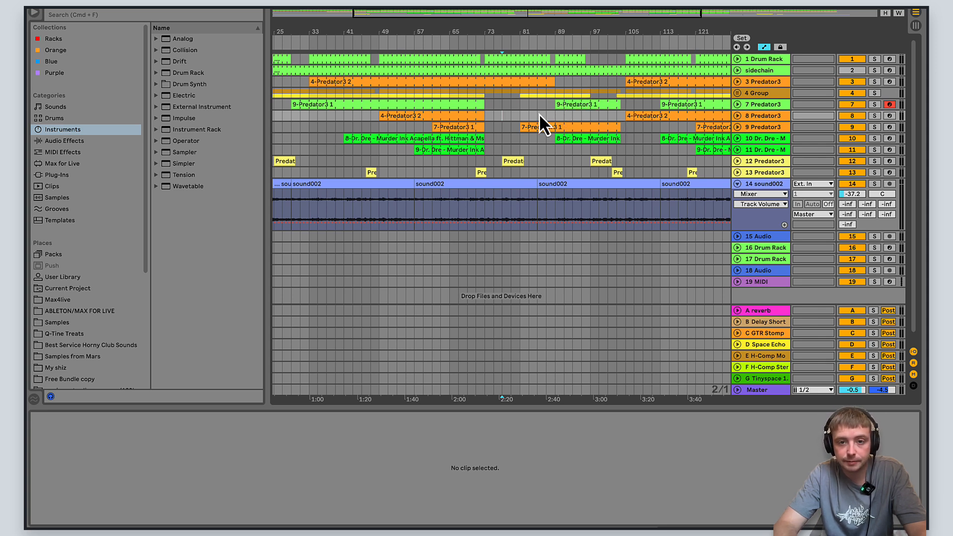
key(space)
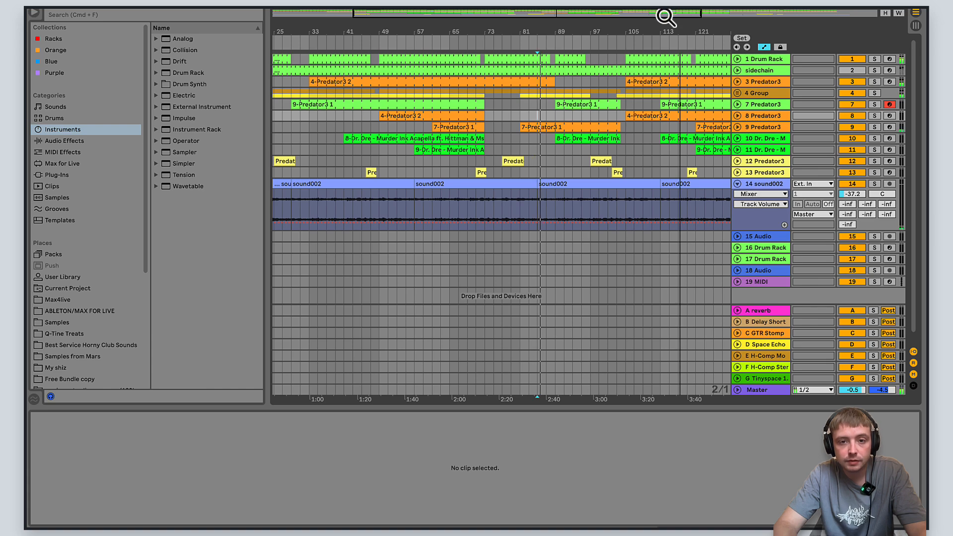
drag(663, 17, 666, 18)
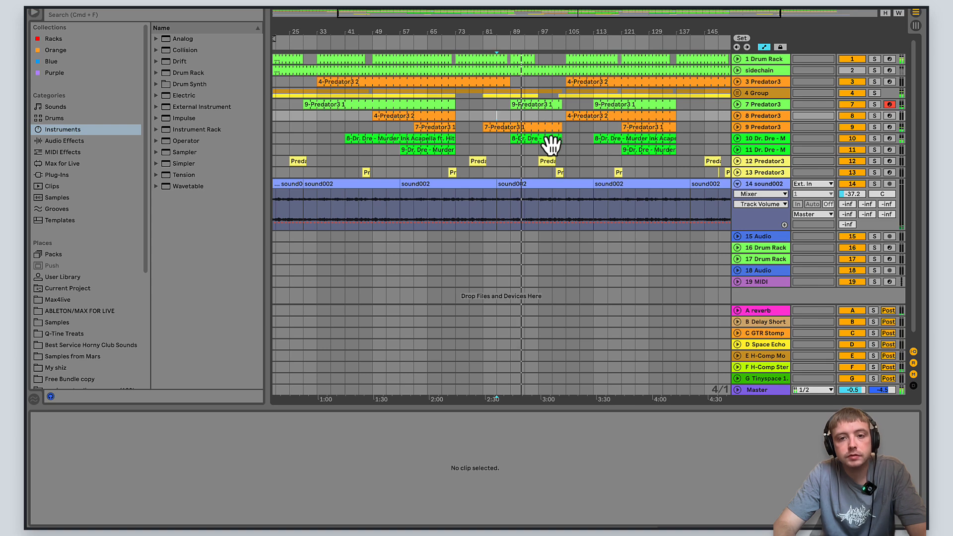
- Expand the 4 Group and its 6 Distorted Kit track, and examine the clap and snare fill notes around bar 103
click(738, 93)
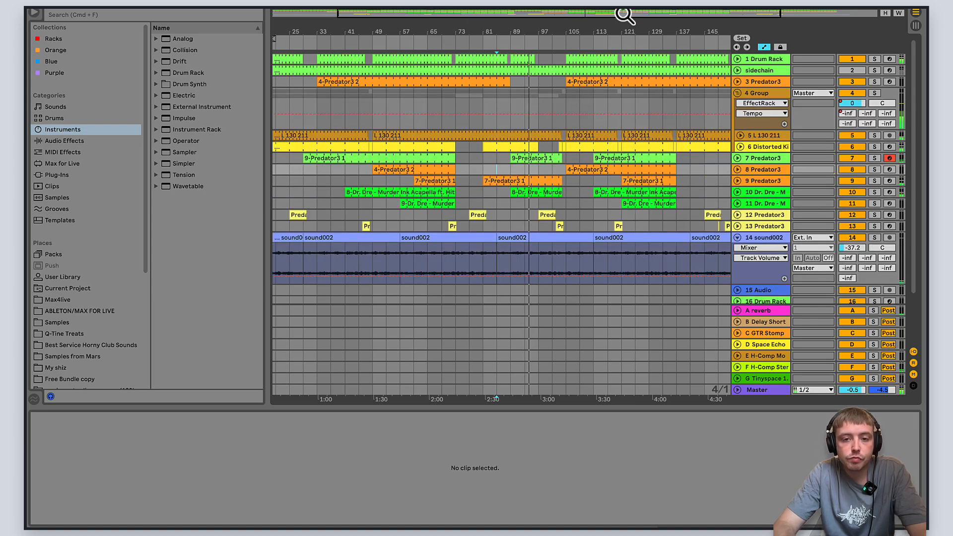
drag(625, 15, 624, 21)
click(740, 147)
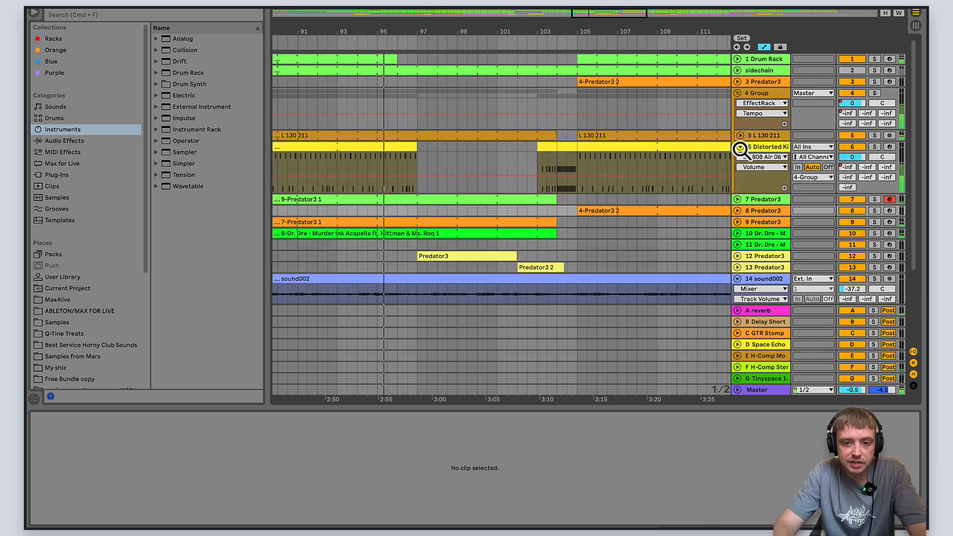
click(564, 151)
drag(606, 415, 458, 17)
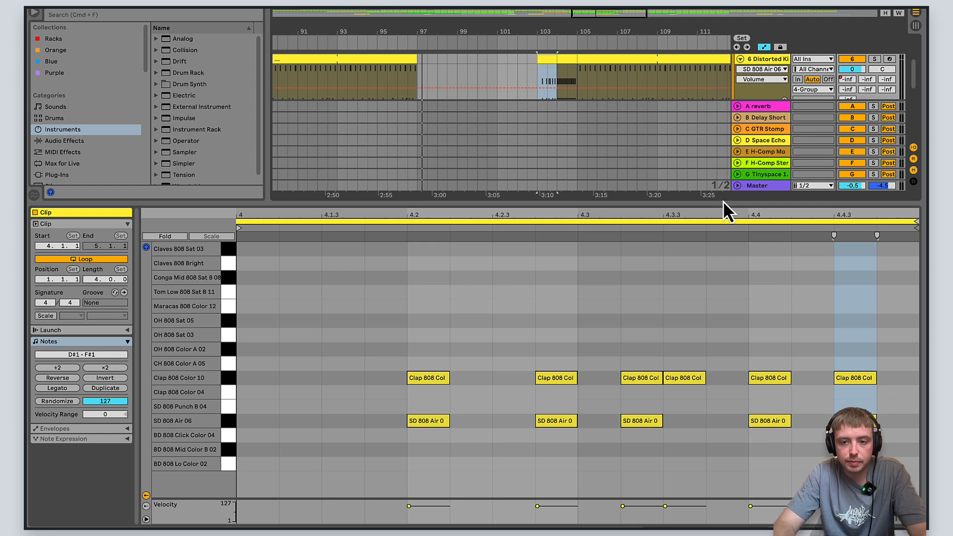
drag(722, 205, 708, 322)
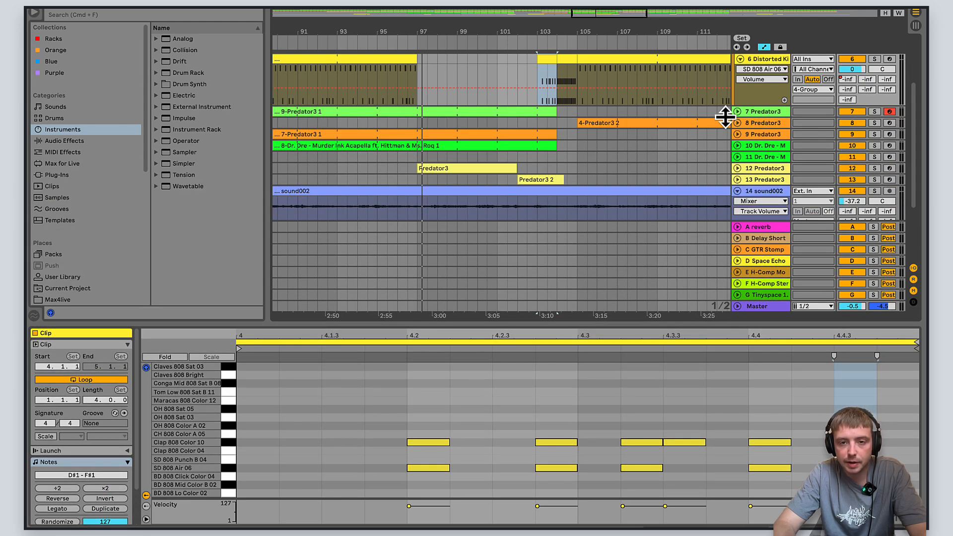
scroll(725, 117, up, 3)
click(740, 124)
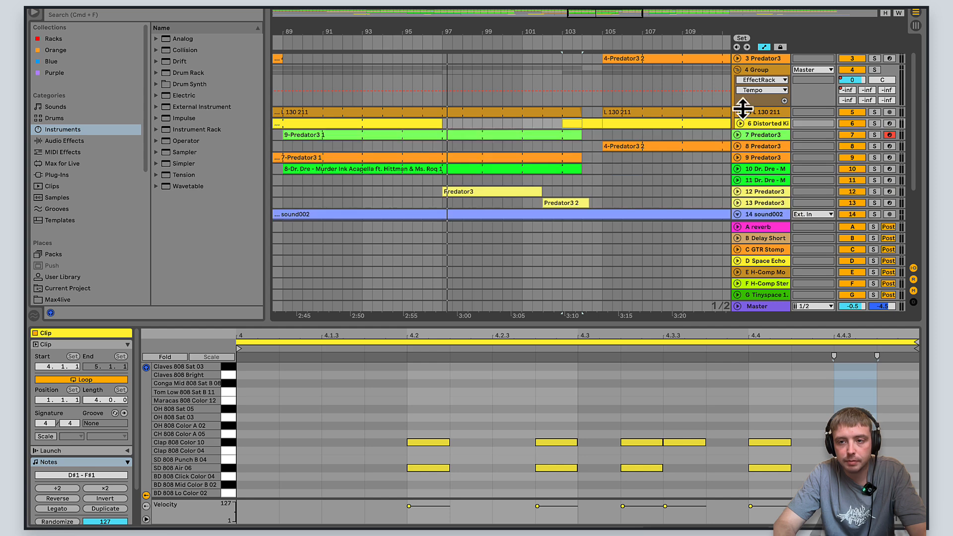
drag(862, 327, 859, 397)
- Check the contents of the 12 Predator3 track, and play the arrangement from about bar 95
drag(409, 192, 728, 389)
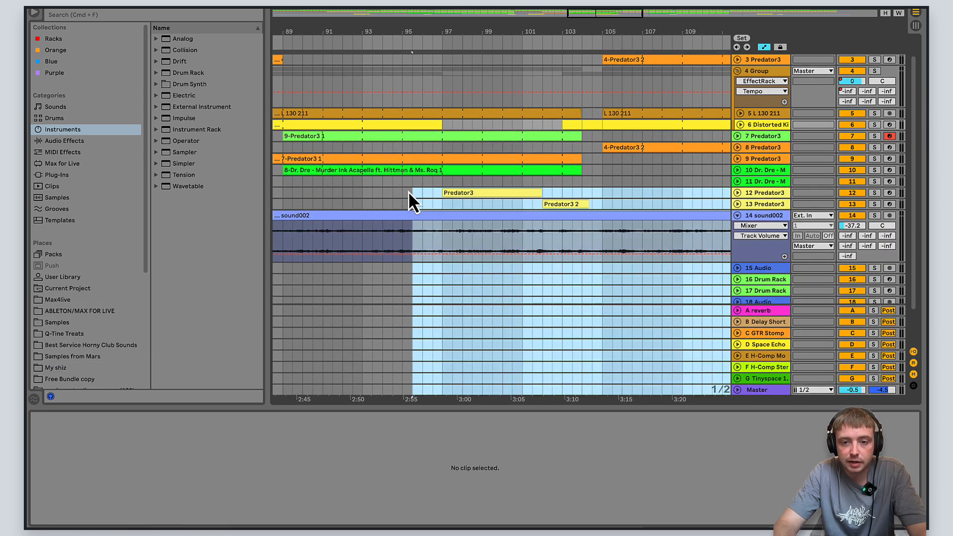
click(408, 196)
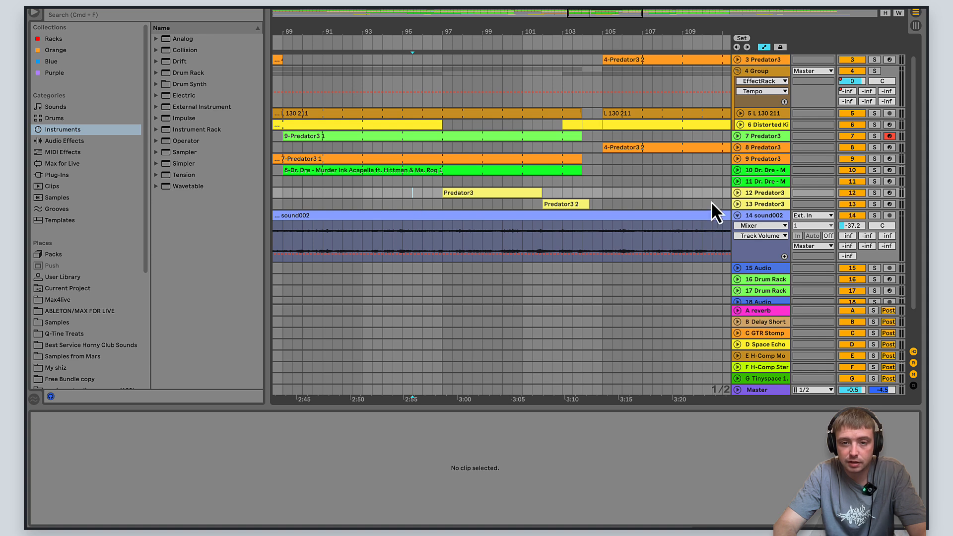
click(738, 192)
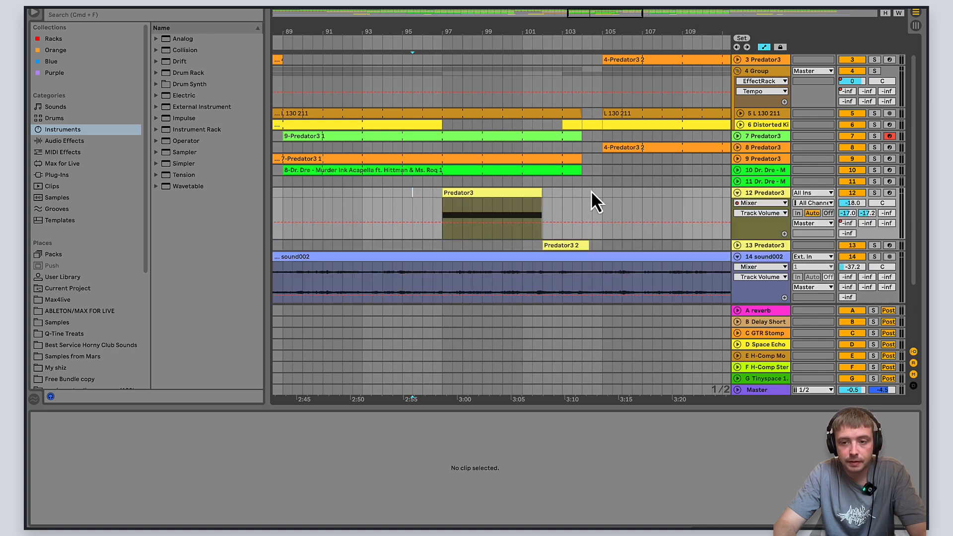
click(738, 192)
click(739, 204)
click(740, 207)
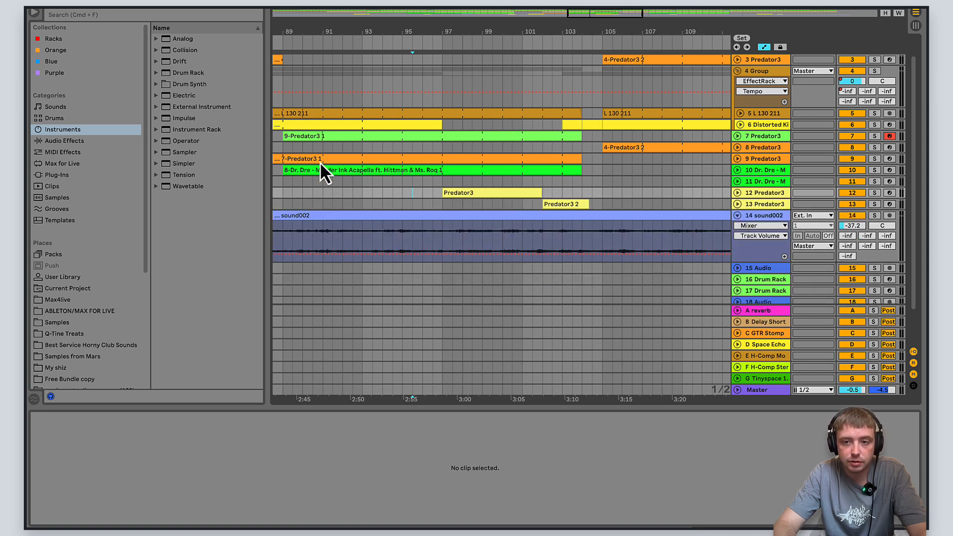
key(space)
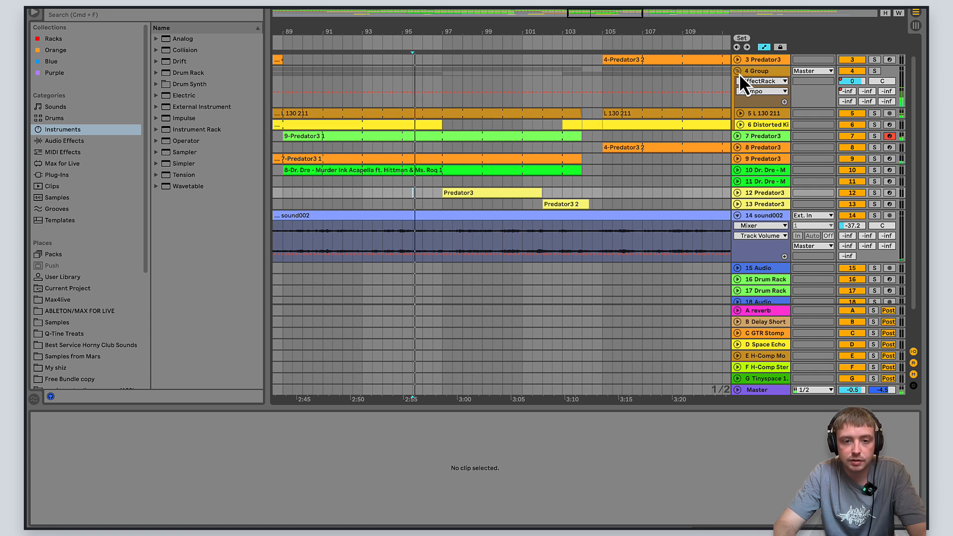
drag(587, 14, 453, 14)
drag(455, 17, 632, 15)
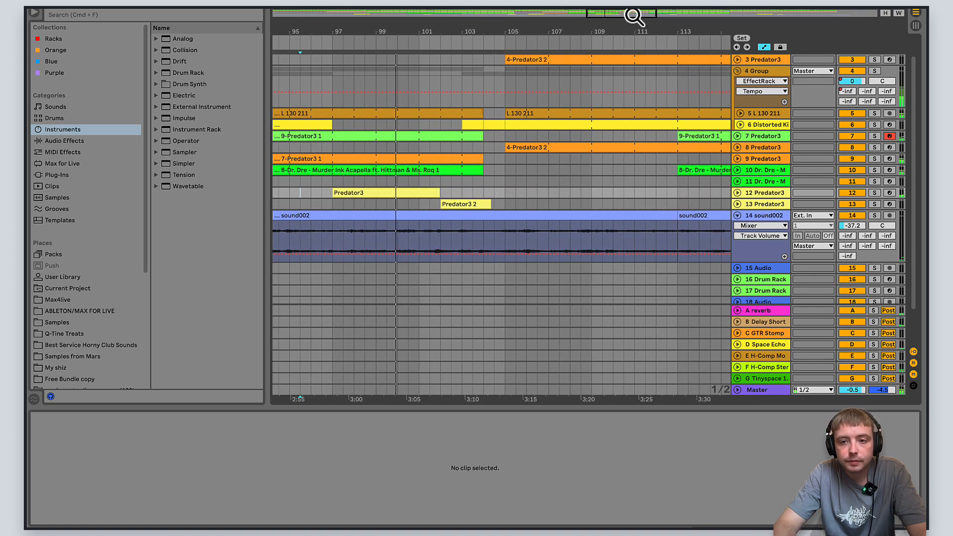
- Expand the 7 Predator3 and 6 Distorted Kit tracks during playback, and examine their notes and drum fill leading into bar 105
click(737, 136)
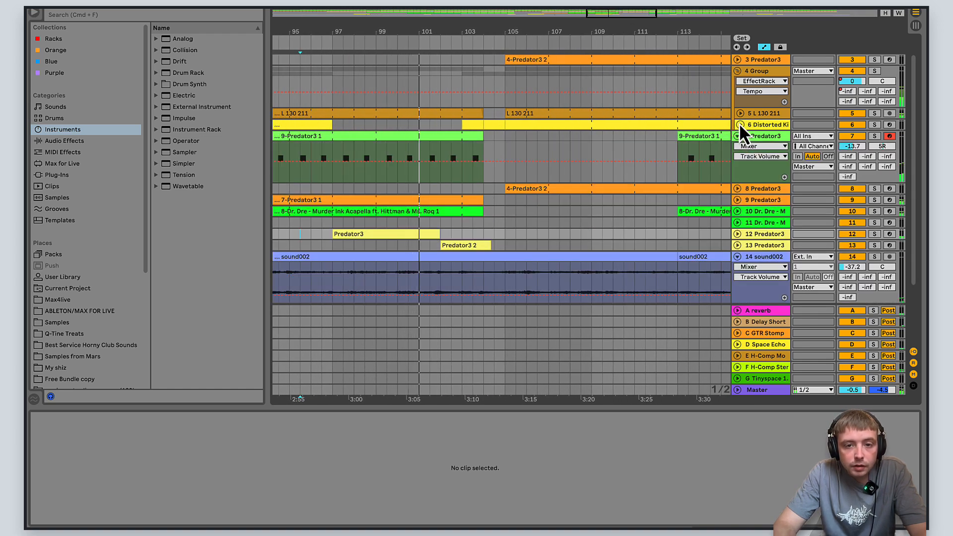
click(740, 124)
click(740, 124)
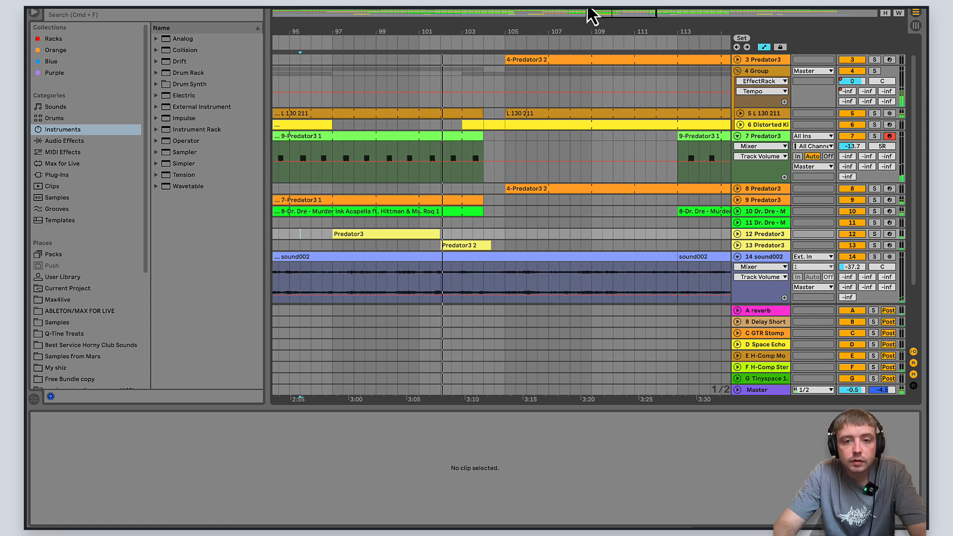
drag(600, 15, 603, 16)
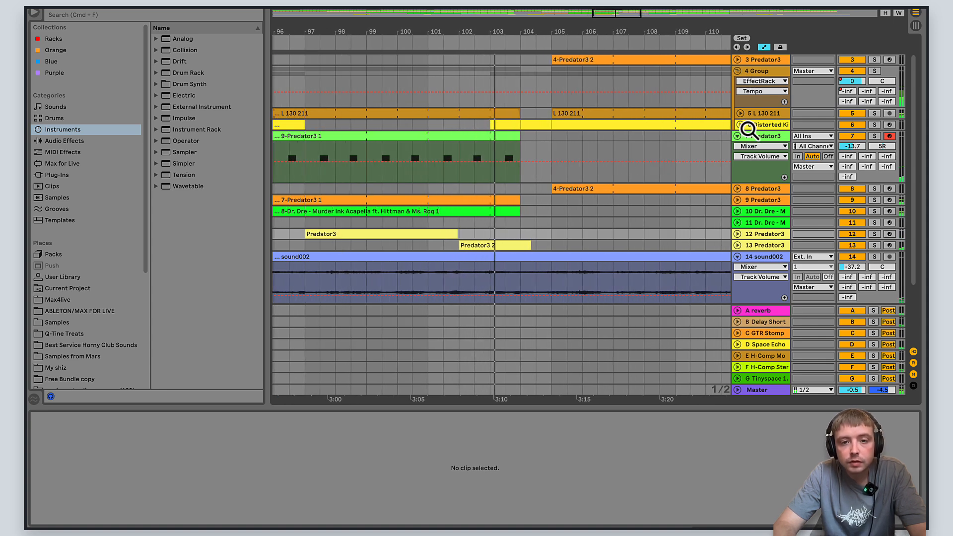
click(740, 125)
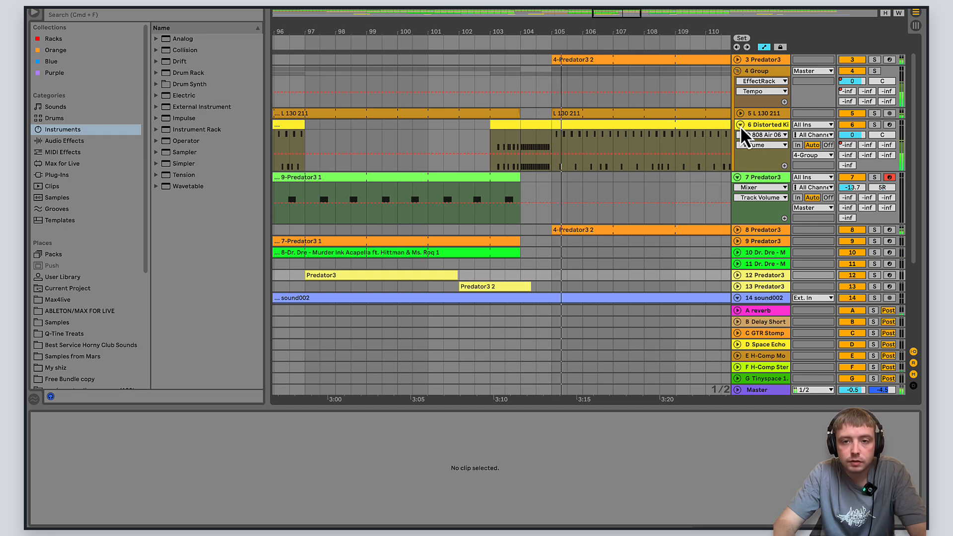
drag(617, 16, 632, 14)
click(616, 142)
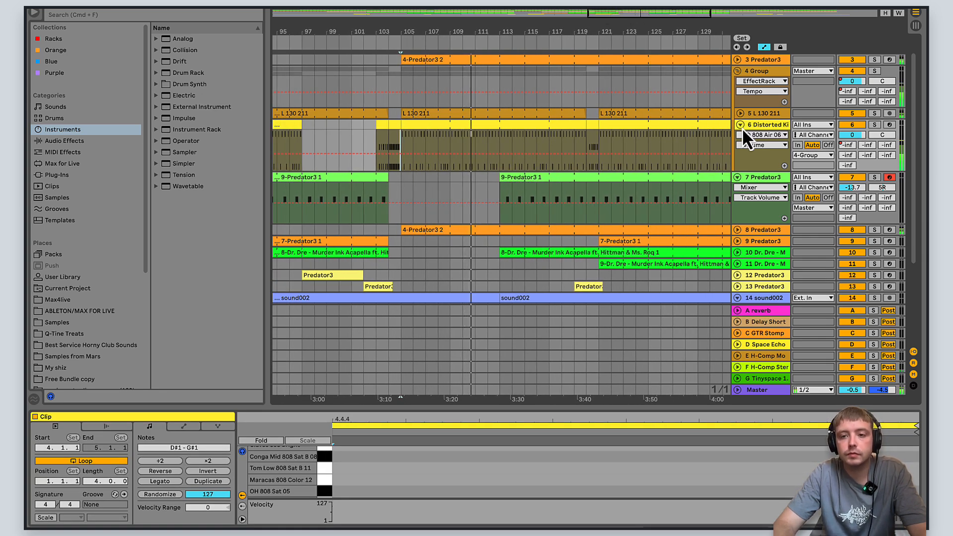
- Collapse the 4 Group and 7 Predator3 tracks, and expand 13 Predator3 to view its clips across the whole arrangement
click(737, 71)
click(737, 84)
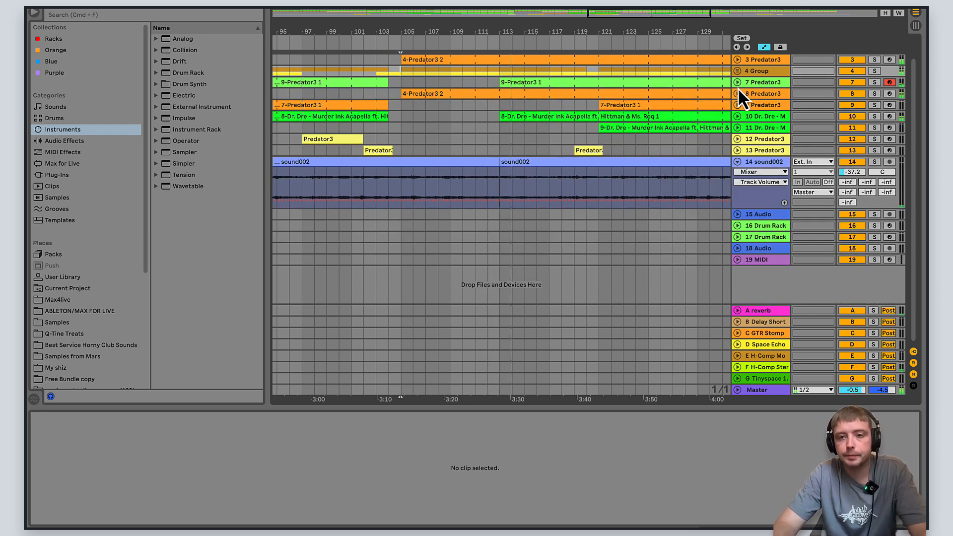
drag(668, 13, 668, 16)
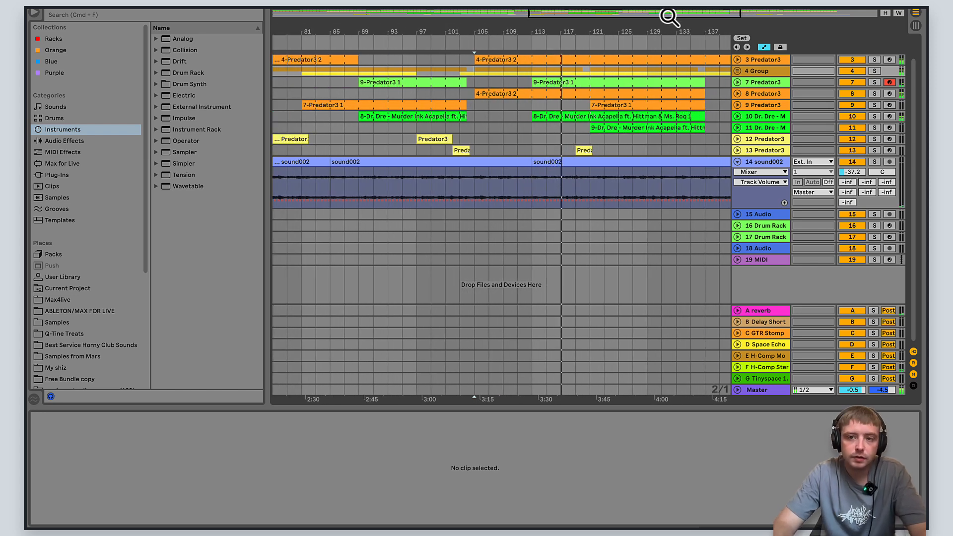
drag(669, 15, 681, 16)
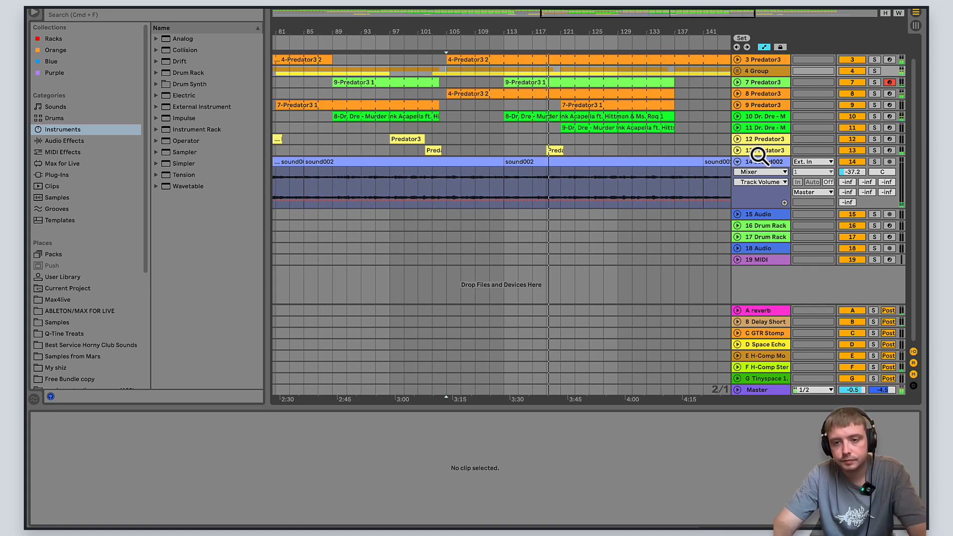
click(737, 151)
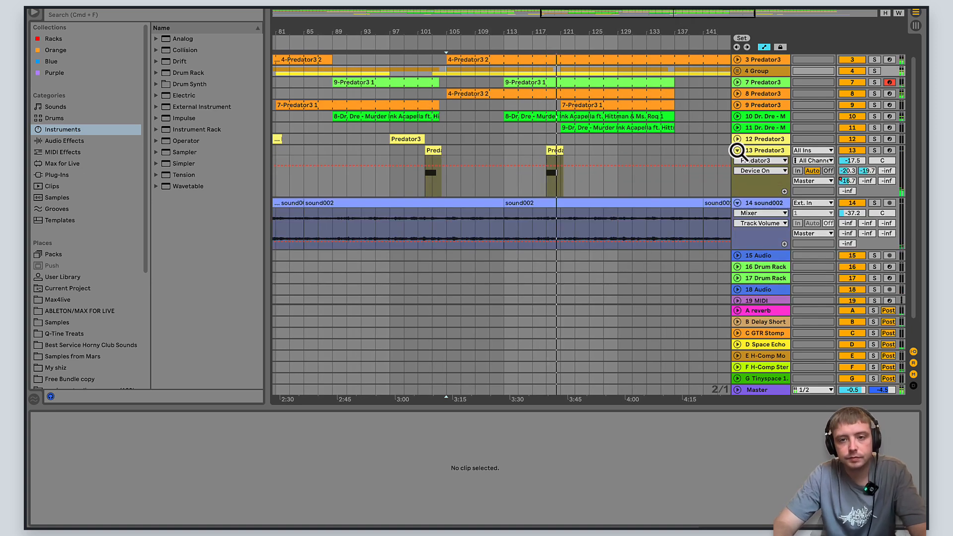
drag(670, 13, 659, 15)
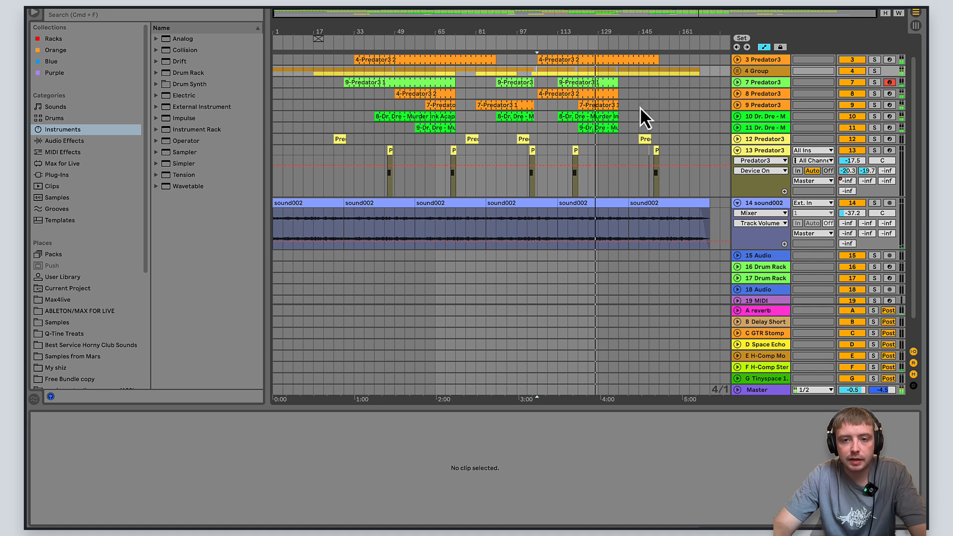
scroll(641, 100, up, 2)
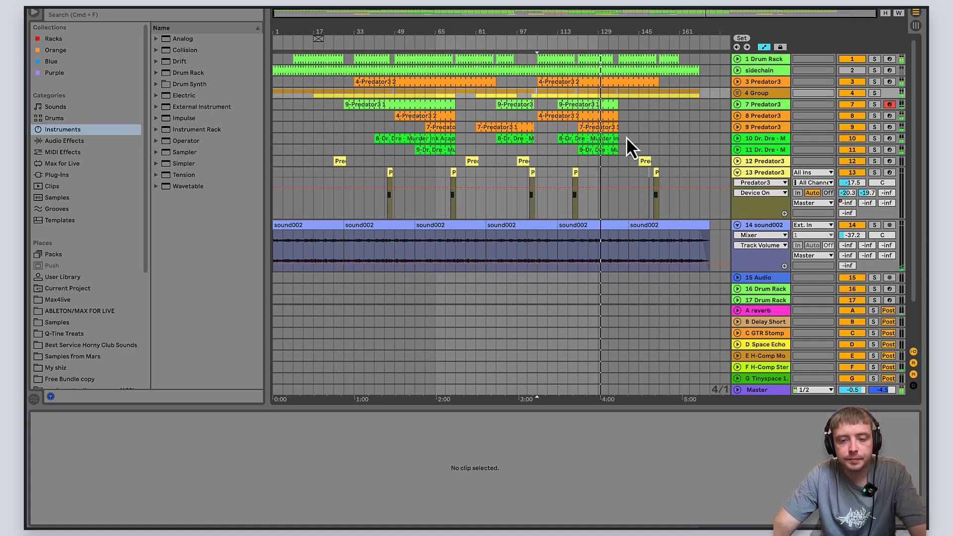
- Examine the track volume automation on 9 Predator3, and collapse the 9 and 13 Predator3 tracks
click(737, 127)
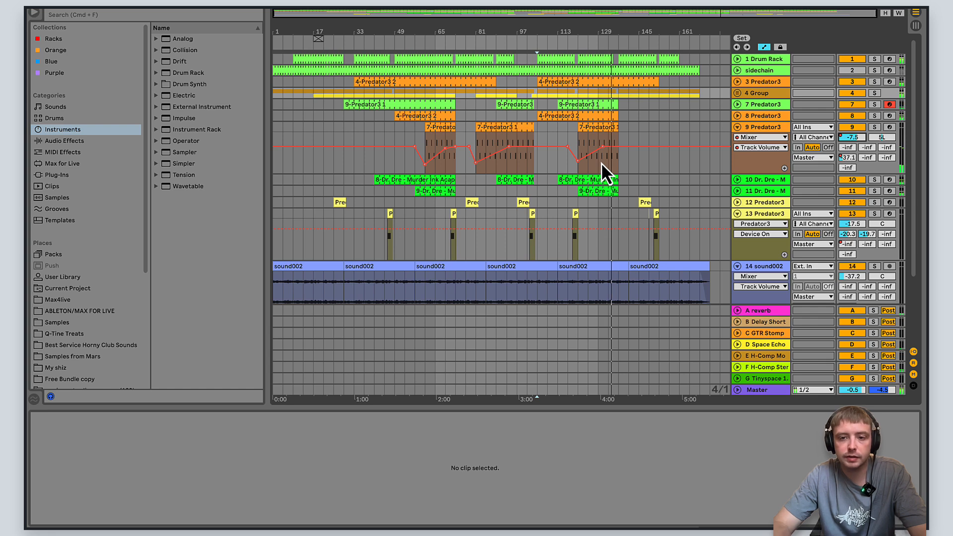
click(737, 127)
click(737, 127)
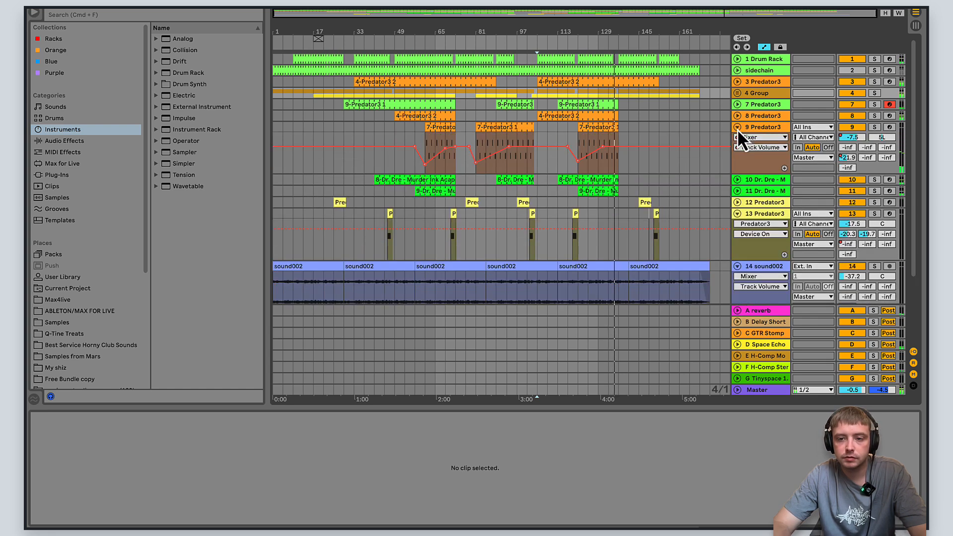
click(737, 128)
click(737, 171)
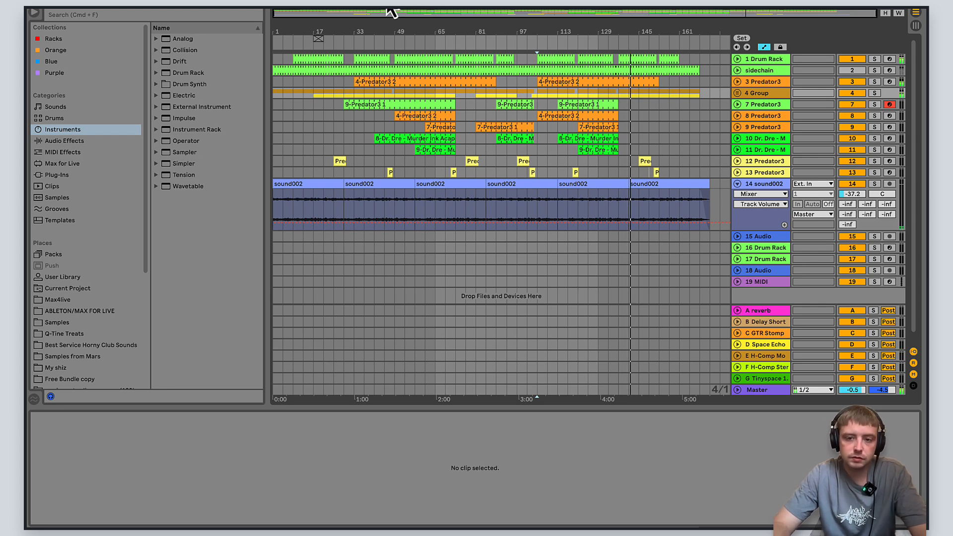
- Stop playback and delete the short Predator3 2 clip at bar 149 on the 13 Predator3 track
key(space)
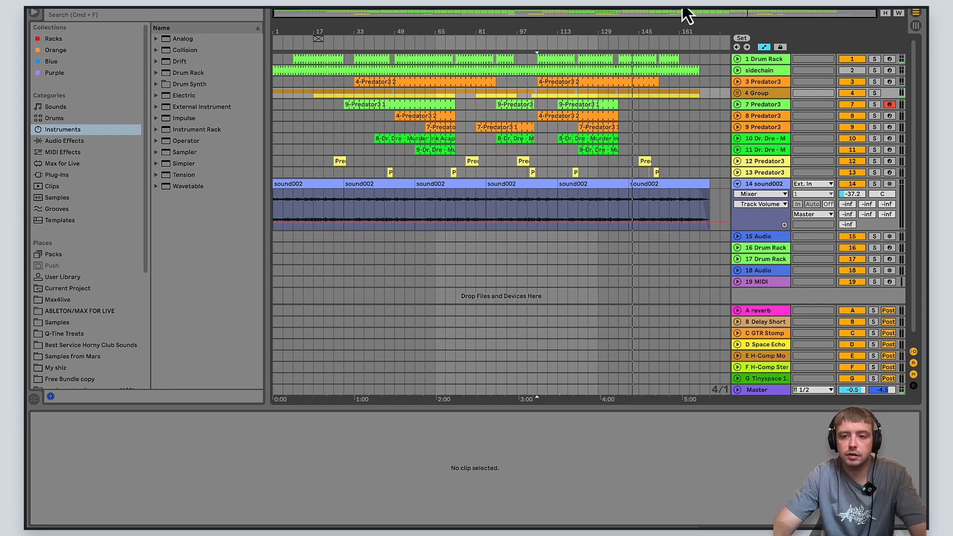
drag(684, 15, 684, 40)
drag(730, 17, 759, 15)
click(600, 174)
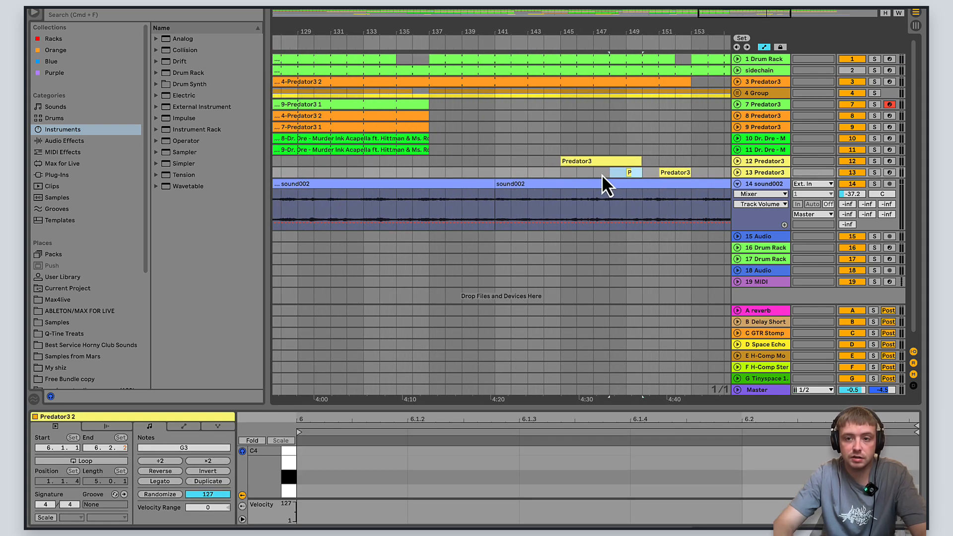
key(Delete)
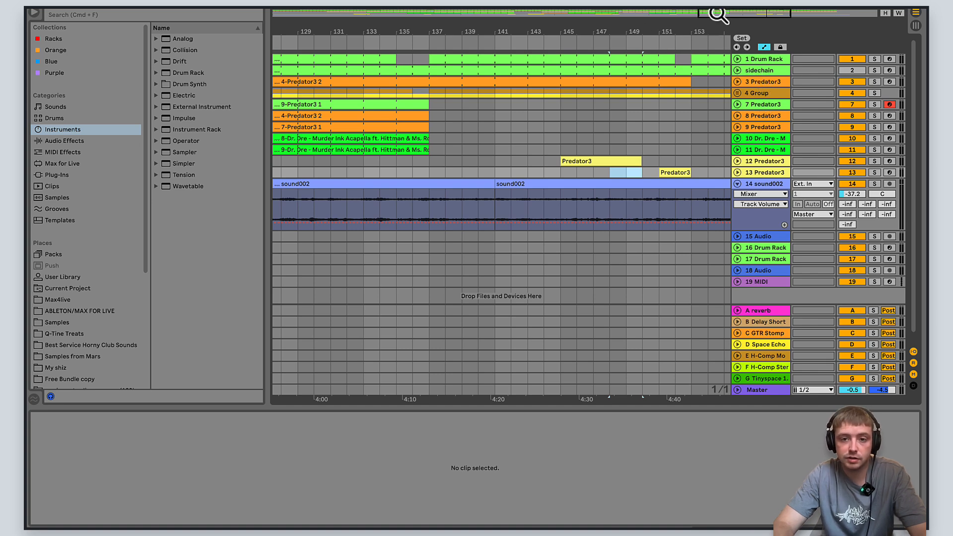
- Show the full arrangement and collapse the 14 sound002 track
drag(719, 15, 424, 14)
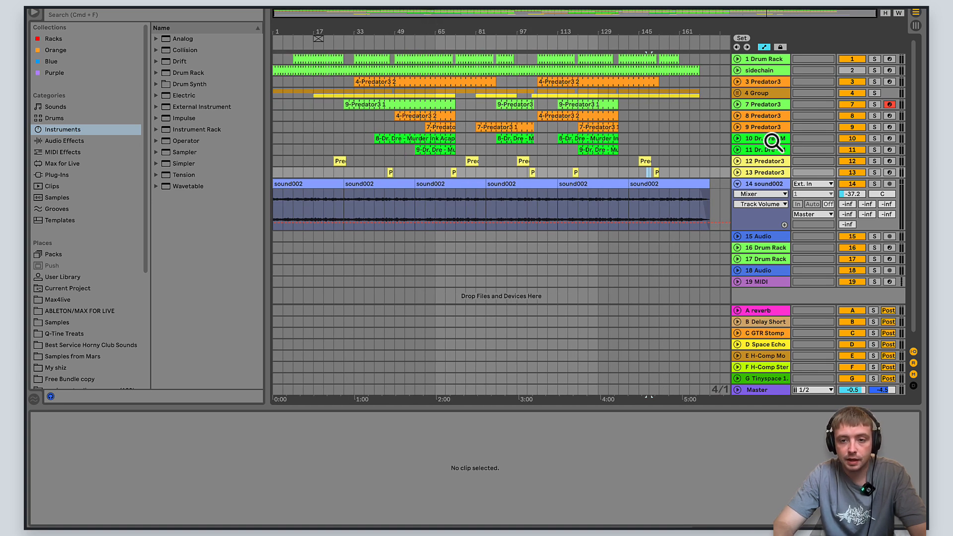
click(737, 173)
click(737, 173)
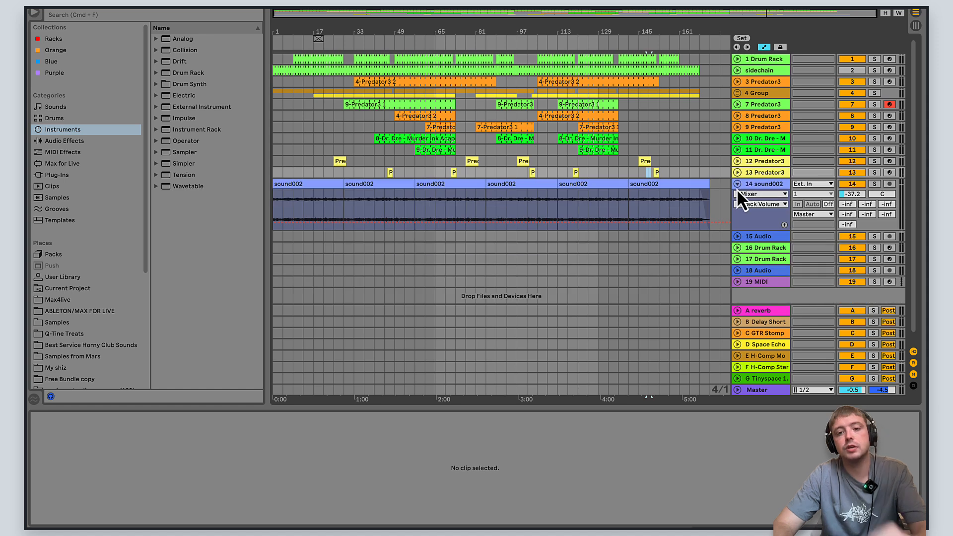
click(737, 184)
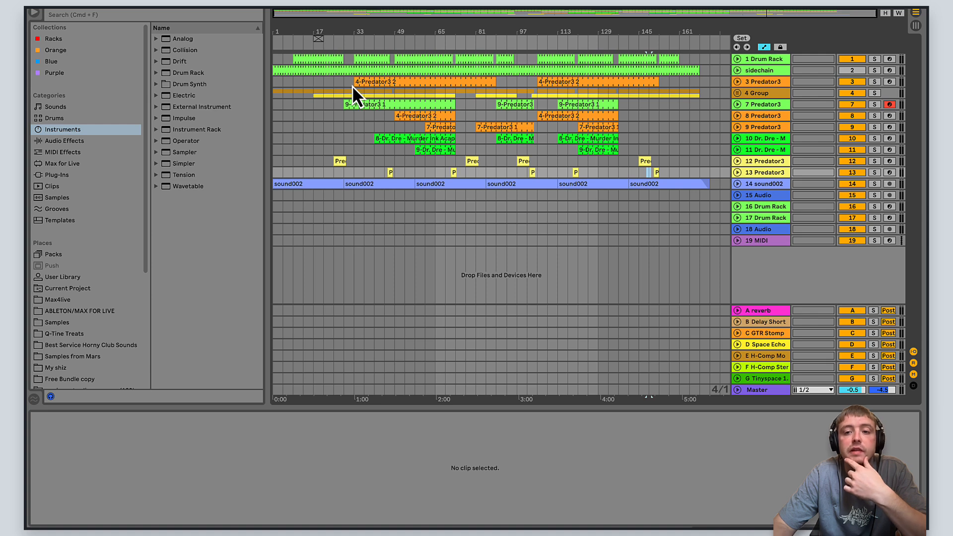
click(737, 105)
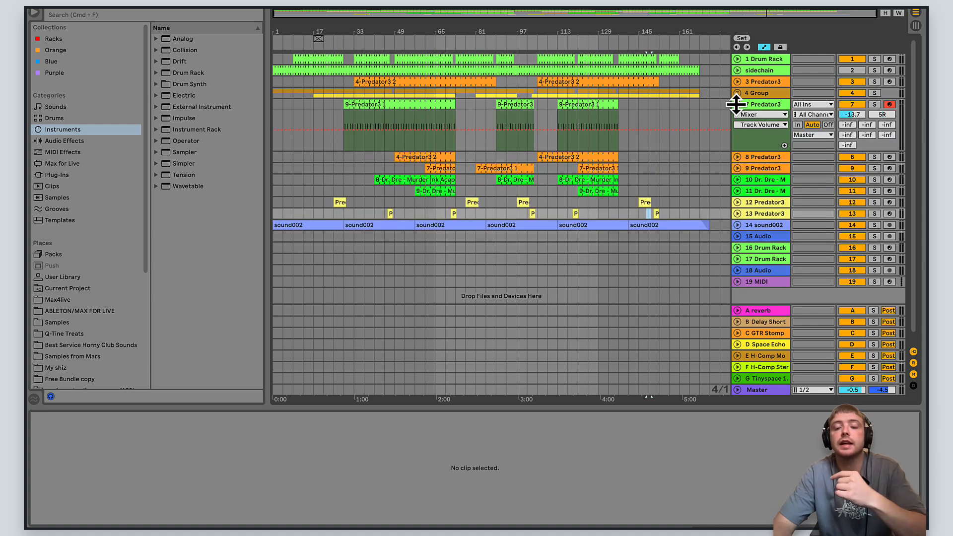
click(737, 104)
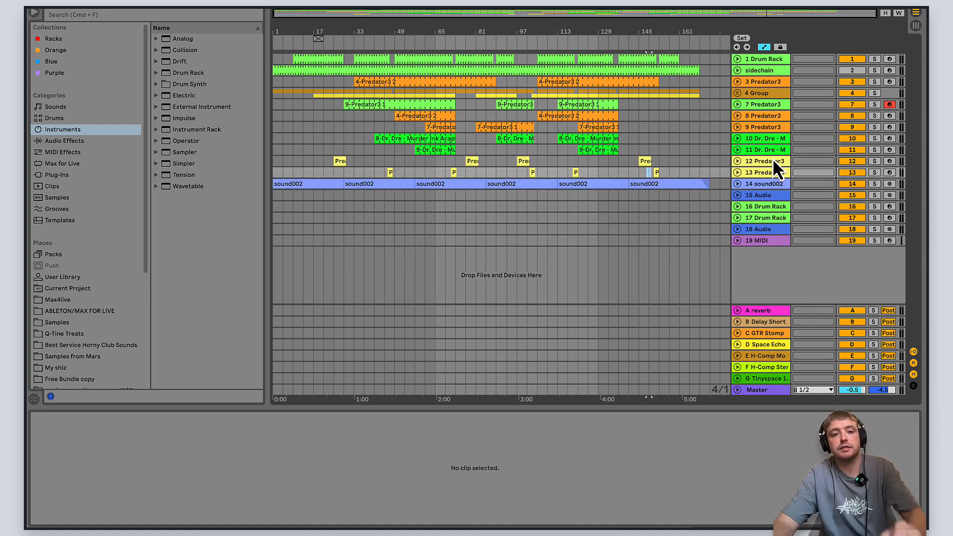
mouse_move(606, 525)
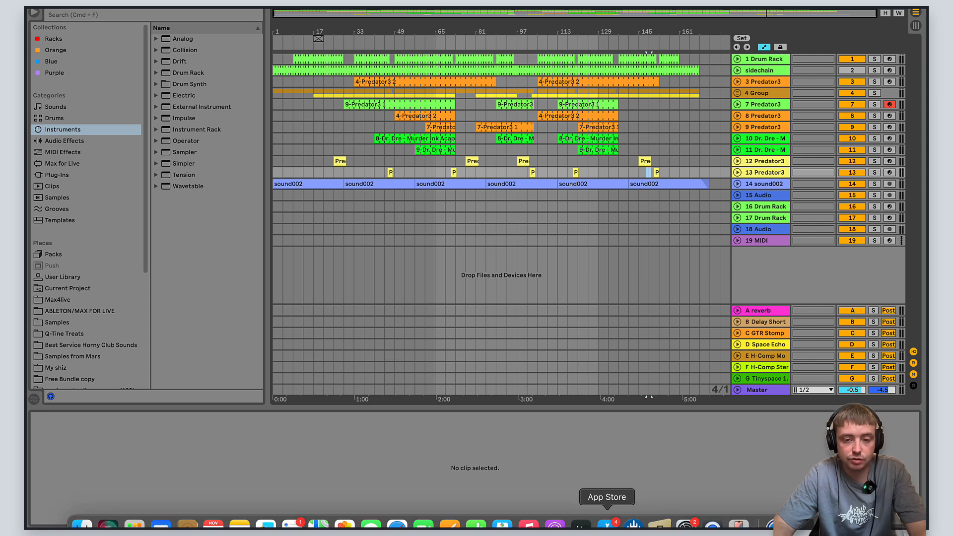
mouse_move(712, 525)
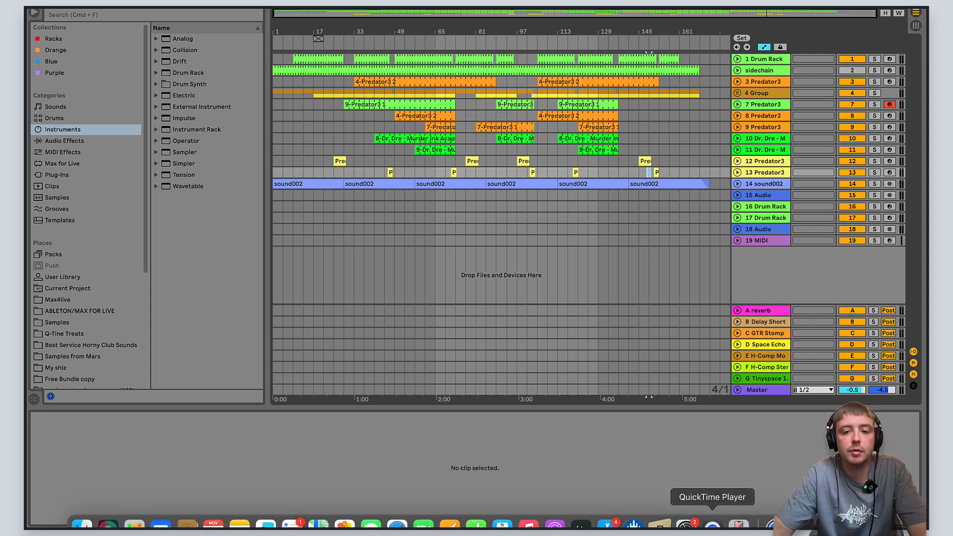
click(737, 391)
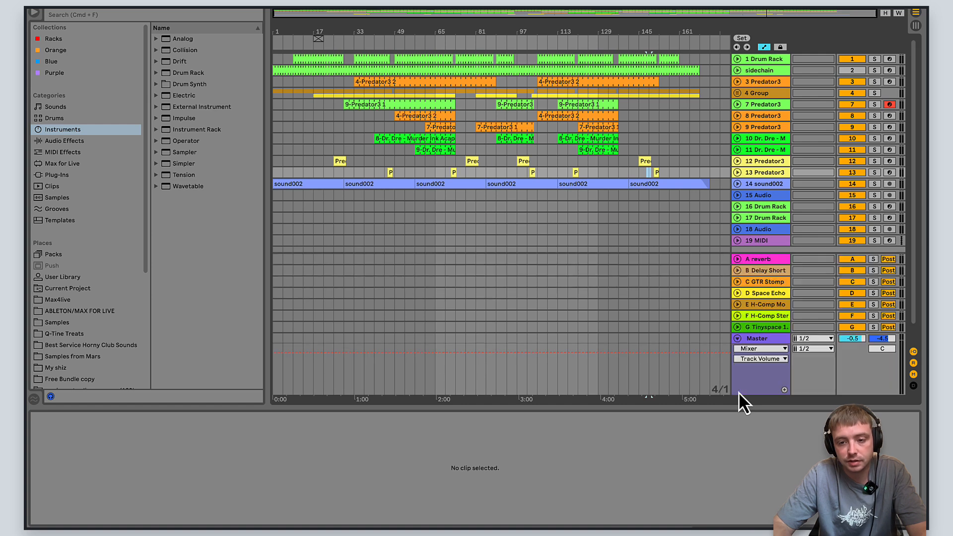
click(737, 338)
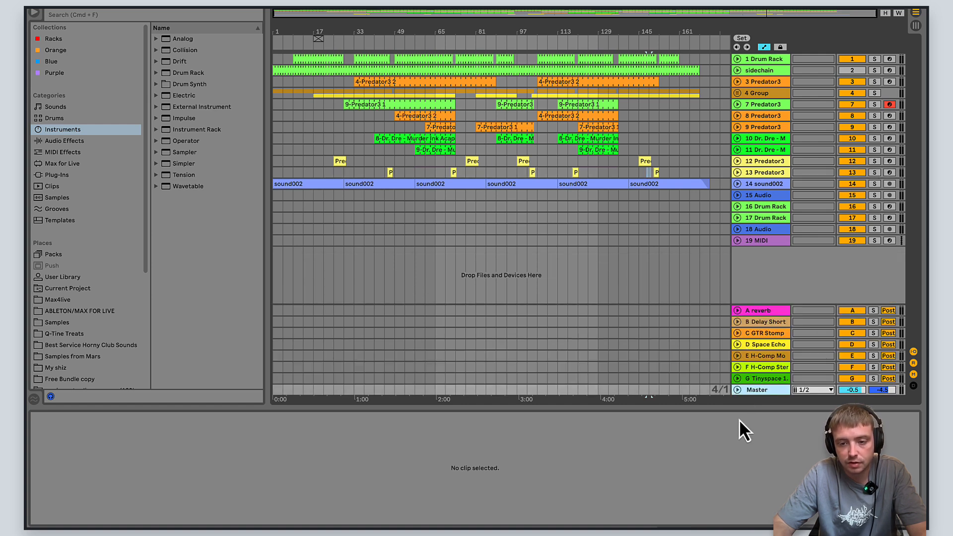